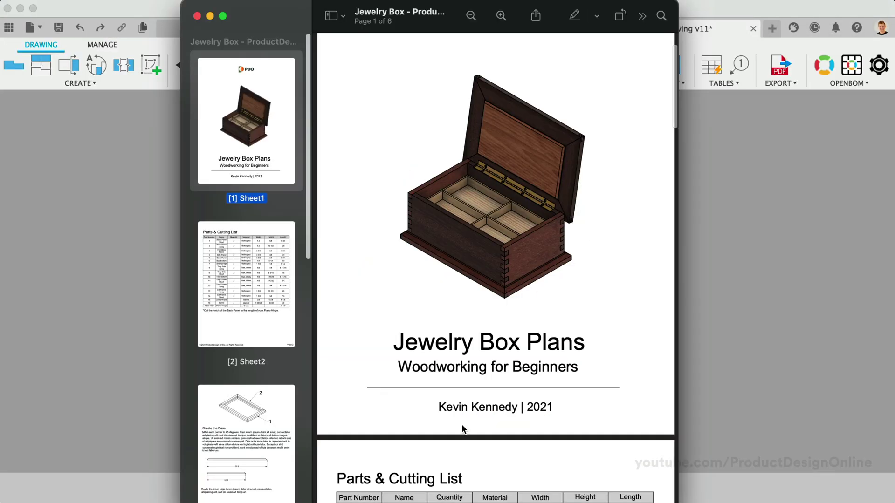
Step: Scroll the Jewelry Box Plans PDF from the cover through the parts list to the page 5 Tray sheet
scroll(415, 403, "down", 10)
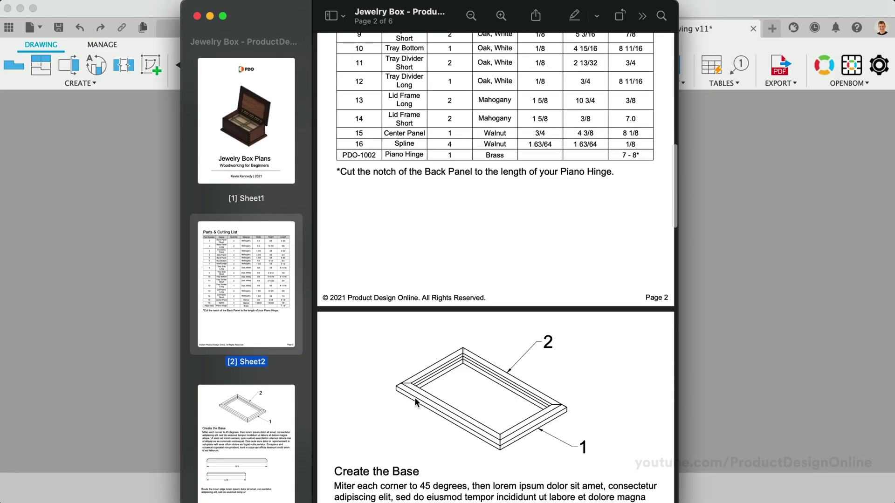
scroll(416, 404, "down", 15)
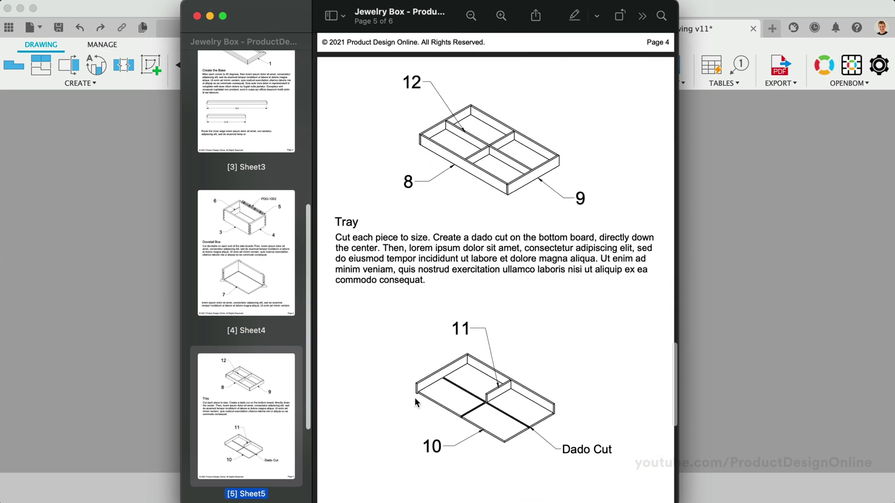
scroll(415, 404, "down", 5)
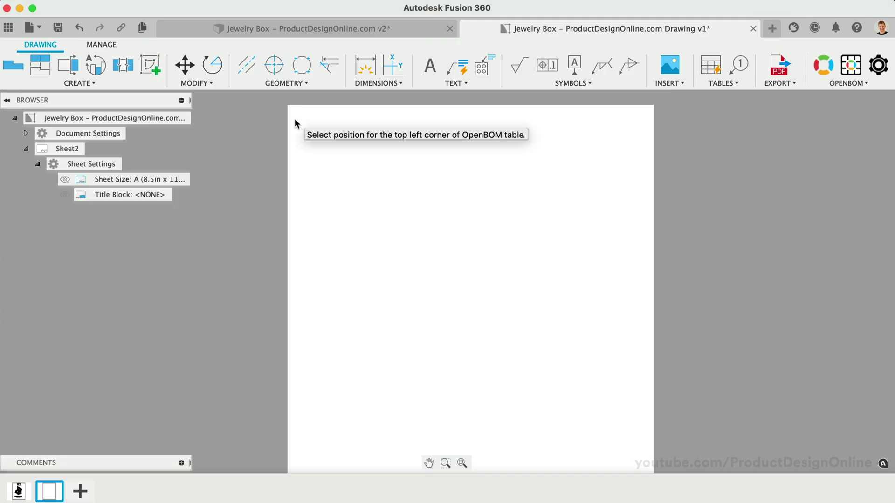
left_click(295, 123)
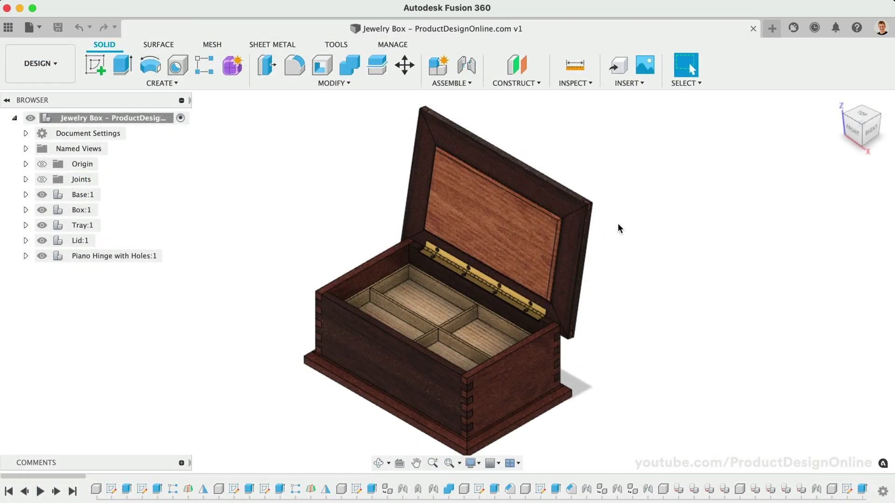
mouse_move(849, 142)
left_mouse_down()
mouse_move(842, 140)
mouse_move(856, 139)
left_mouse_up()
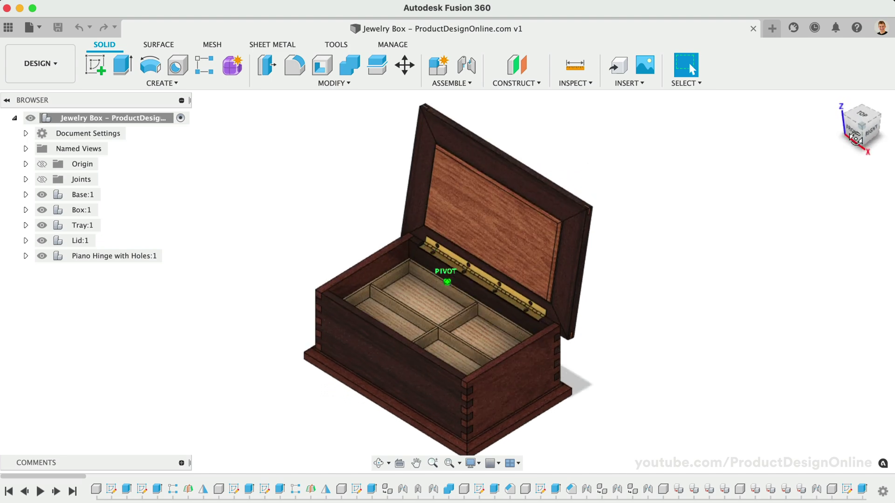
left_click(95, 195)
left_click(85, 210)
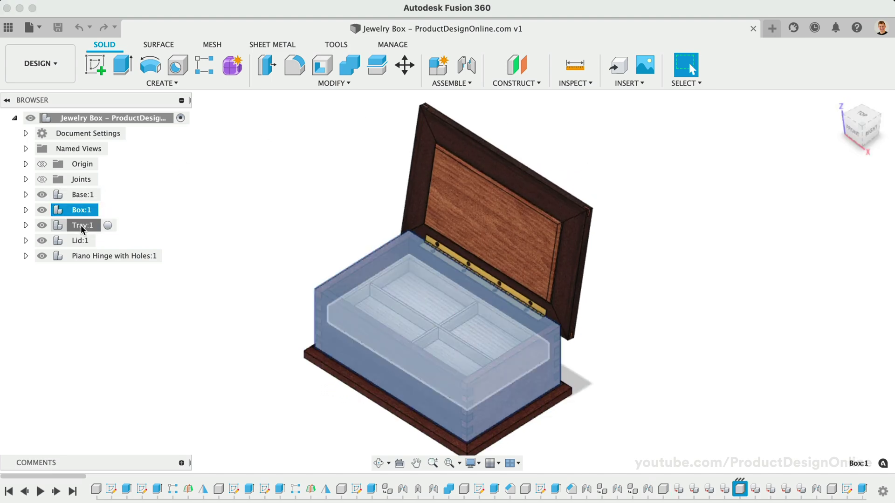
left_click(82, 226)
left_click(81, 241)
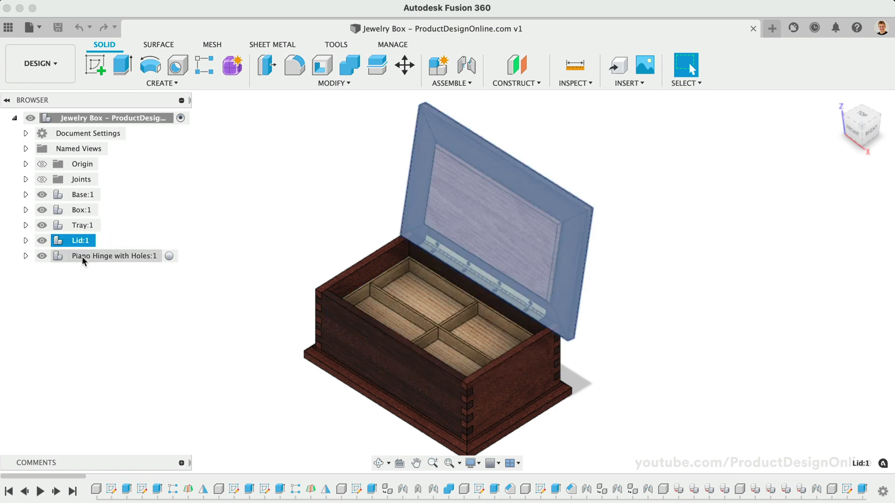
left_click(82, 256)
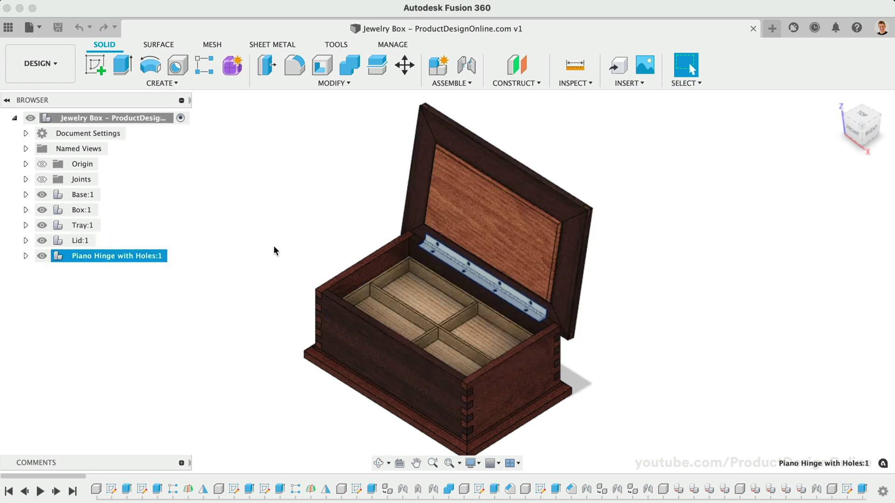
left_click(262, 251)
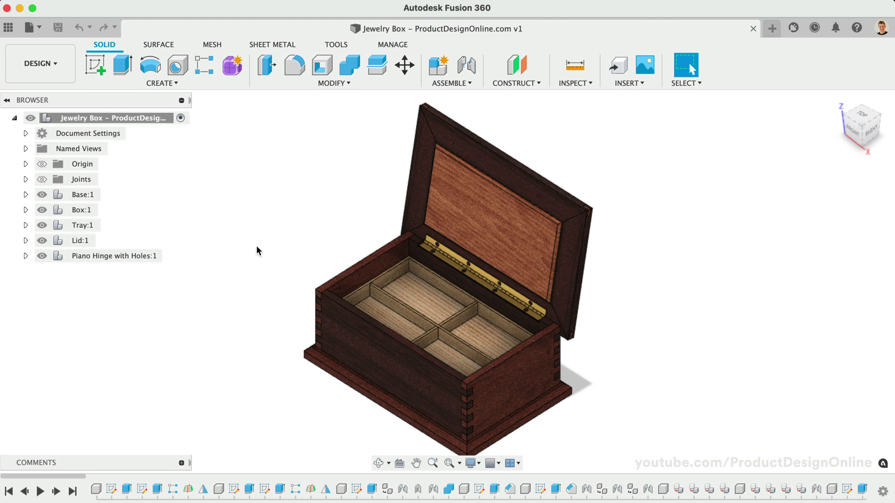
left_click(26, 195)
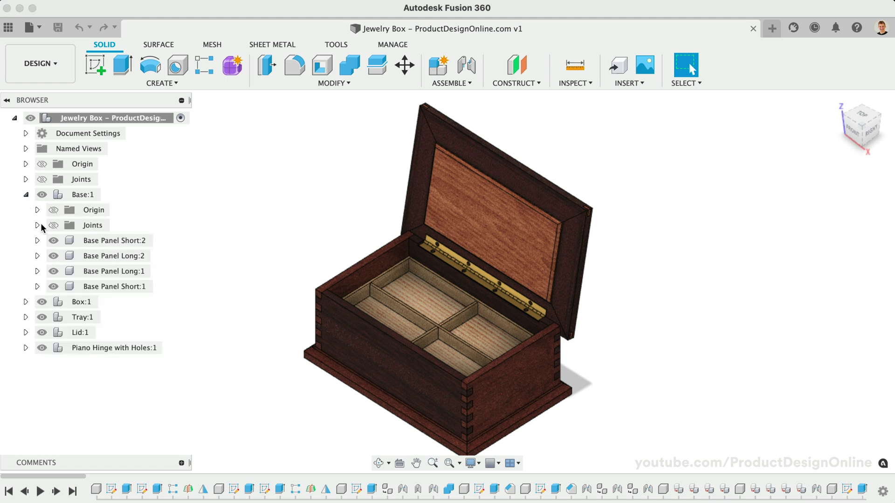
left_click(100, 240)
left_click(107, 255)
left_click(110, 271)
left_click(102, 286)
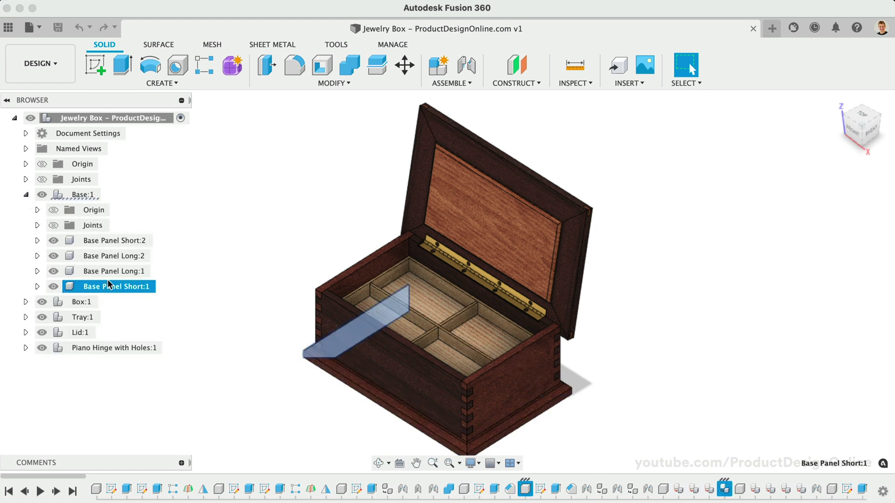
left_click(184, 271)
left_click(25, 195)
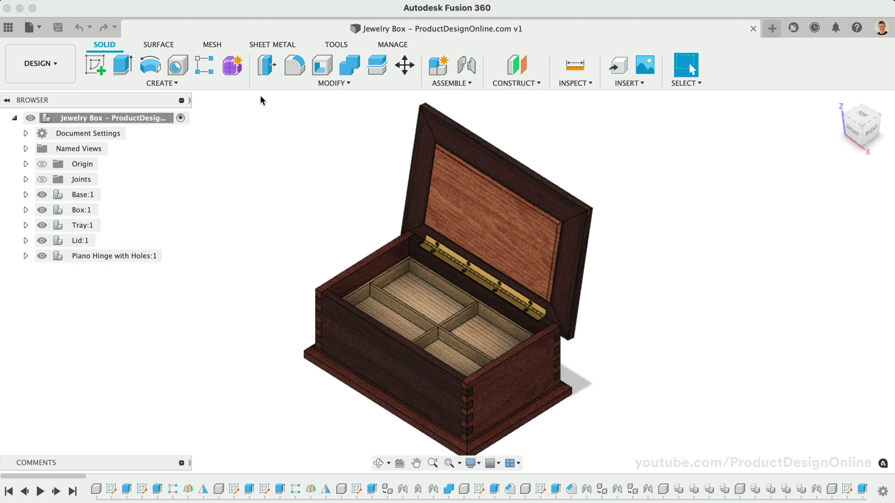
left_click(290, 85)
left_click(303, 371)
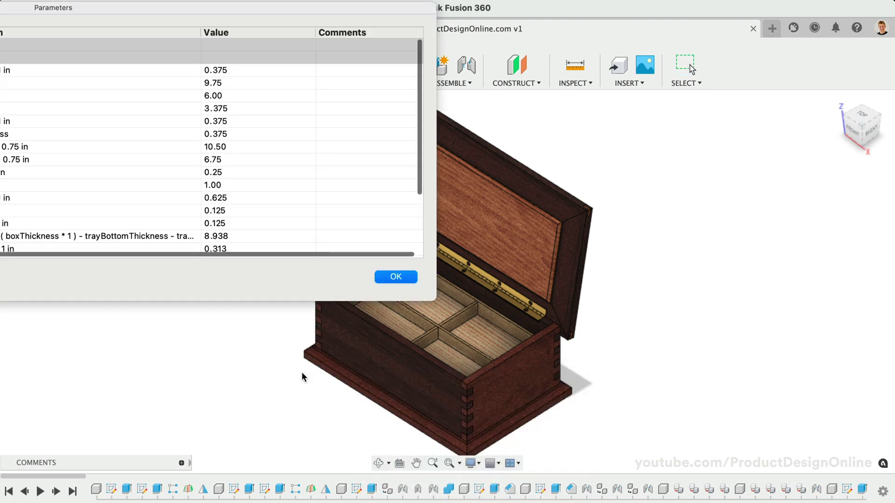
left_click_drag(146, 12, 549, 276)
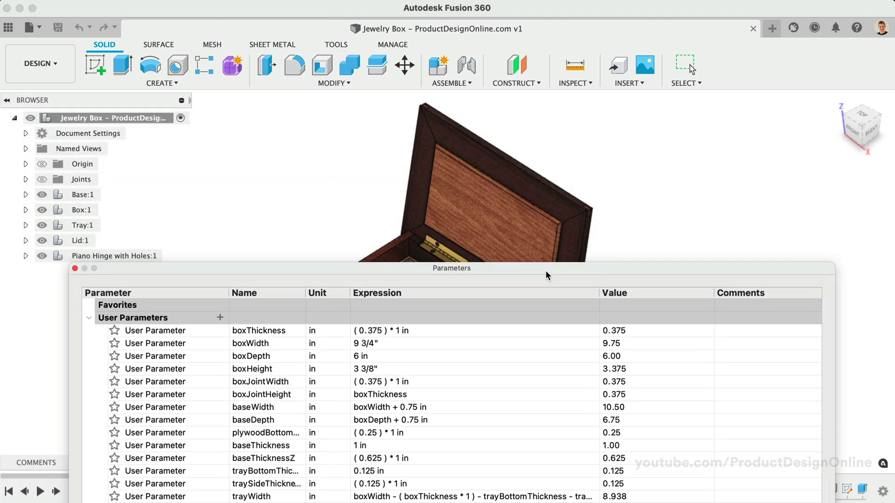
left_click(74, 269)
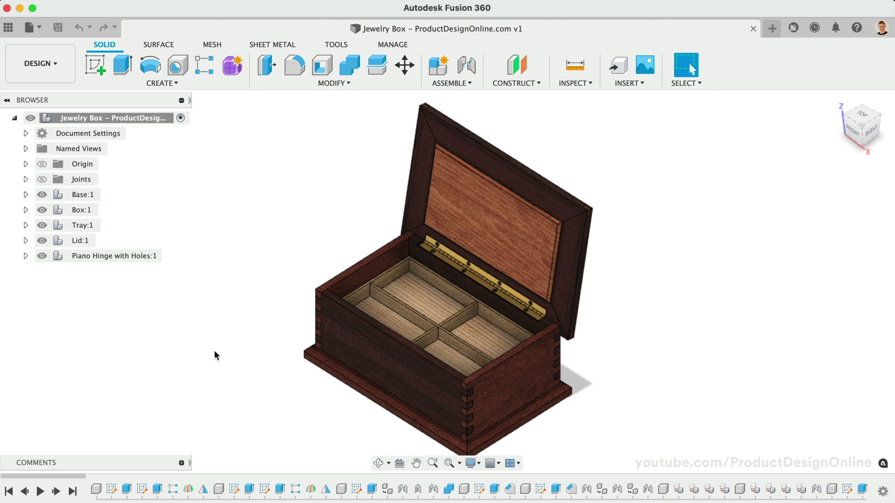
Step: Run the OpenBOM add-in from the TOOLS tab's Scripts and Add-Ins manager
left_click(336, 44)
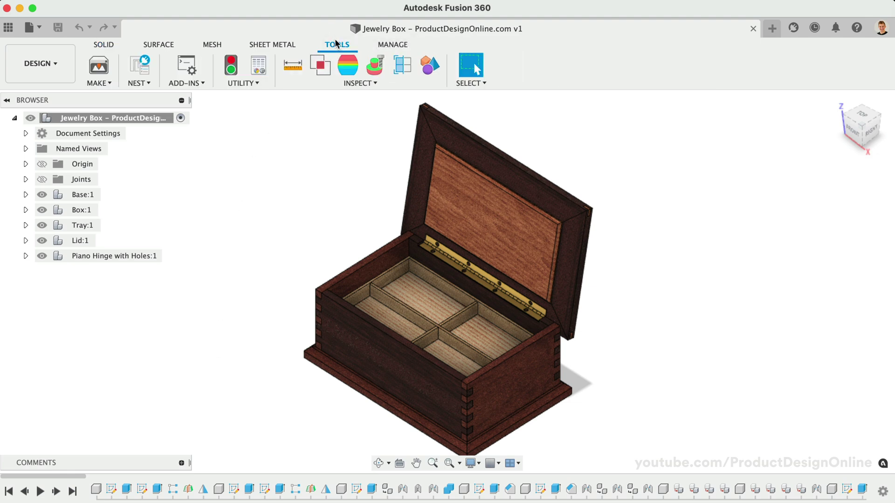
left_click(185, 69)
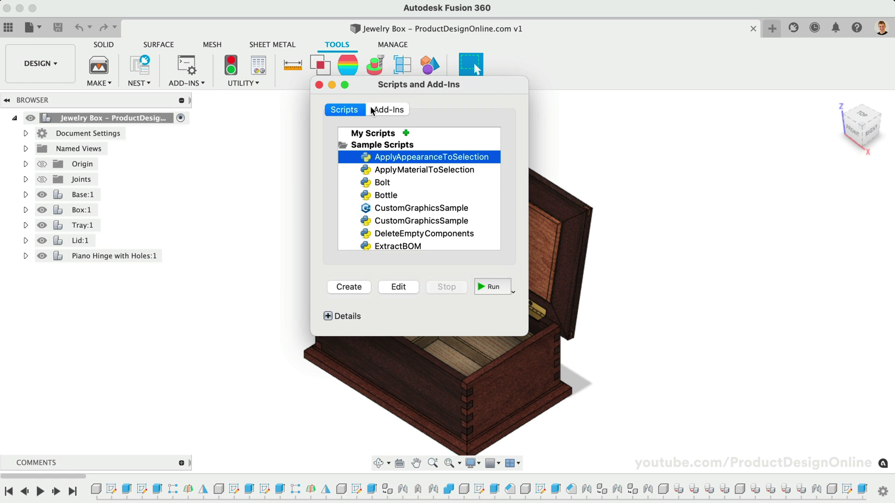
left_click(374, 110)
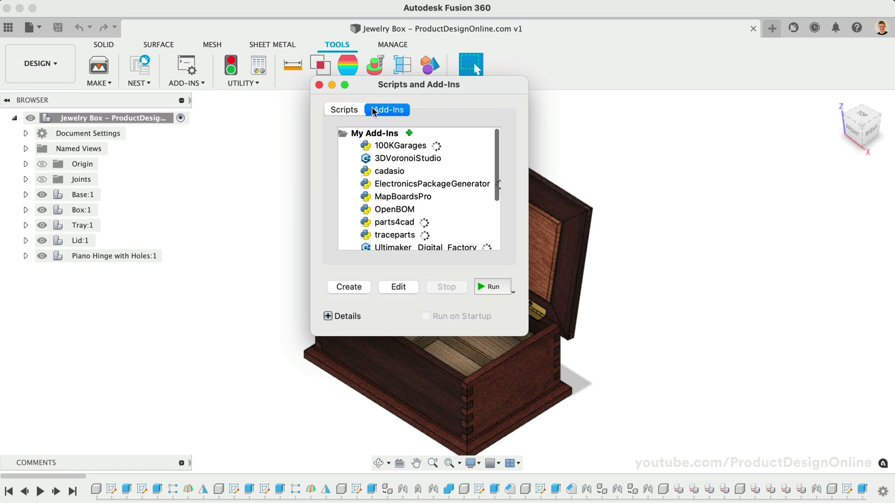
left_click(386, 210)
left_click(490, 287)
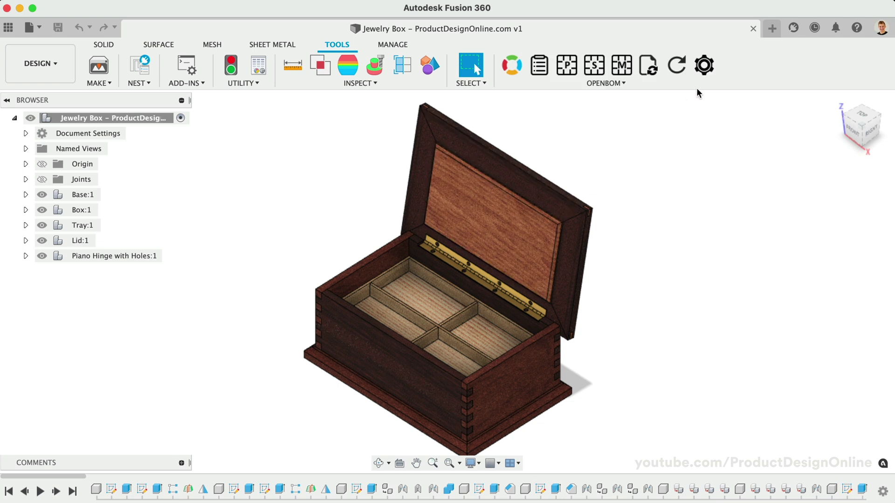
Step: Sign in to OpenBOM settings and set the Drawing Template to Default
left_click(705, 66)
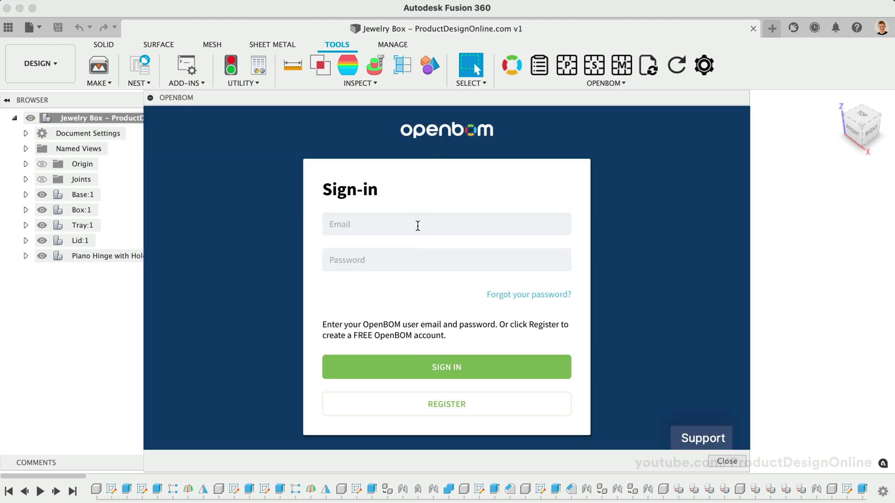
left_click(407, 365)
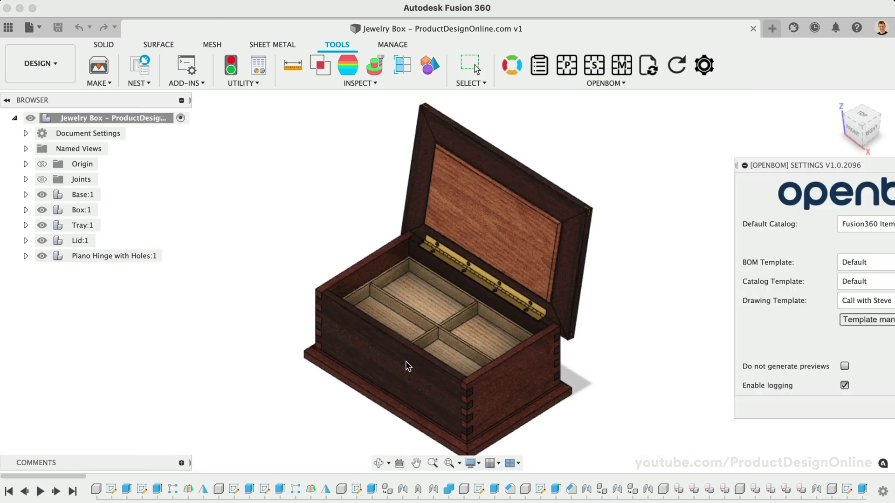
left_click_drag(825, 169, 633, 125)
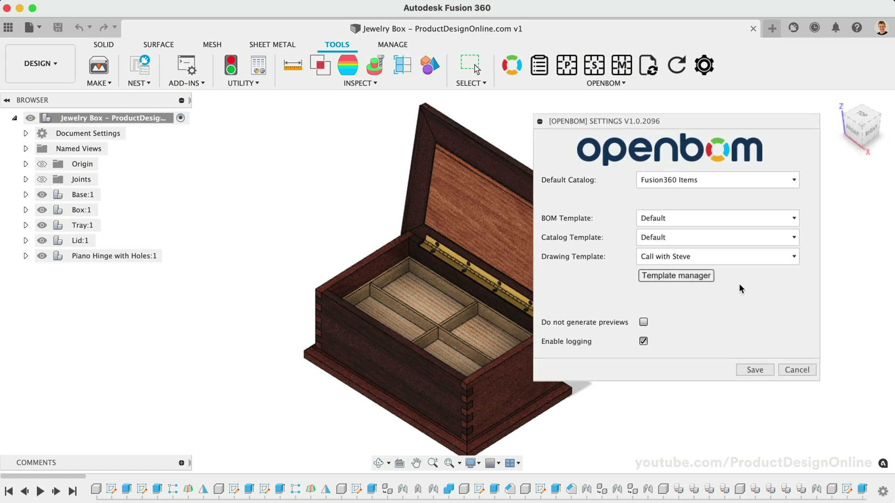
left_click(740, 256)
left_click(711, 274)
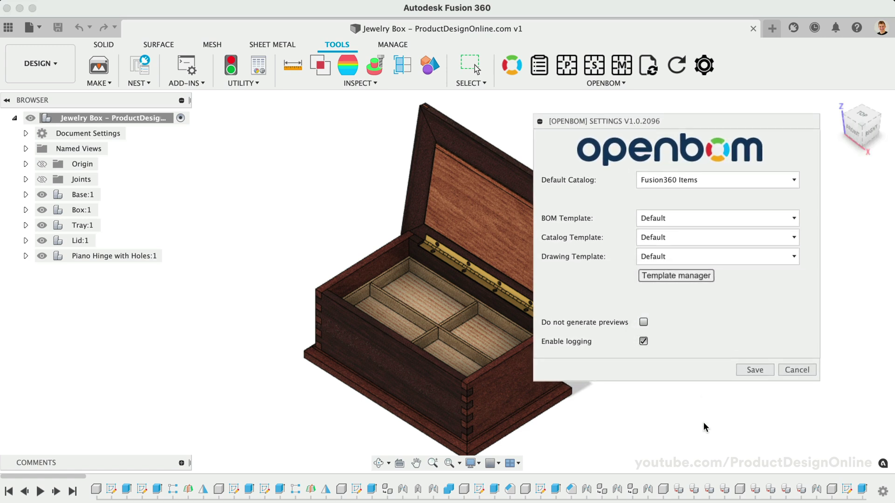
Step: Create a new BOM template named 'Woodworking Plans' in the OpenBOM Template Editor
left_click(667, 277)
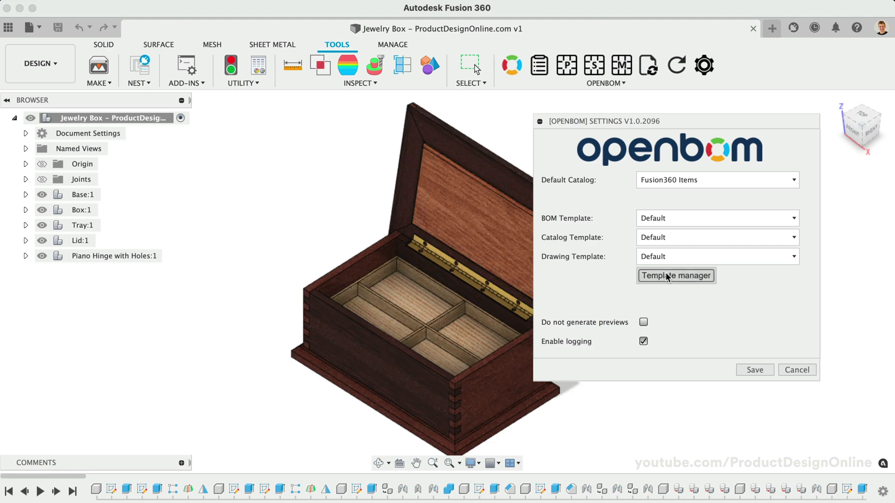
left_click_drag(817, 164, 599, 46)
left_click(782, 419)
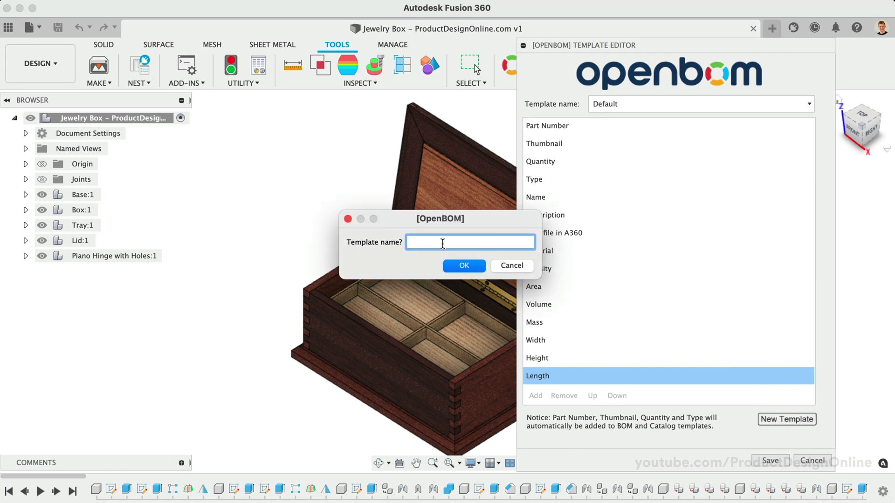
type("Woodworking Plans")
key("Return")
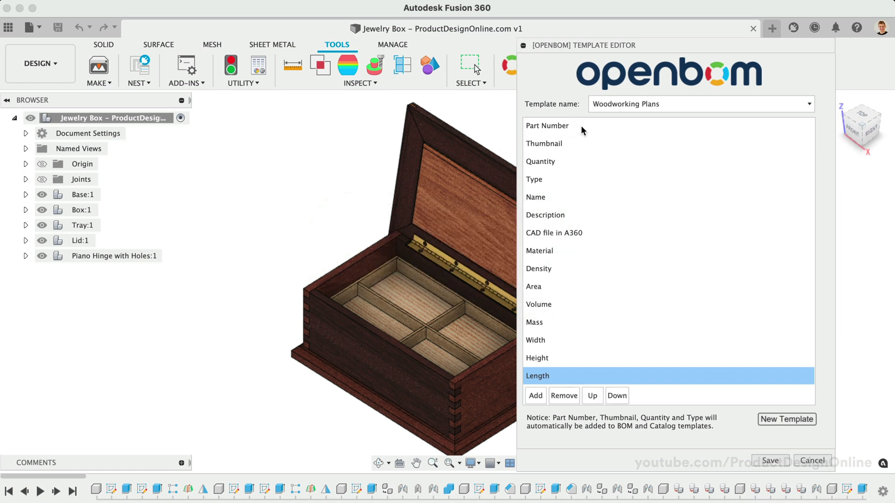
Step: Remove the Thumbnail, Type, CAD file in A360 and Description columns from the template
left_click(578, 144)
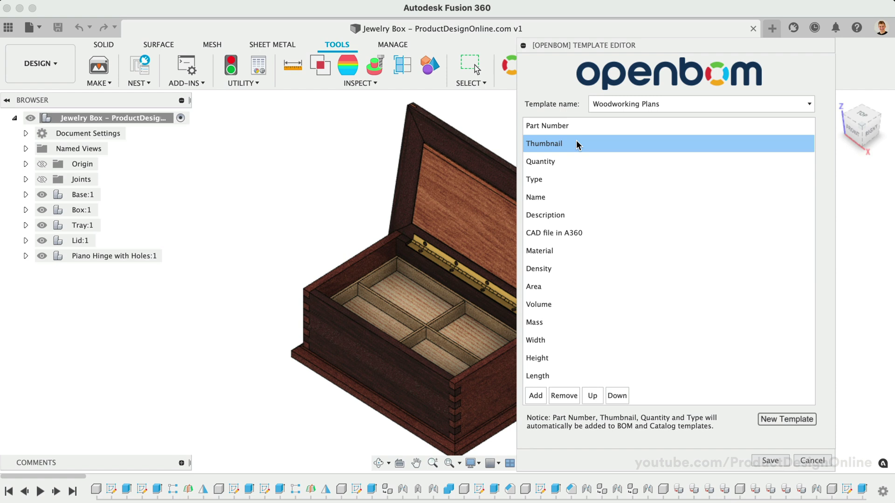
left_click(564, 395)
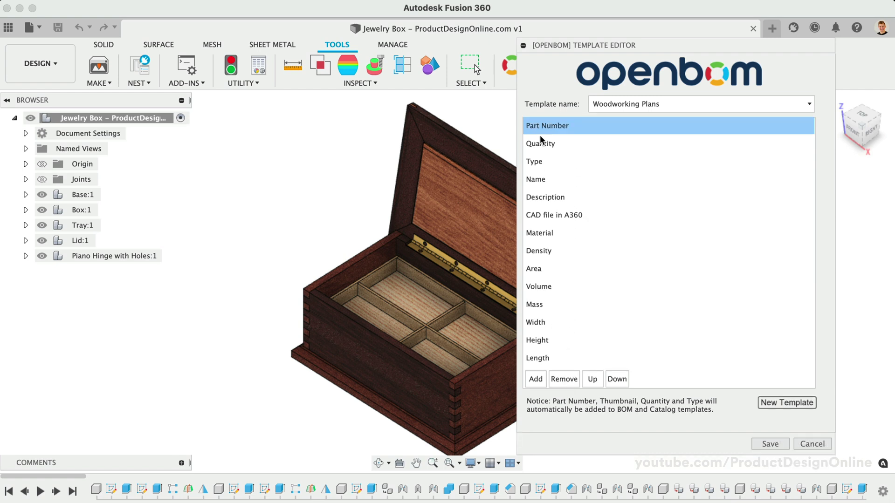
left_click(554, 161)
left_click(563, 378)
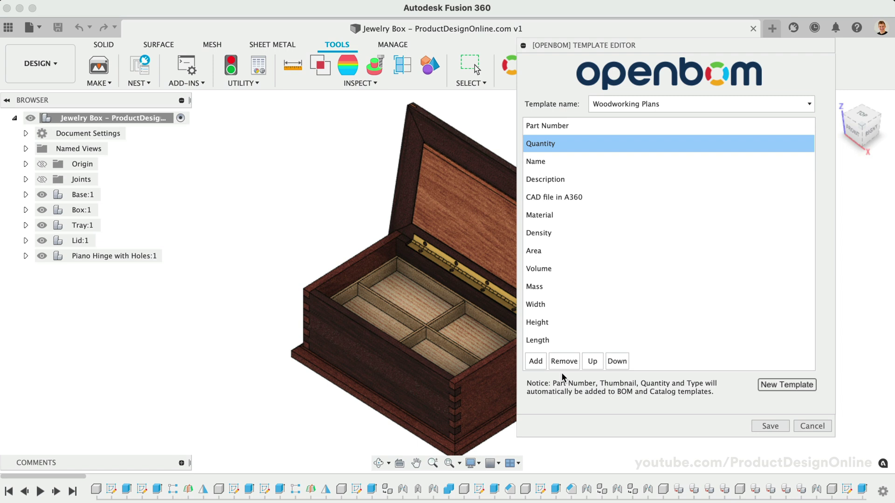
left_click(578, 182)
left_click(574, 199)
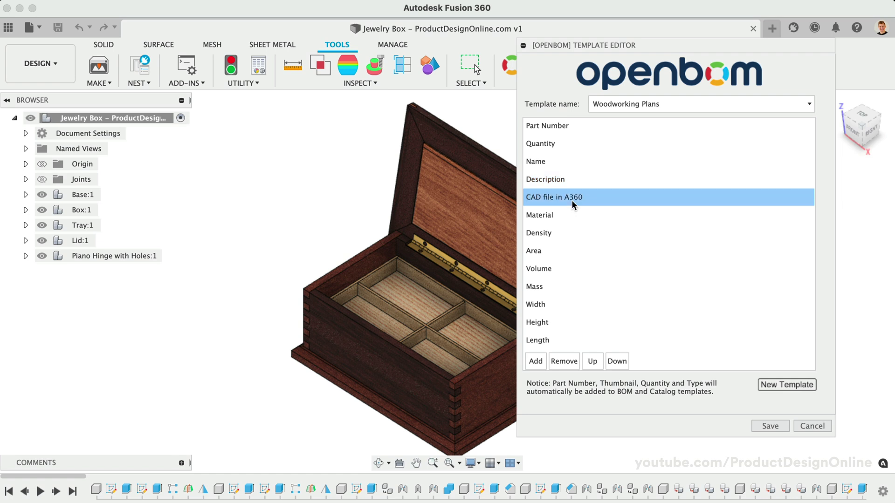
left_click(565, 361)
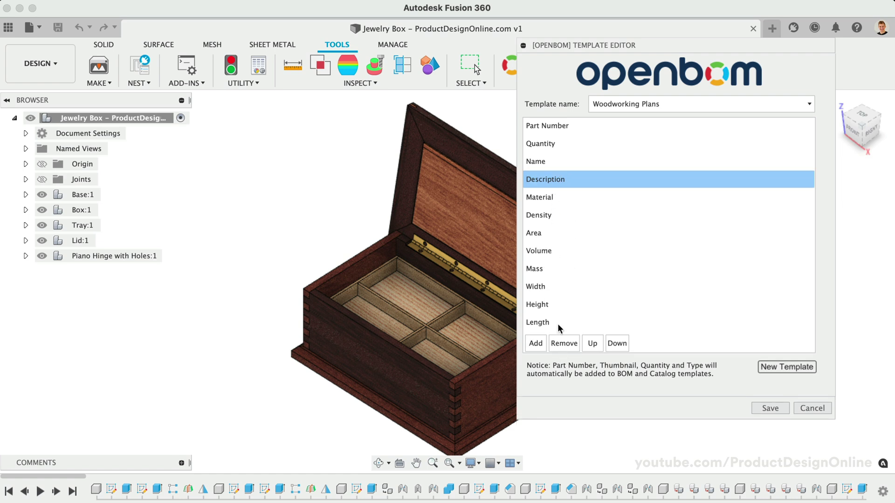
left_click(564, 343)
Step: Remove the Density, Area, Mass and Volume fields from the template
left_click(552, 197)
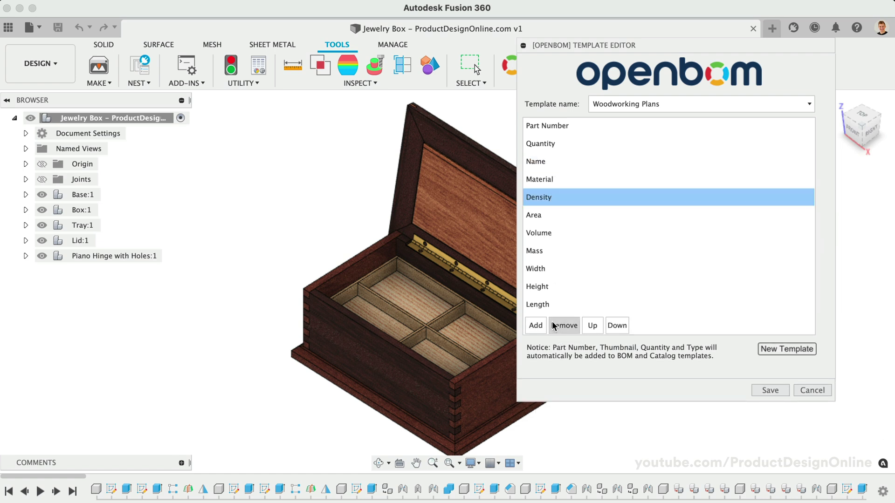
left_click(562, 325)
left_click(546, 197)
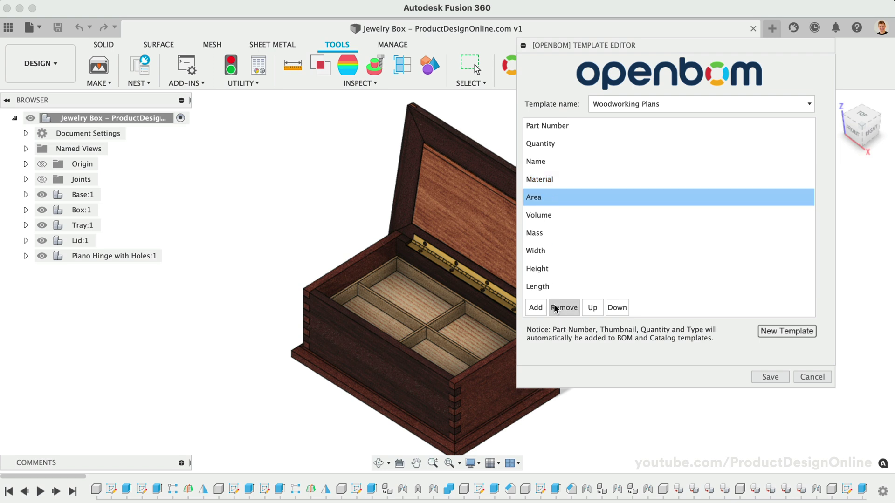
left_click(564, 308)
left_click(536, 216)
left_click(565, 296)
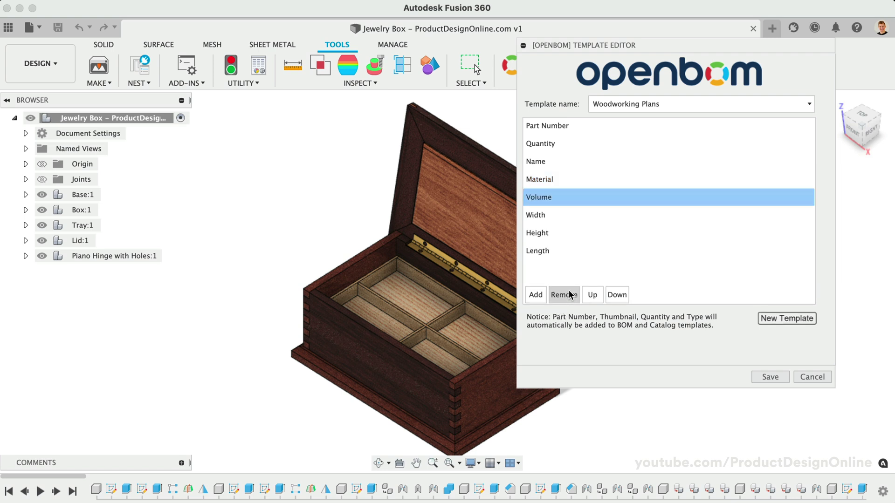
left_click(567, 296)
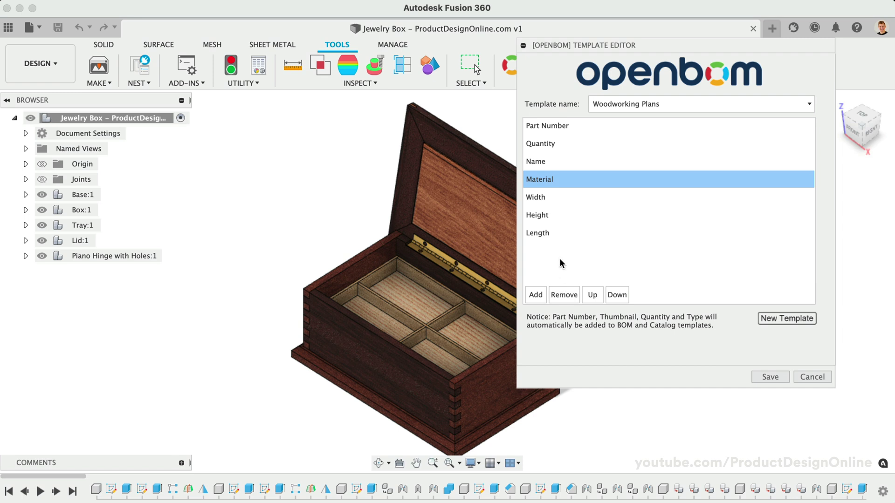
Step: Move Name above Quantity and save the Woodworking Plans template
left_click(546, 163)
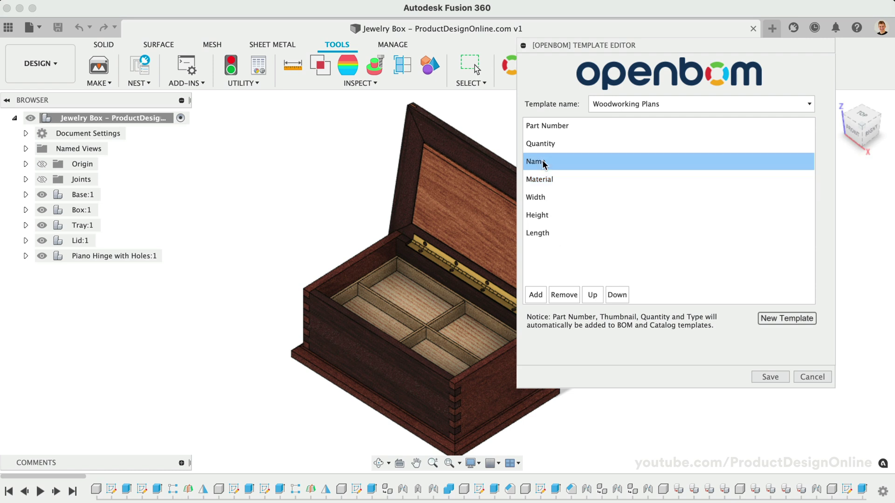
left_click(591, 295)
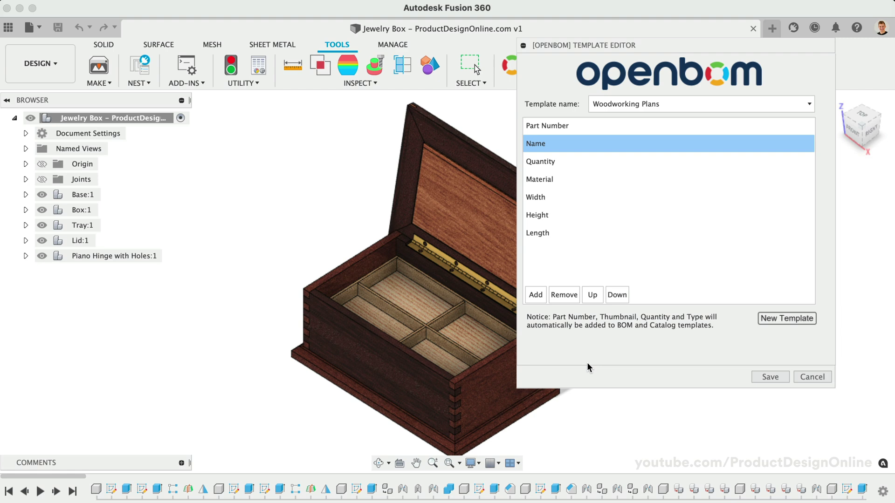
left_click(771, 376)
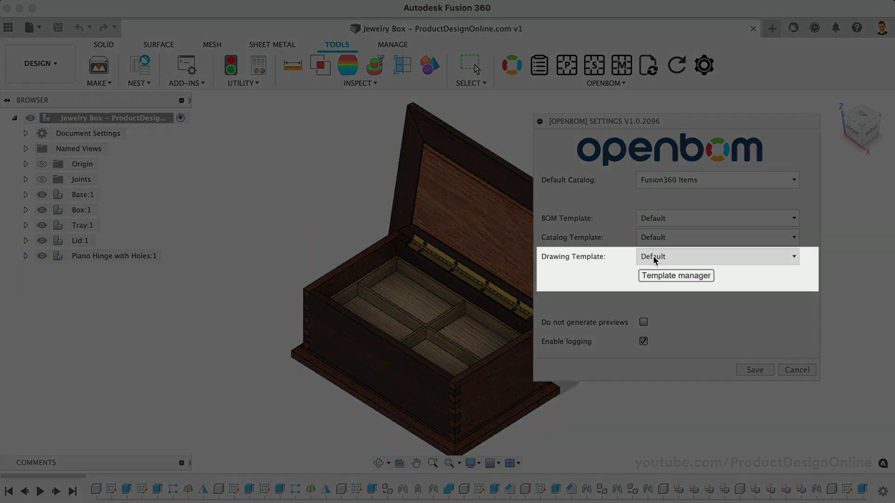
Step: Choose Woodworking Plans in the Drawing Template dropdown and save the OpenBOM settings
left_click(654, 260)
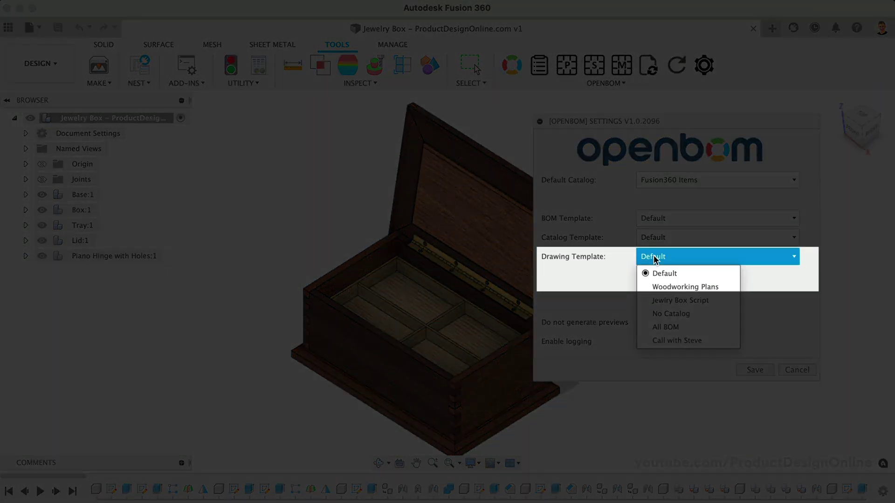
left_click(655, 285)
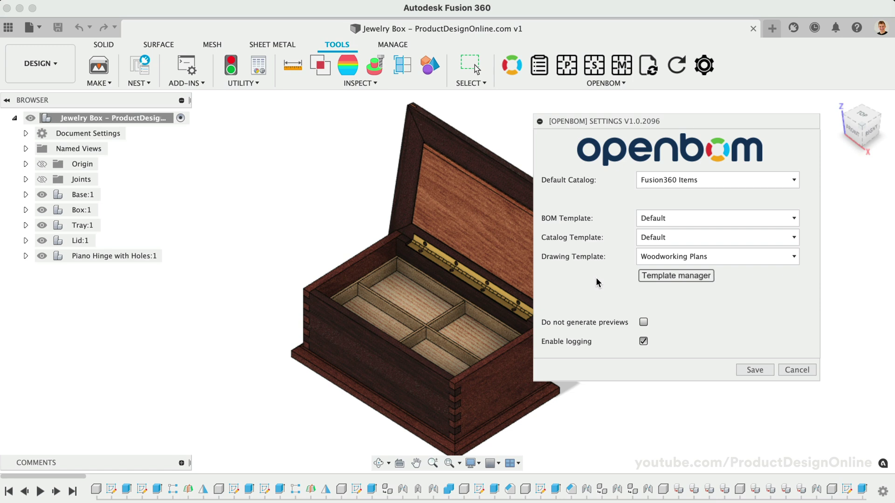
left_click(750, 372)
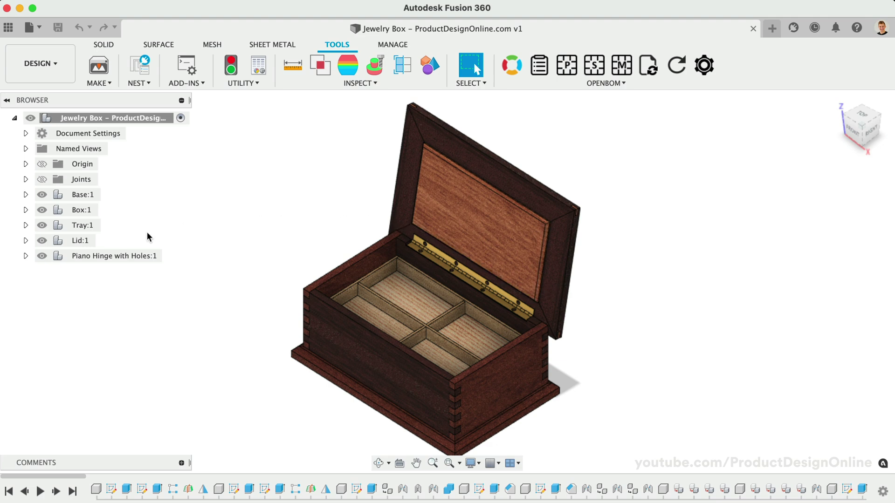
Step: Mark Piano Hinge with Holes:1 as an OpenBOM purchased part, then clear the selection
right_click(110, 255)
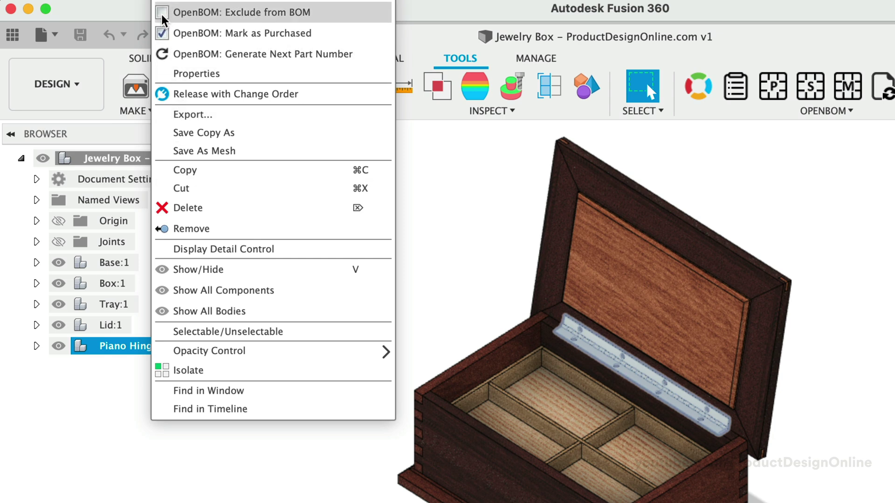
left_click(163, 33)
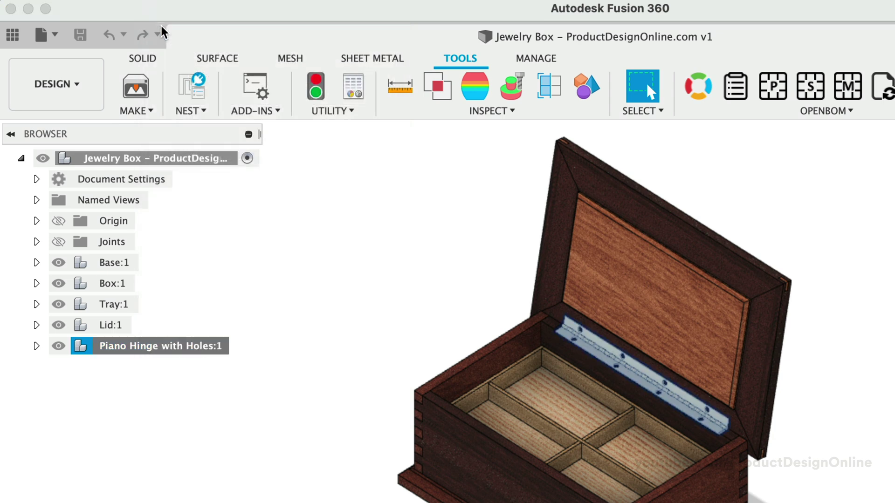
right_click(164, 346)
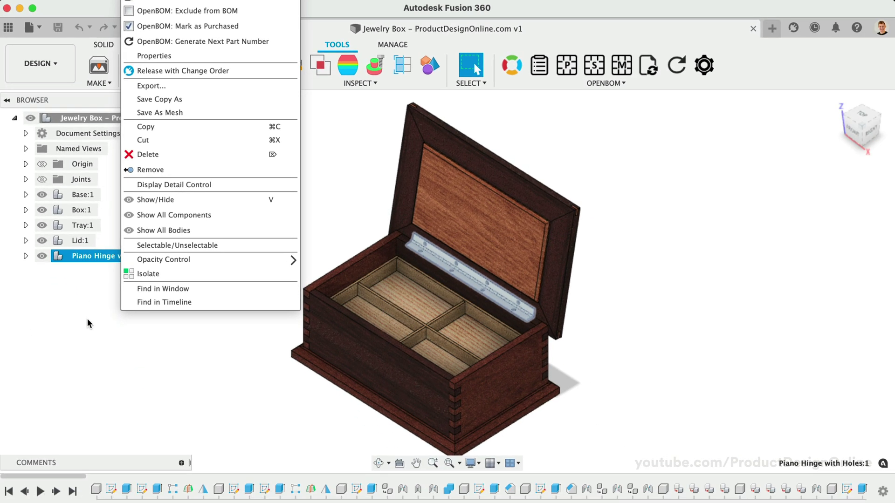
left_click(89, 323)
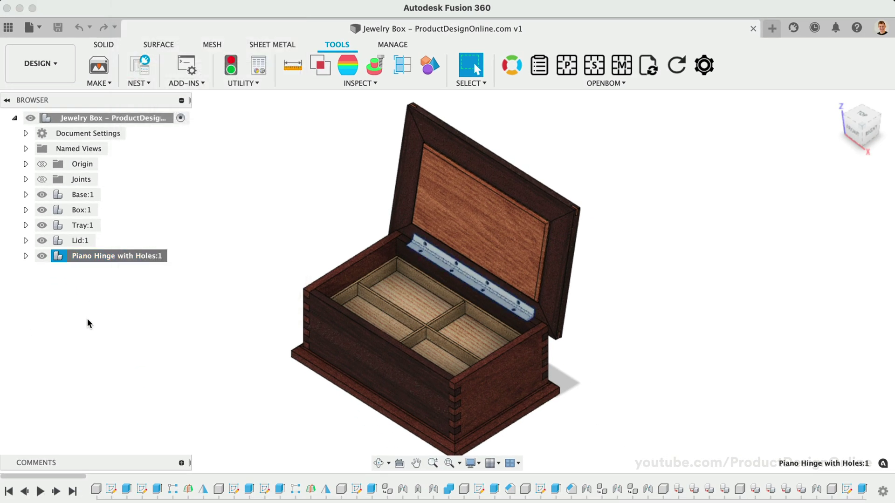
left_click(112, 323)
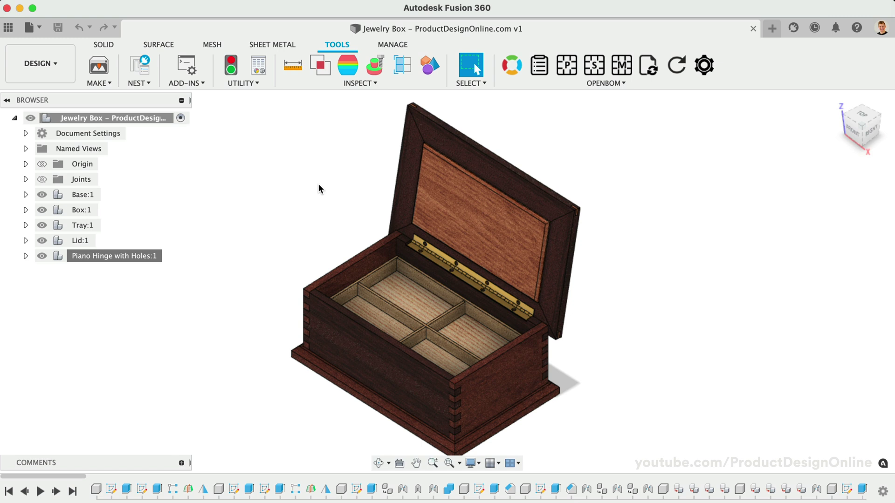
Step: Open the Physical Material library and expand its Wood category
left_click(106, 45)
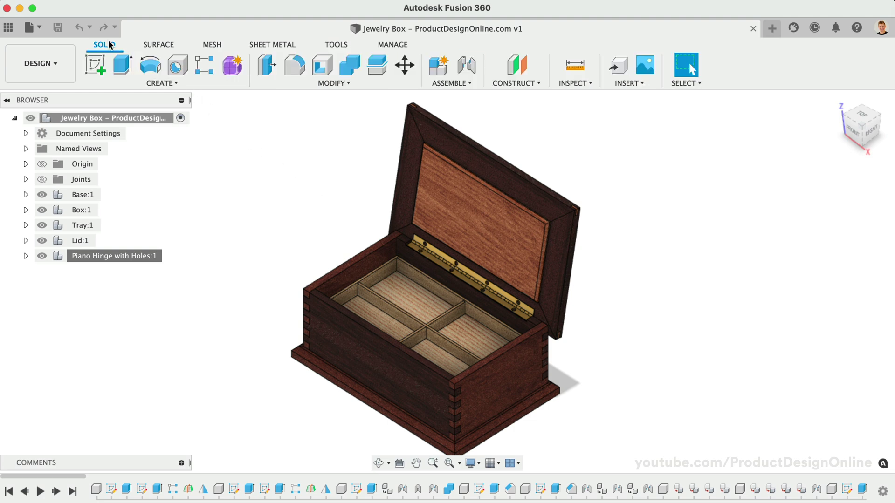
left_click(299, 84)
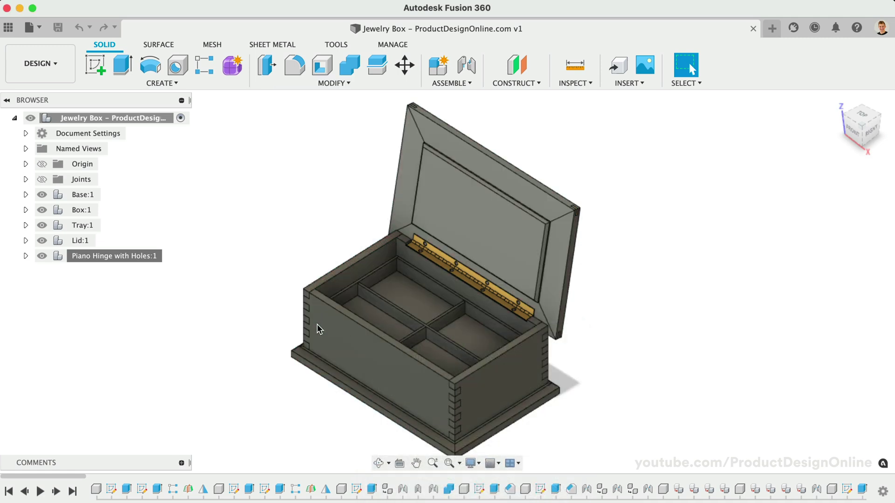
key("m")
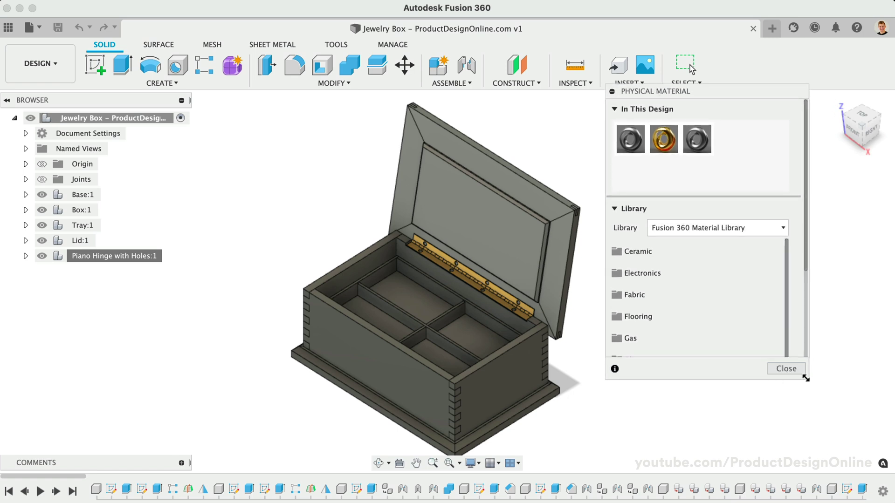
left_click_drag(806, 379, 817, 466)
scroll(703, 421, "down", 1)
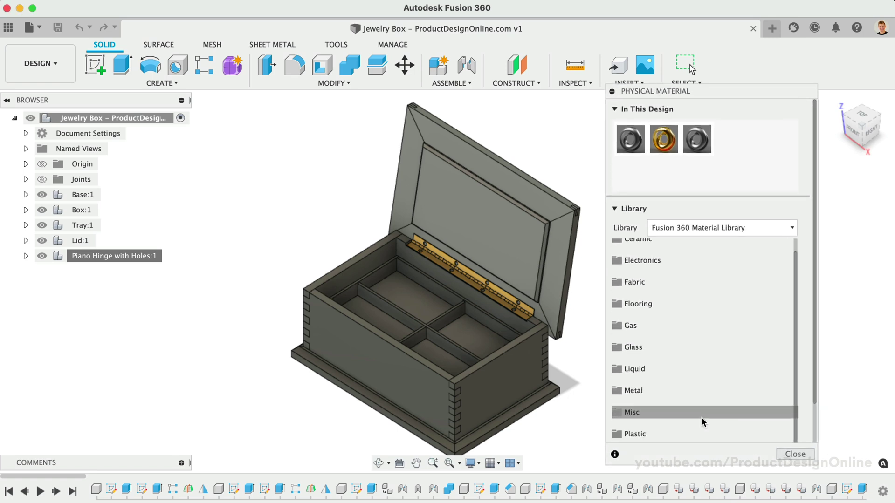
scroll(679, 434, "down", 2)
left_click(678, 435)
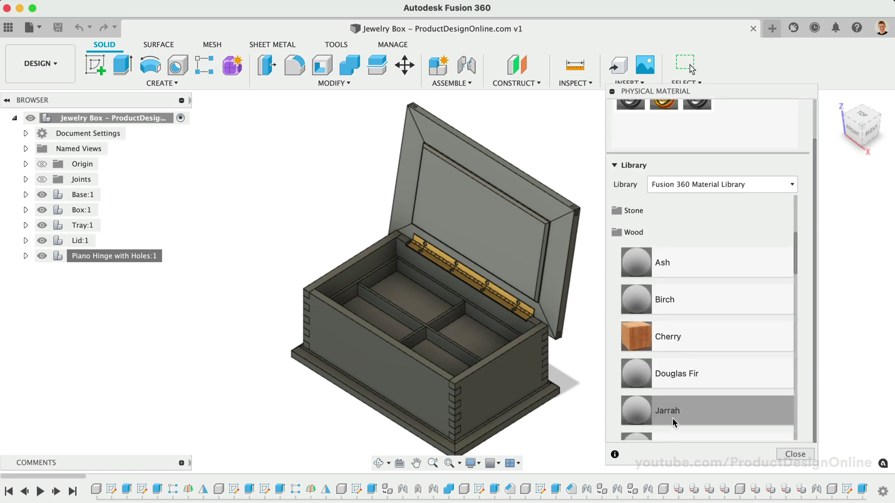
scroll(673, 392, "down", 6)
scroll(672, 391, "down", 5)
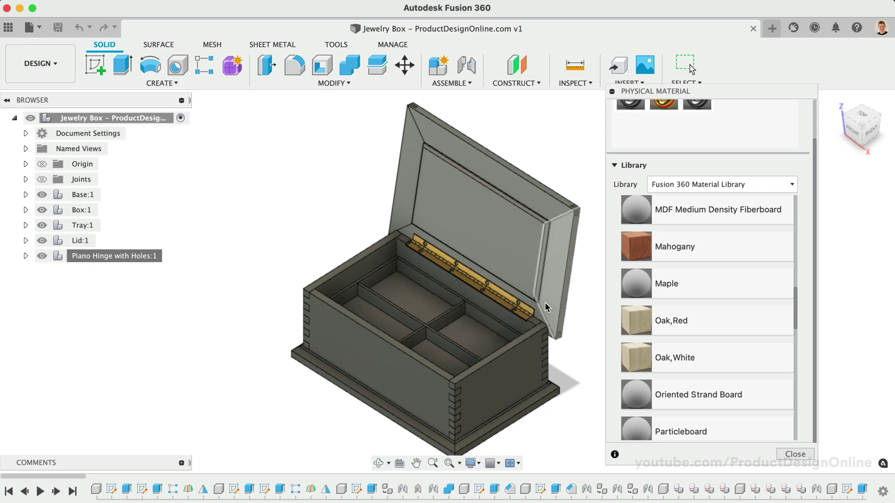
Step: Apply Oak White to a component and Mahogany to Box:1 and Base:1
left_click_drag(699, 359, 82, 226)
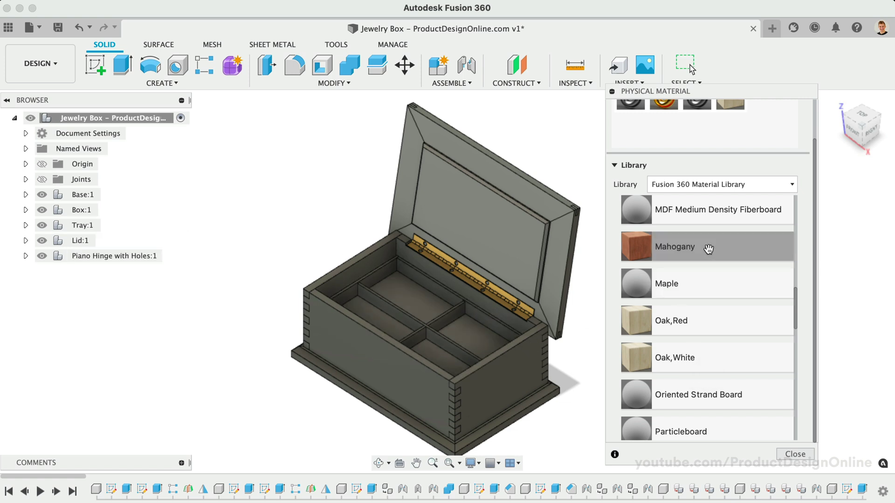
left_click_drag(709, 247, 91, 210)
left_click_drag(683, 251, 93, 195)
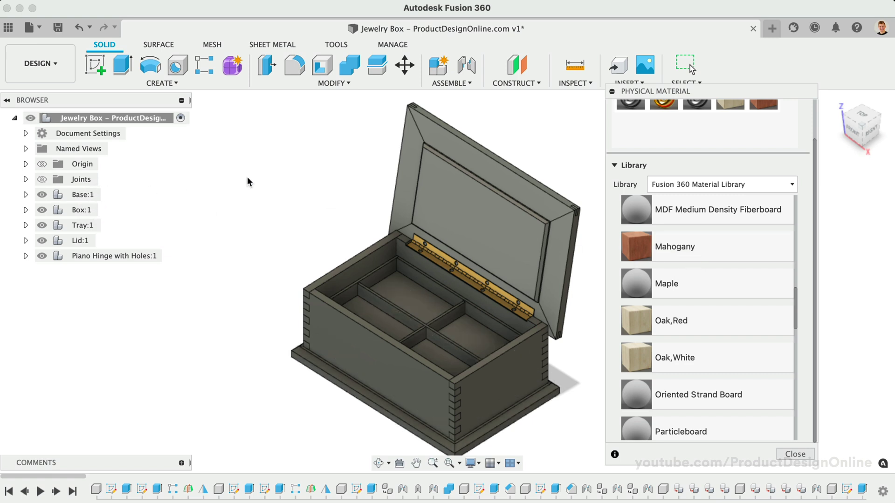
Step: Apply a wood material to the Lid's Center Panel and spline bodies
left_click(26, 240)
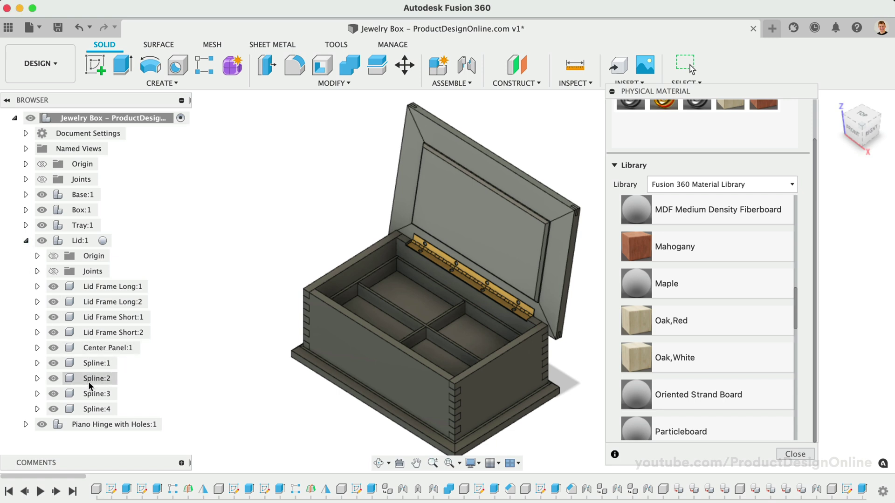
left_click(92, 409)
left_click(94, 350, "shift")
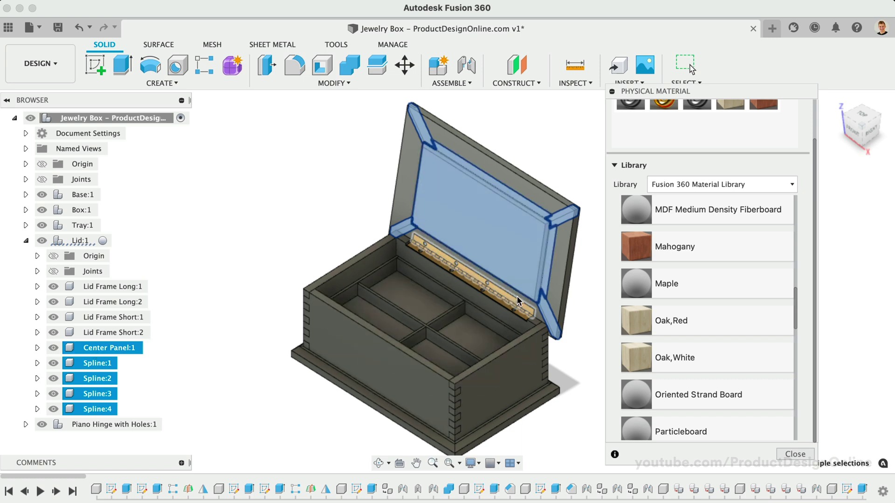
scroll(653, 282, "up", 1)
scroll(653, 282, "down", 15)
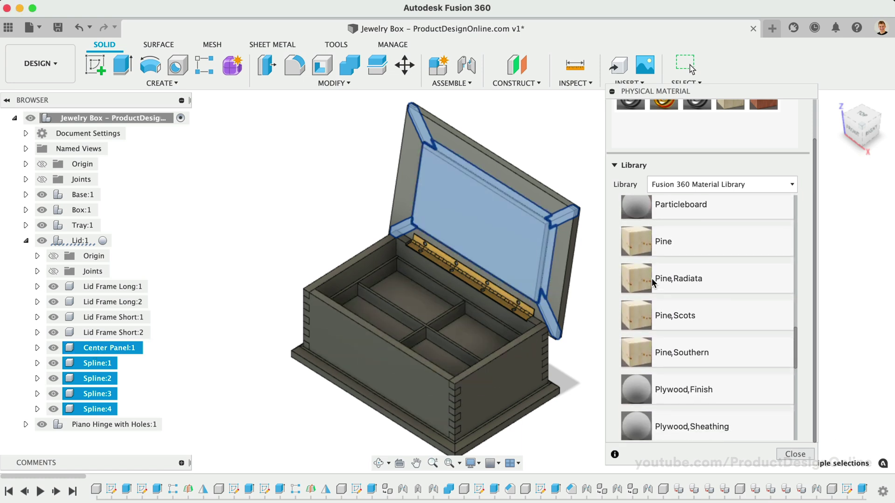
scroll(653, 282, "down", 3)
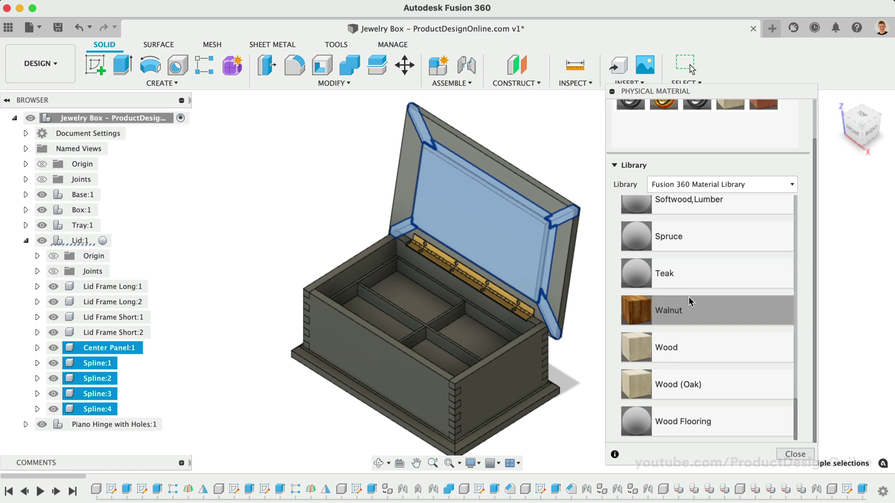
left_click_drag(689, 301, 127, 351)
Step: Apply a darker wood material to the four Lid frame pieces
left_click(140, 333)
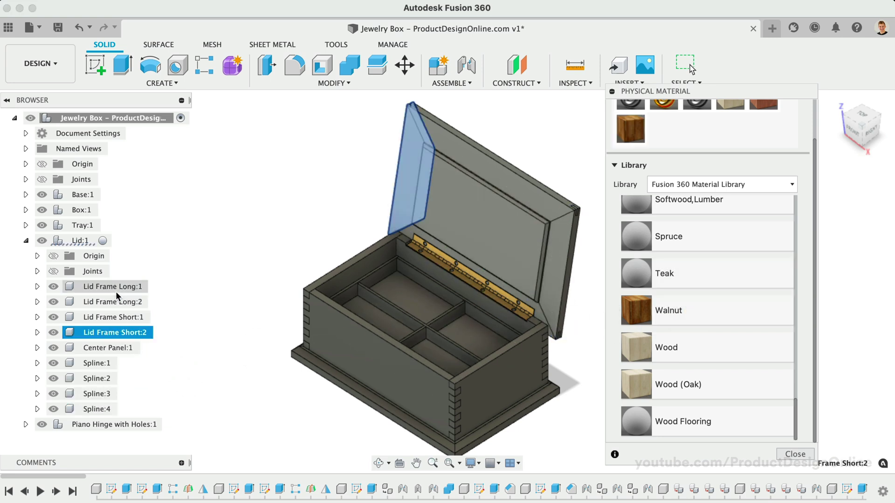
left_click(147, 286, "shift")
scroll(742, 282, "up", 10)
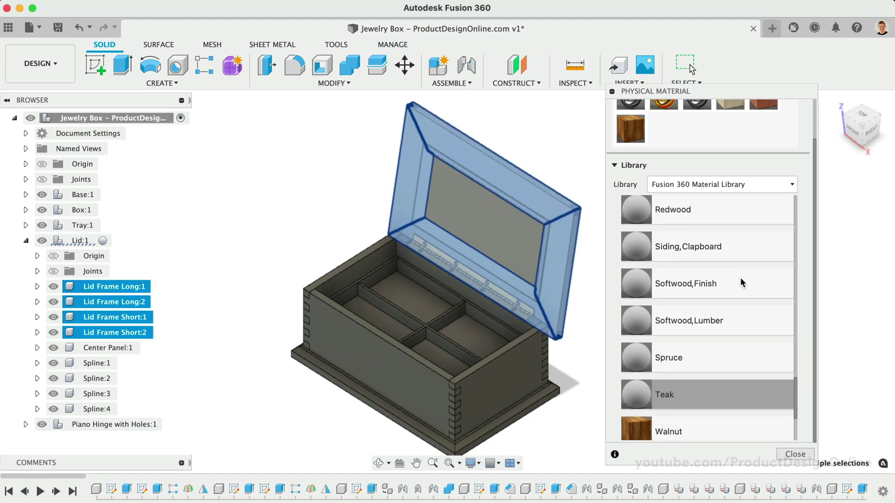
scroll(742, 283, "up", 6)
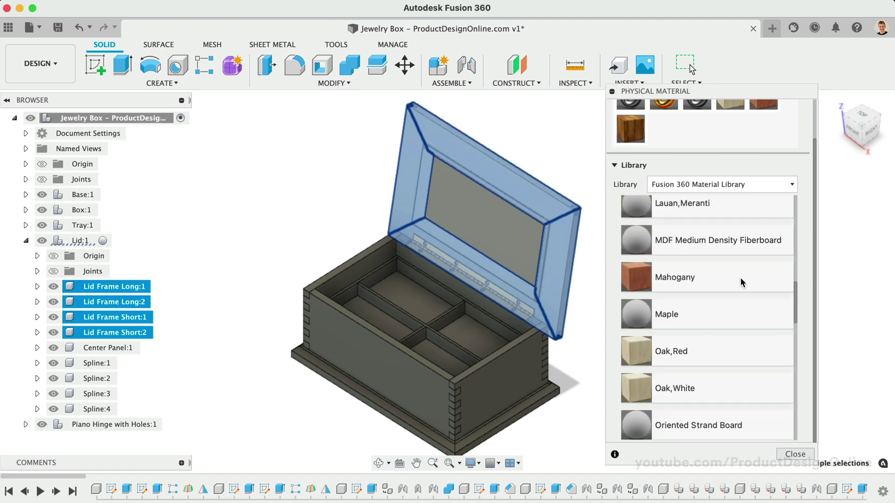
left_click_drag(741, 277, 133, 290)
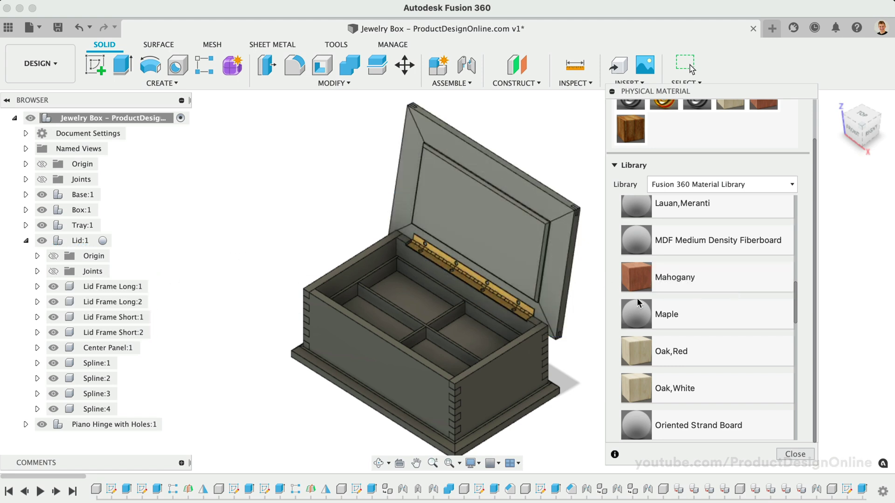
scroll(638, 303, "up", 10)
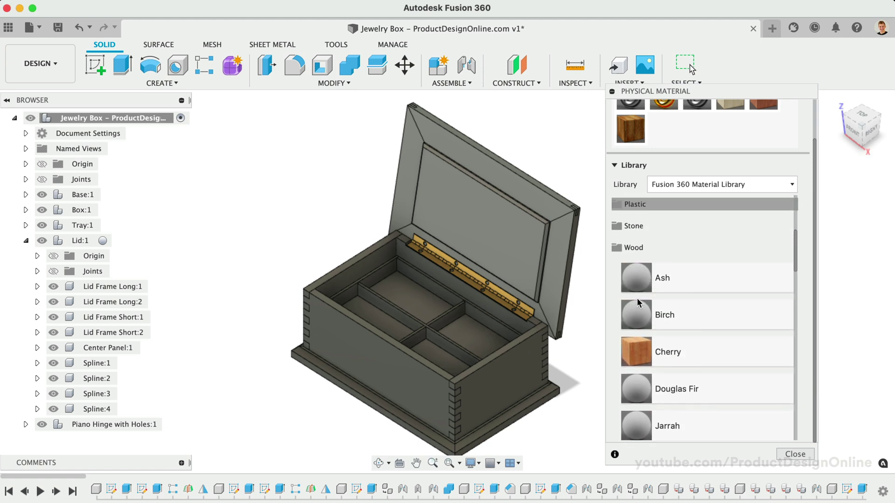
scroll(638, 303, "down", 10)
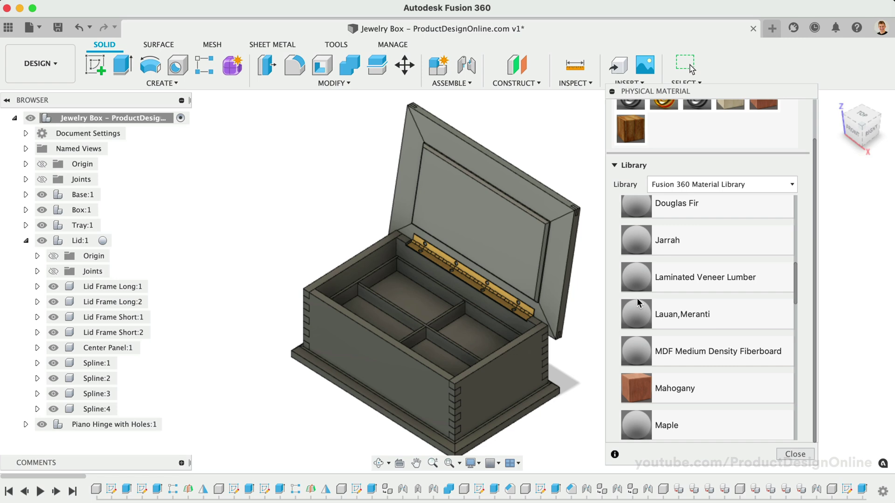
Step: Close the Physical Material library, collapse Lid:1 and expand Base:1 in the Browser
left_click(796, 454)
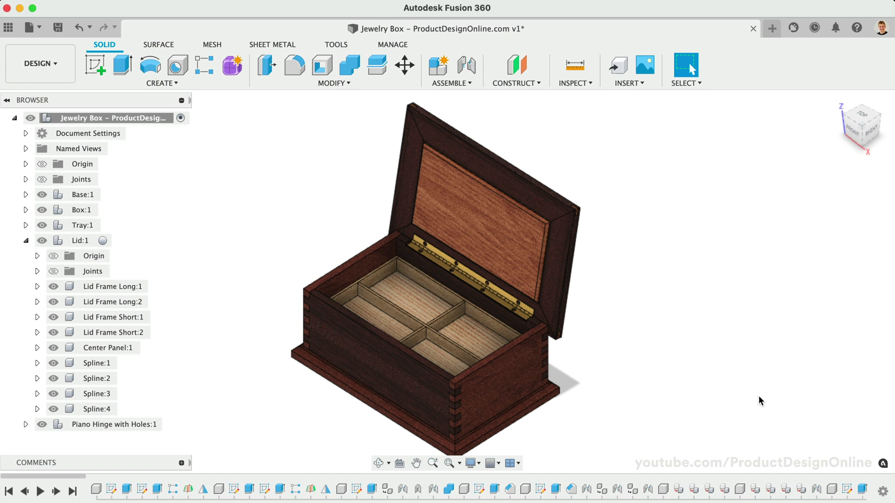
left_click(26, 241)
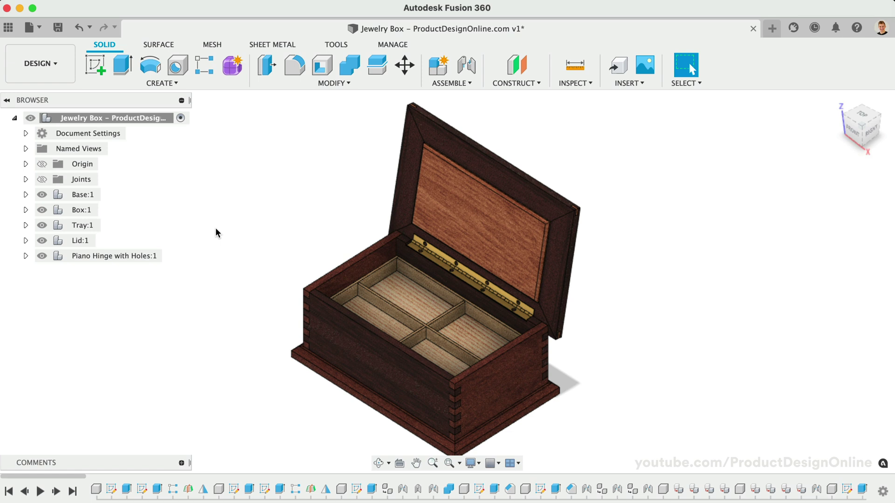
left_click(25, 195)
Step: Give Base Panel Short part number 1 and Base Panel Long part number 2
right_click(112, 241)
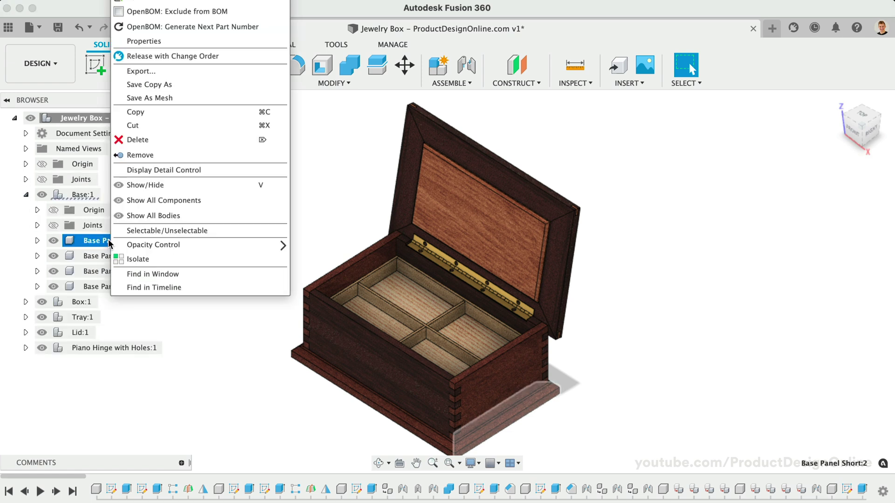
left_click(145, 41)
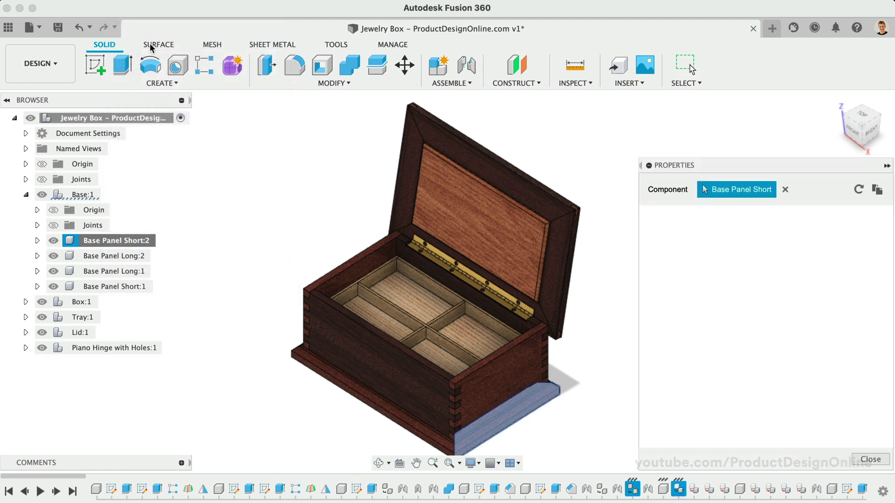
left_click_drag(713, 166, 636, 96)
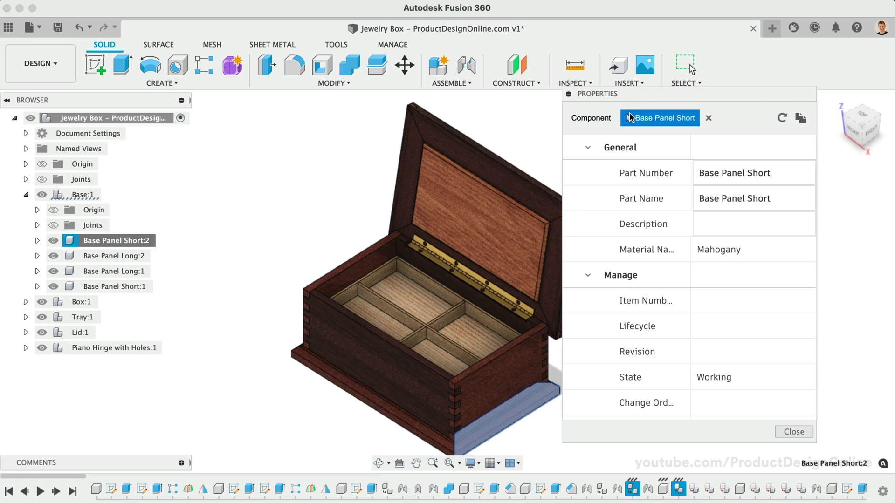
left_click(730, 174)
left_click(731, 174)
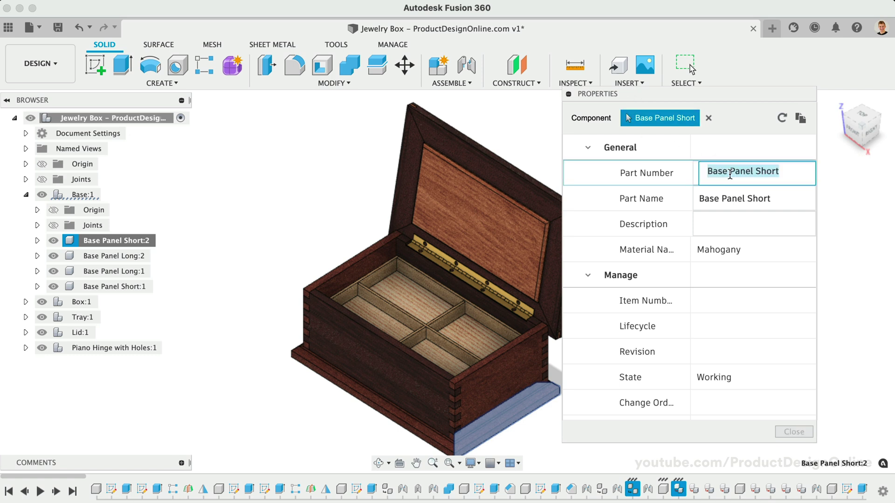
type("1")
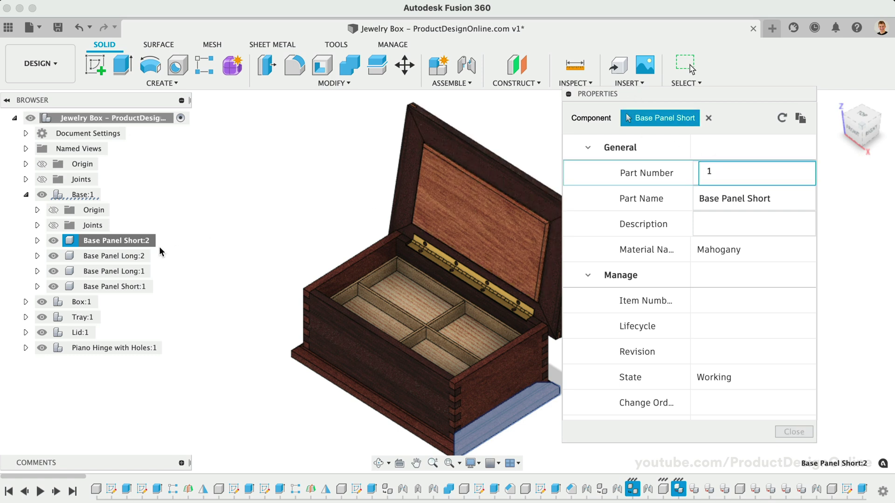
left_click(139, 256)
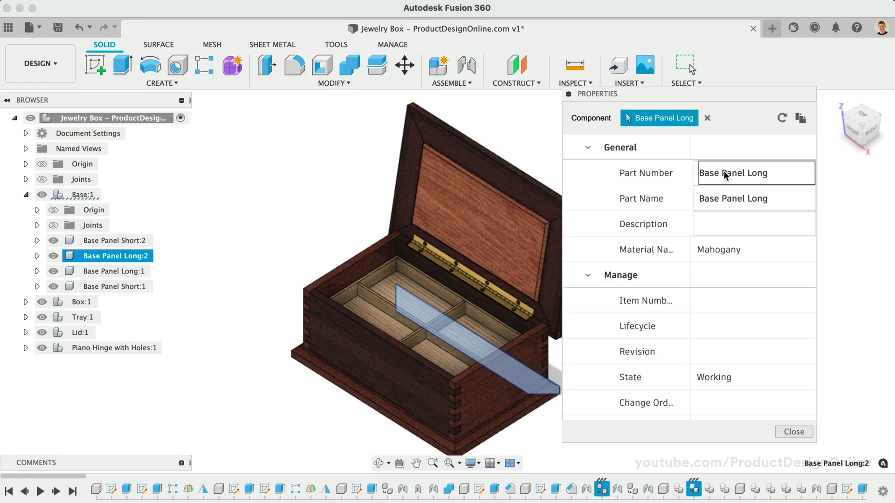
left_click(725, 176)
type("2")
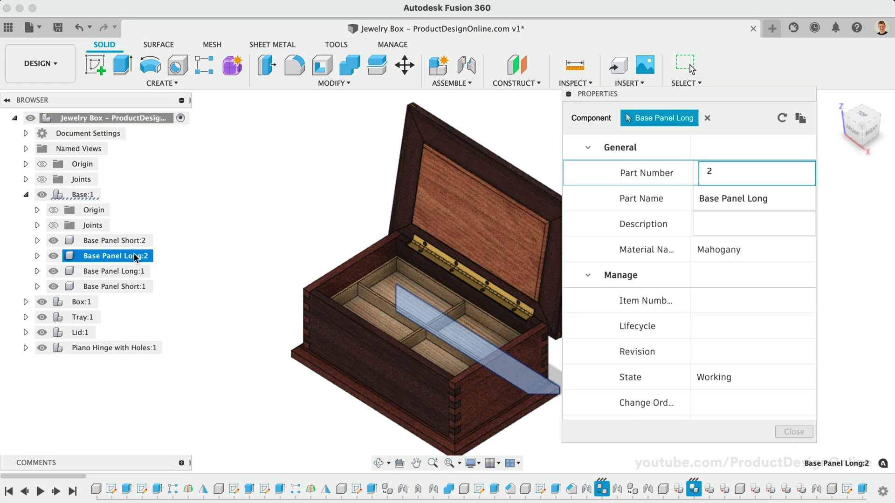
Step: Give Front Box Panel part number 3 and Side Panel part number 4
left_click(25, 303)
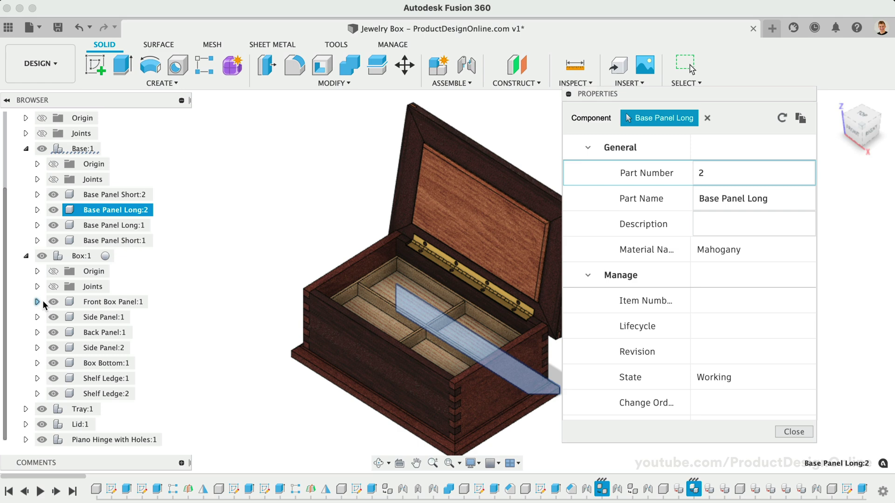
left_click(95, 302)
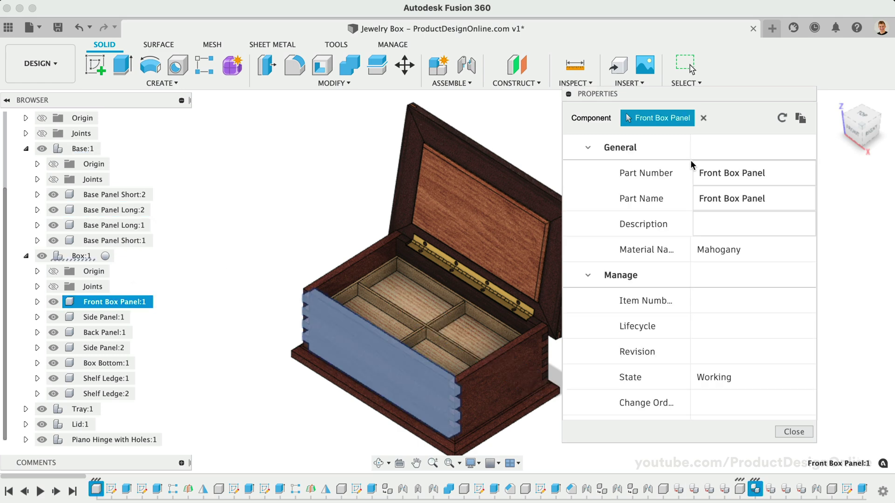
left_click(718, 167)
type("3")
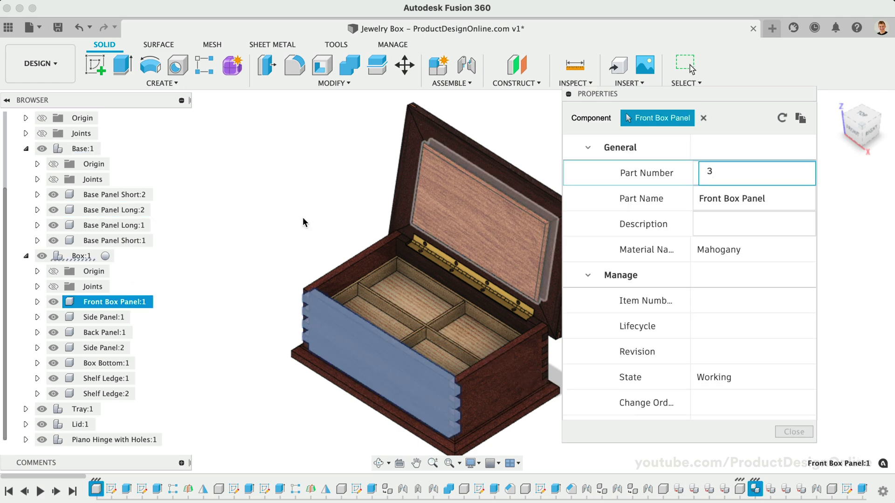
left_click(26, 149)
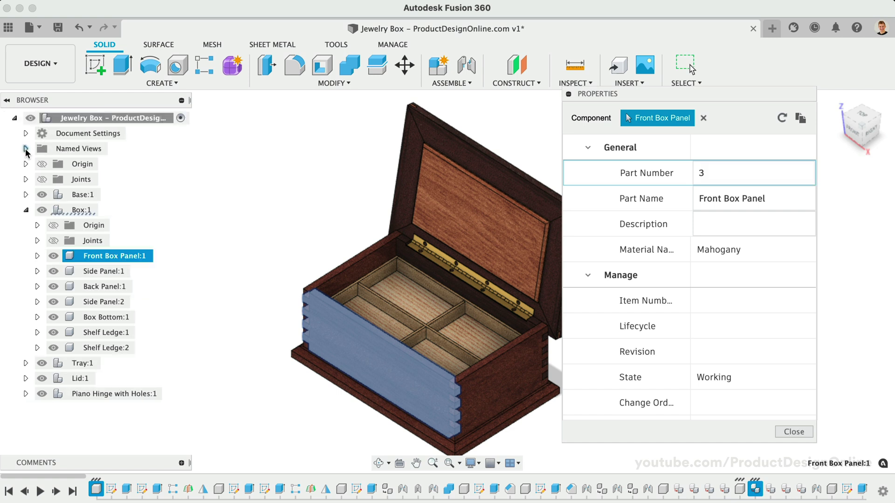
left_click(95, 271)
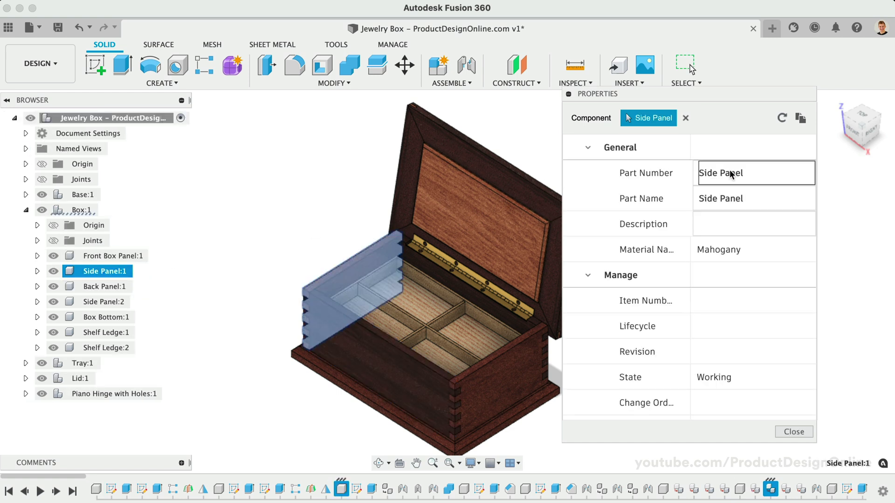
left_click(730, 171)
type("4")
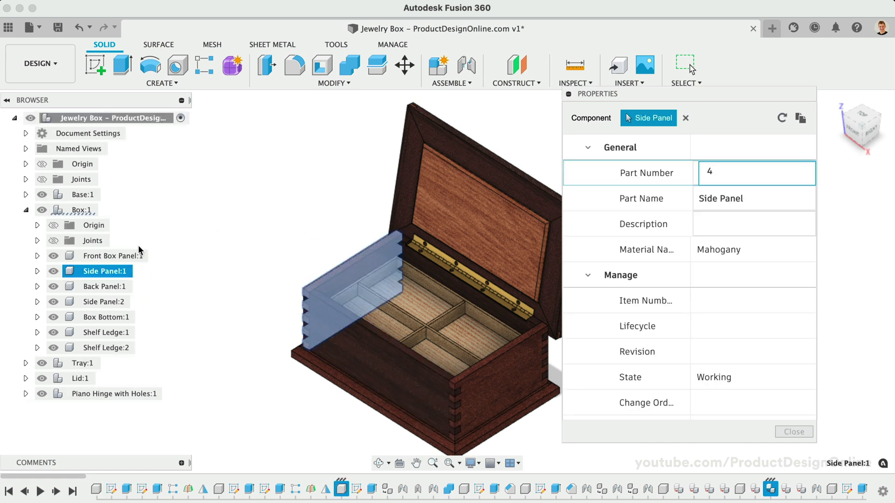
Step: Edit the Back Panel part number and set the Spline part number to 16
left_click(105, 286)
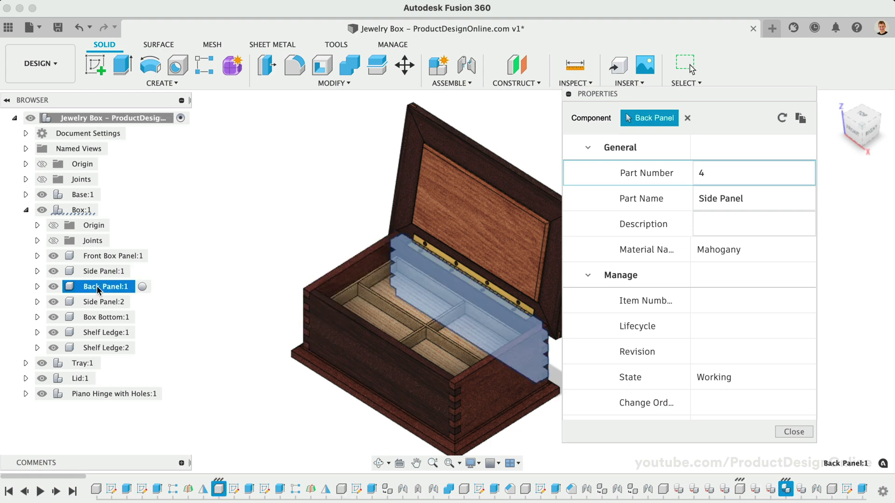
left_click(716, 172)
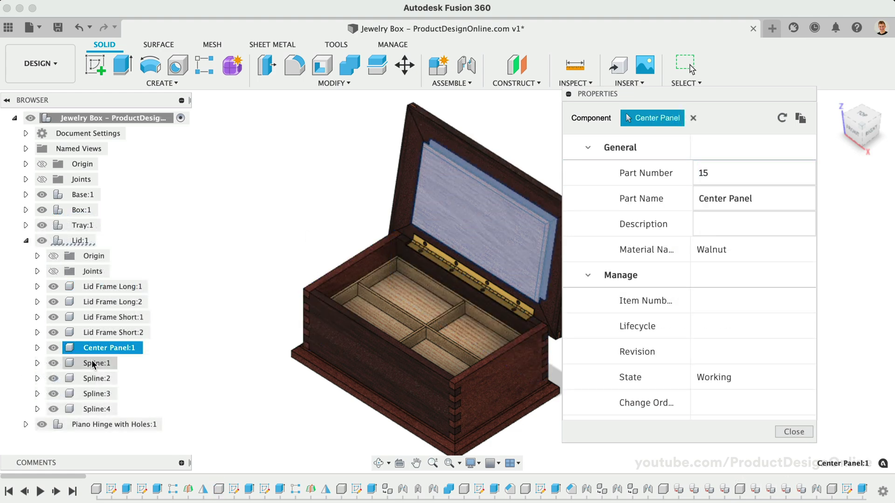
left_click(95, 363)
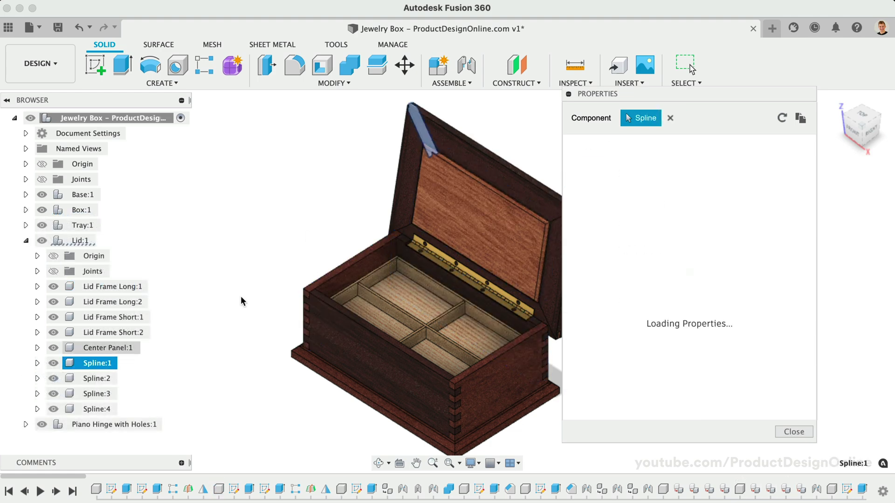
left_click(720, 170)
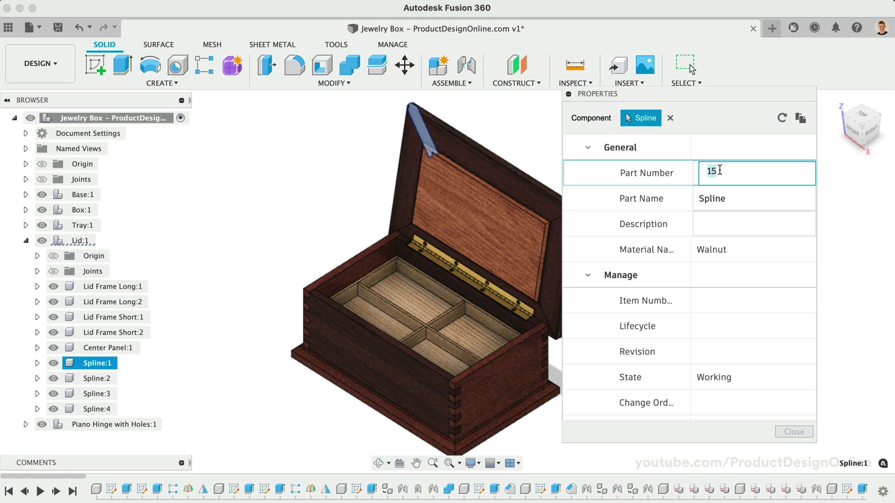
key("Return")
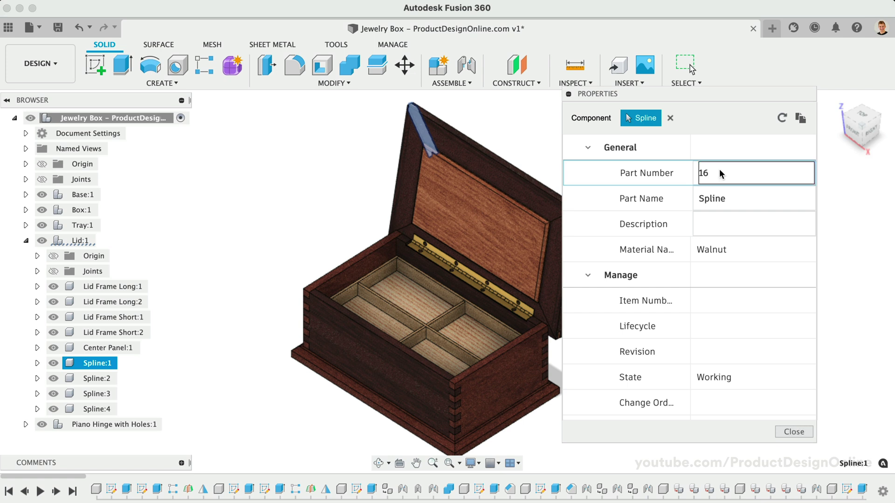
Step: Close the properties panel and generate the OpenBOM part list with Create/Update Part List
left_click(793, 431)
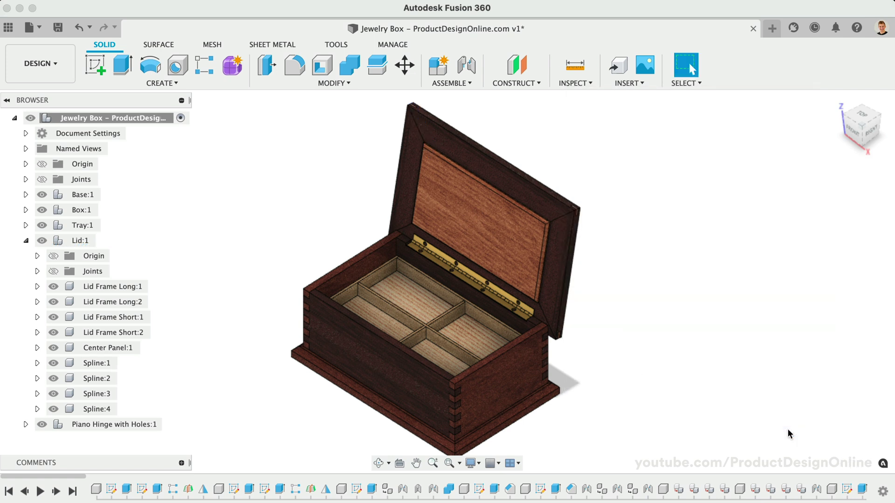
left_click(27, 241)
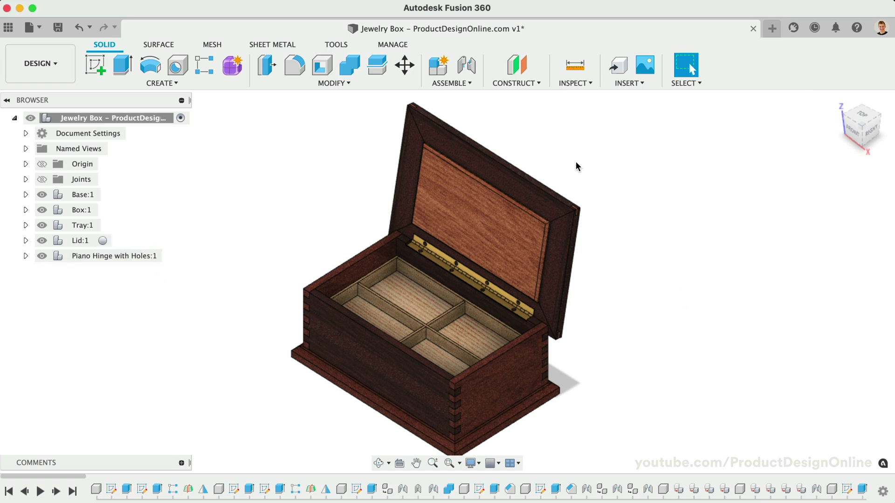
left_click(336, 44)
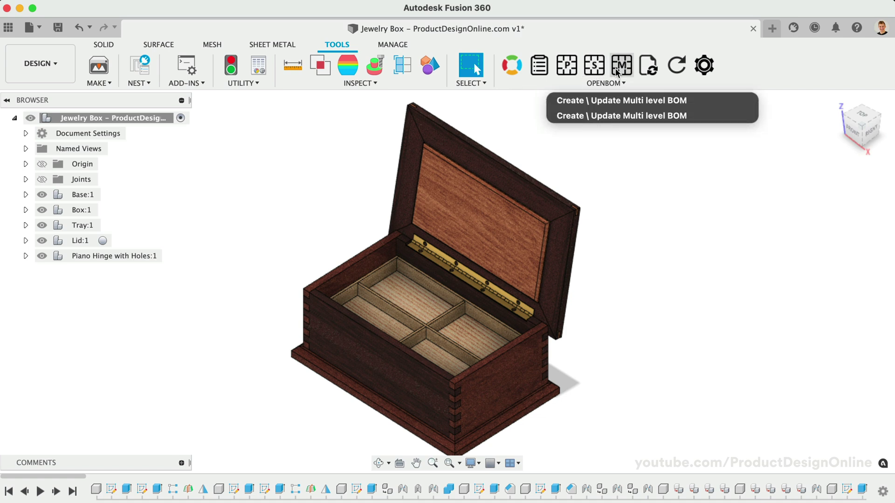
left_click(574, 70)
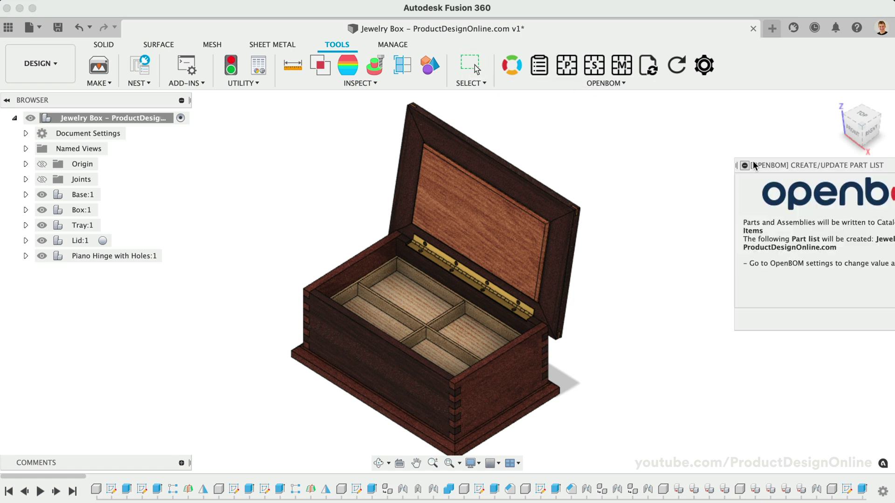
left_click_drag(737, 166, 646, 146)
left_click(784, 318)
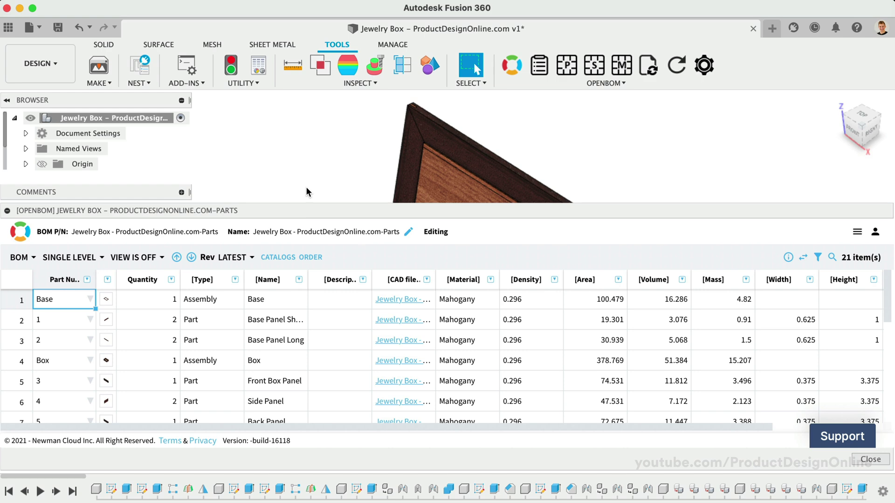
Step: Create a Full Assembly drawing from scratch on an ASME A (8.5in x 11in) sheet in inches
left_click(870, 459)
left_click(37, 24)
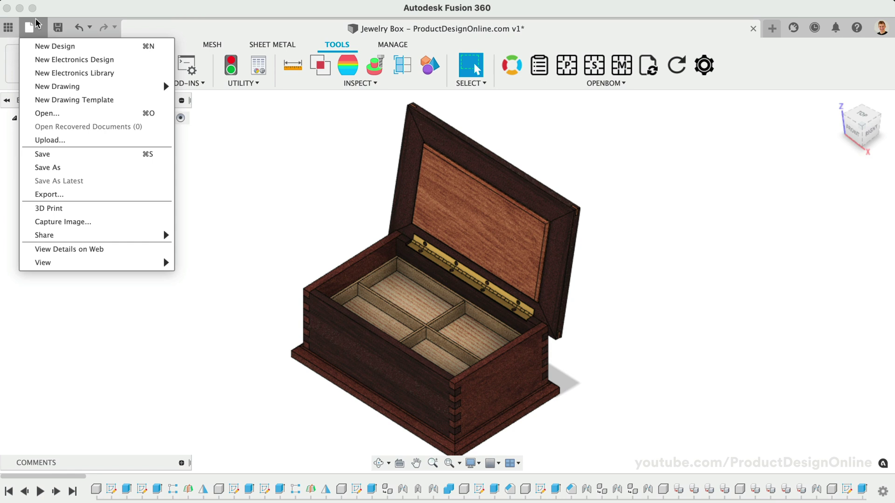
mouse_move(47, 87)
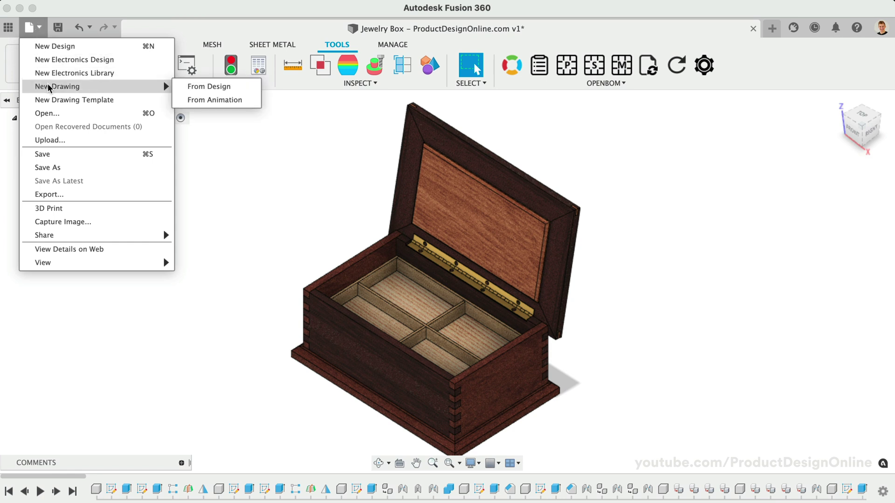
left_click(198, 87)
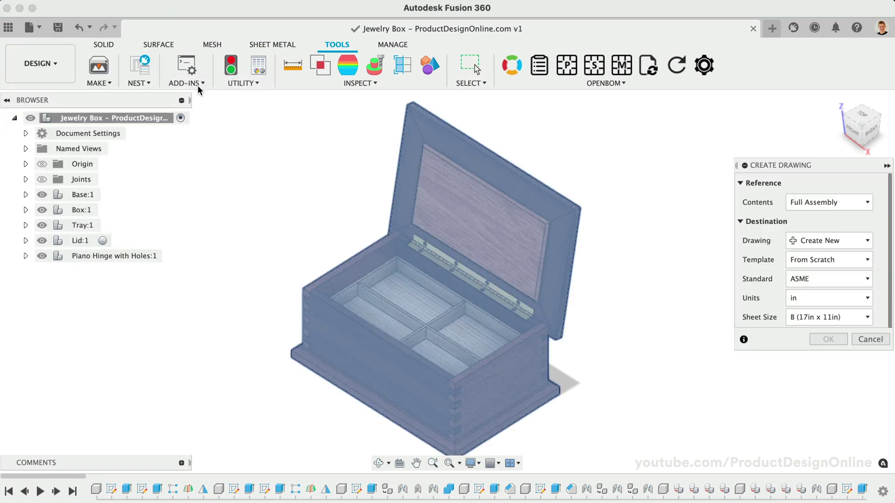
left_click_drag(769, 166, 719, 159)
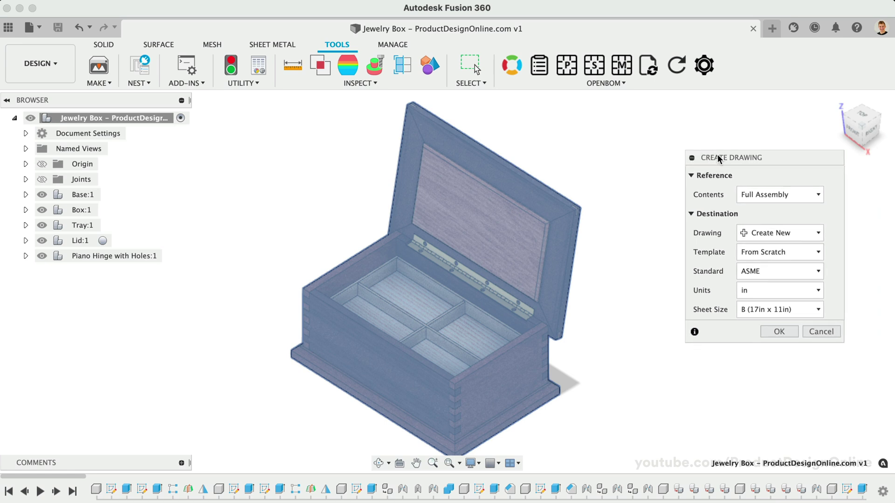
left_click(765, 309)
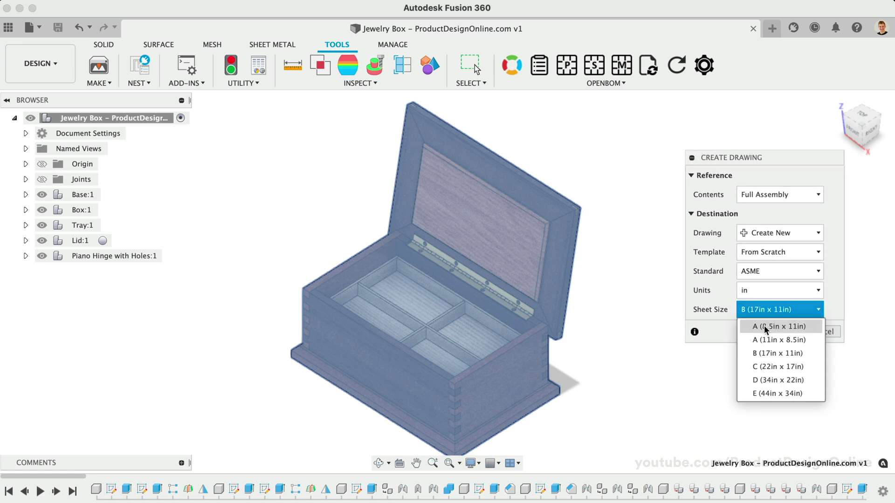
left_click(764, 324)
left_click(762, 331)
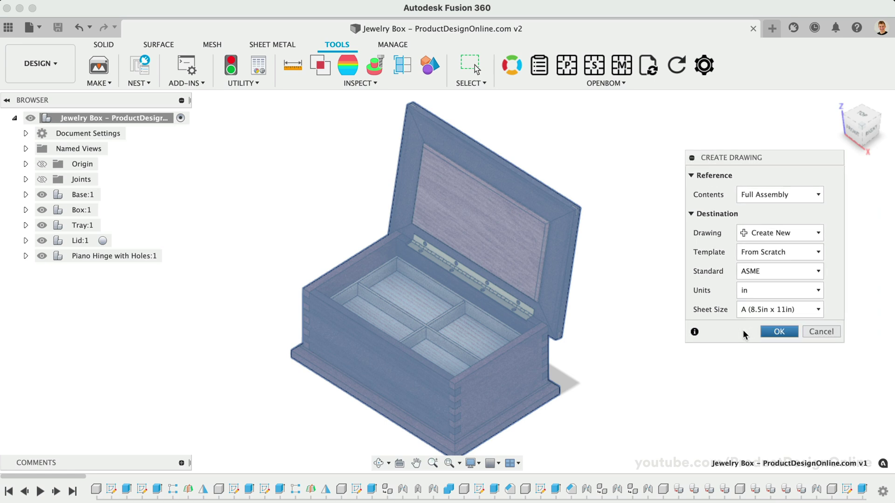
left_click(777, 331)
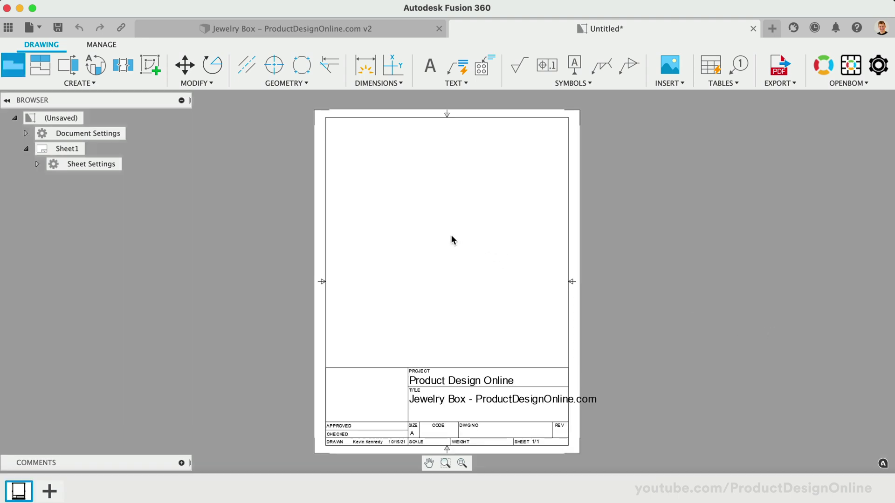
Step: Place a front base view, delete the title block and border, and save as 'Jewelry Box - ProductDesignOnline.com Drawing v1'
left_click(440, 235)
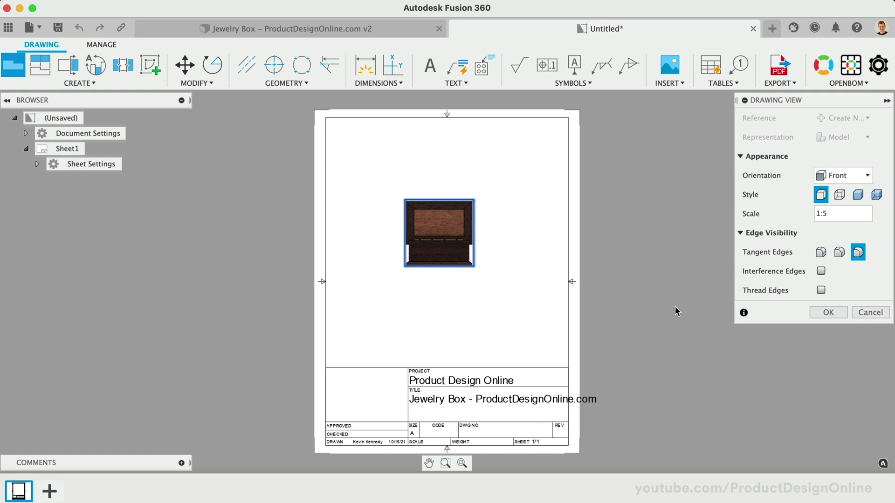
left_click(823, 318)
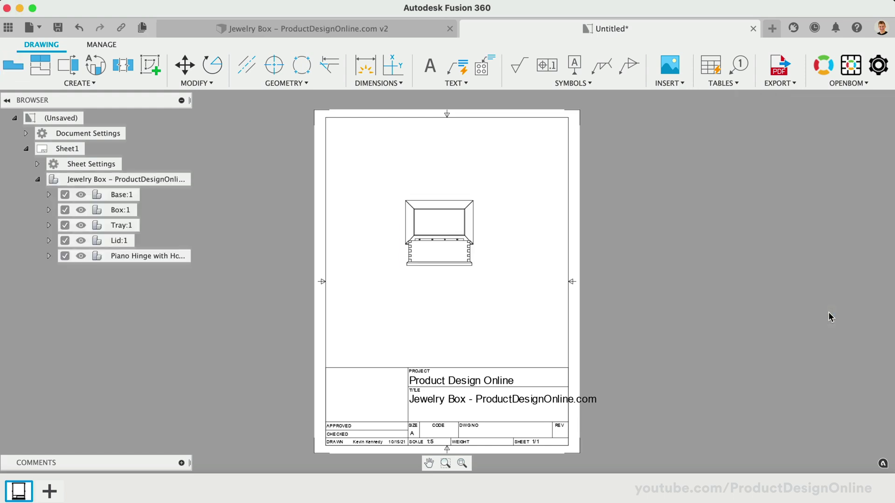
left_click(502, 381)
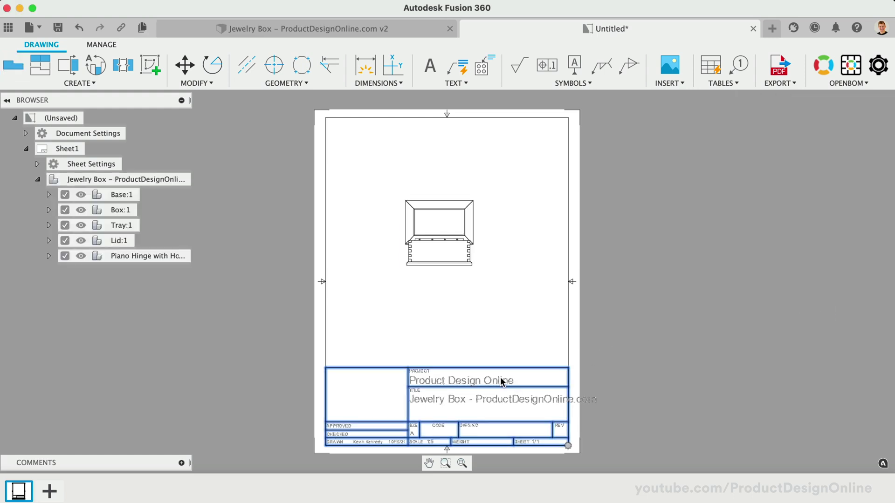
key("Delete")
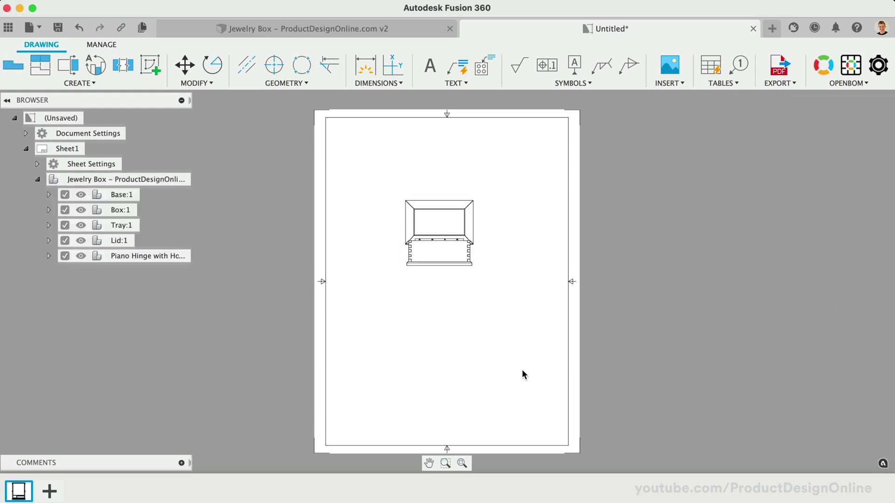
left_click(567, 351)
key("Delete")
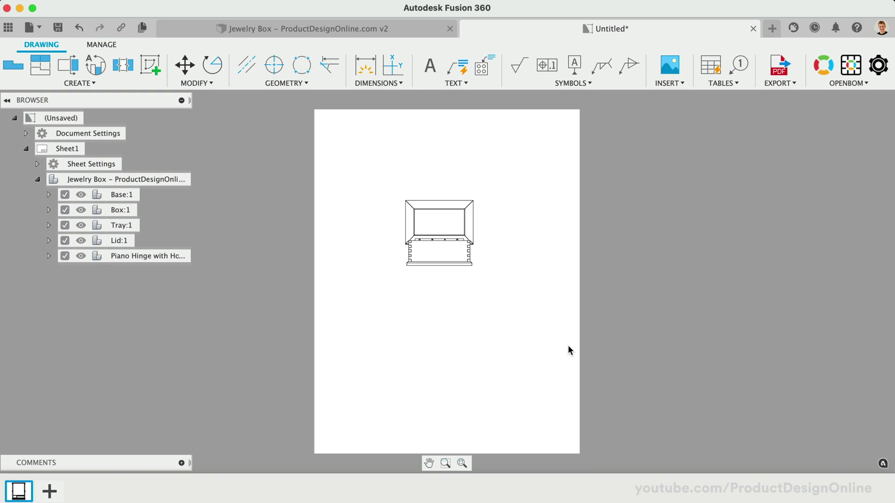
left_click(59, 28)
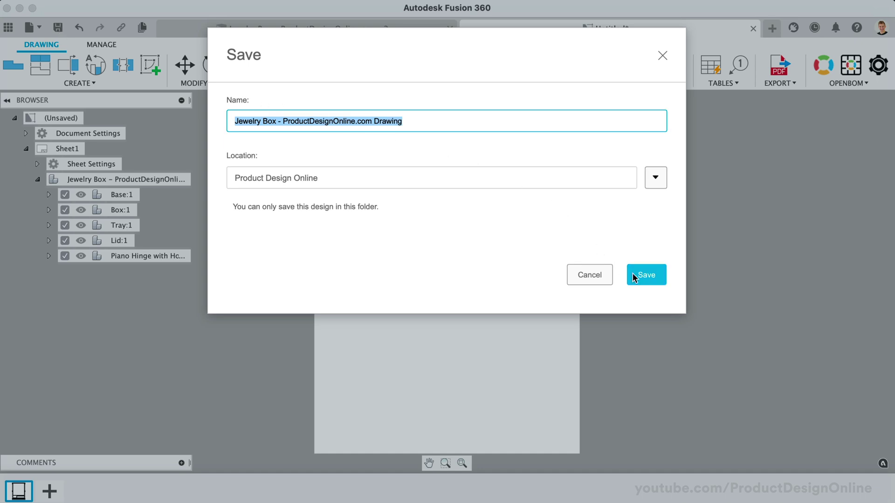
left_click(651, 276)
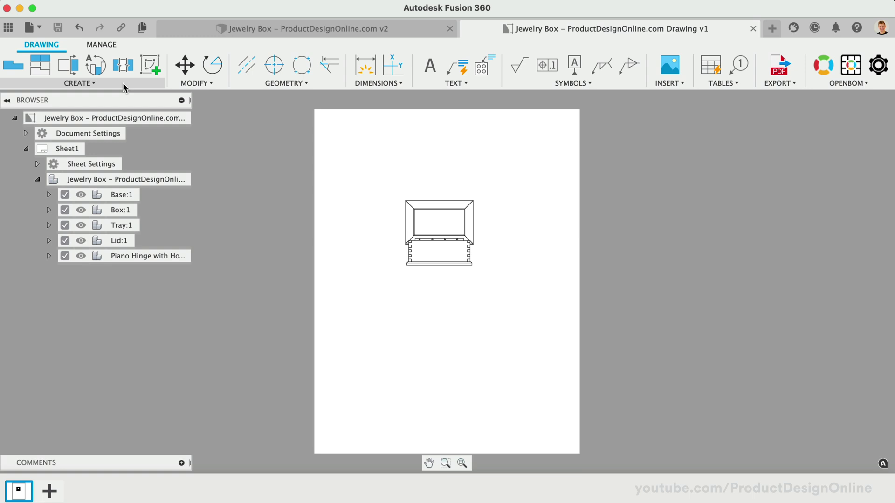
Step: Project an isometric view from the front view toward the sheet's upper right
left_click(40, 65)
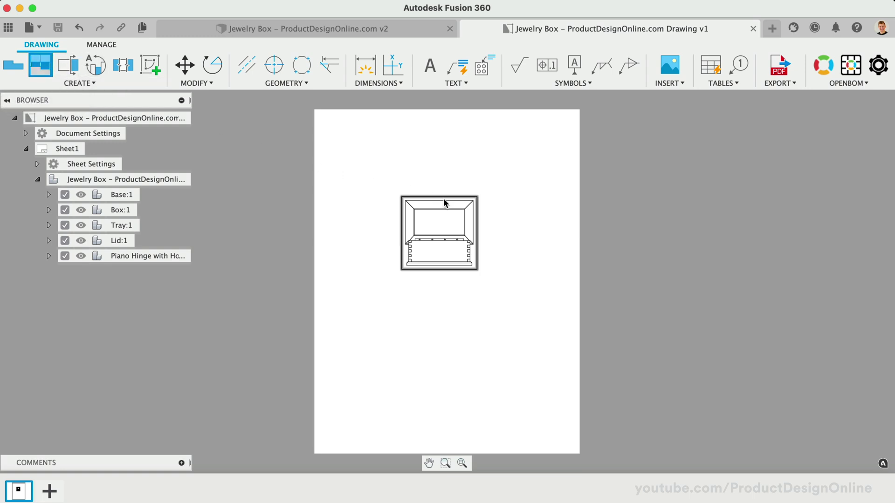
left_click(446, 216)
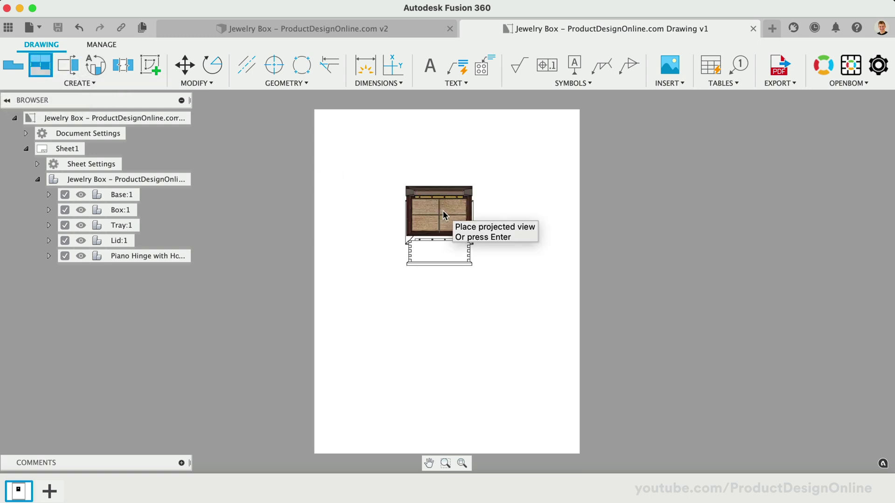
left_click(530, 168)
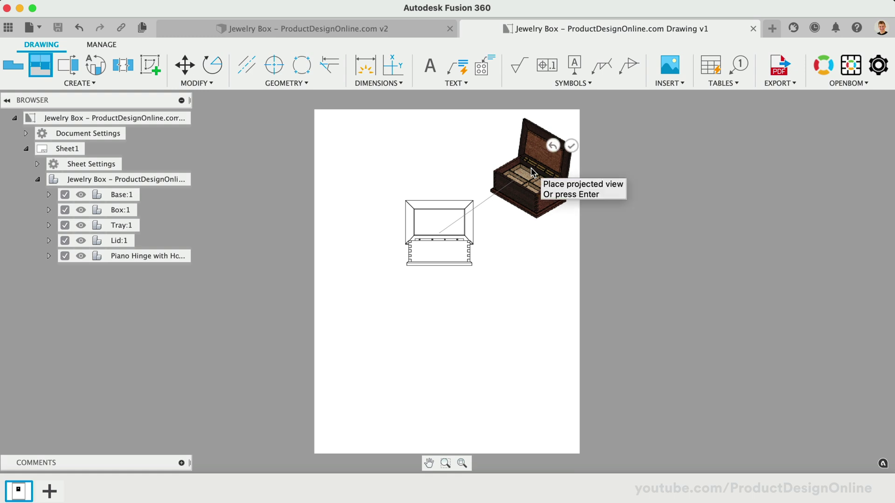
left_click(571, 146)
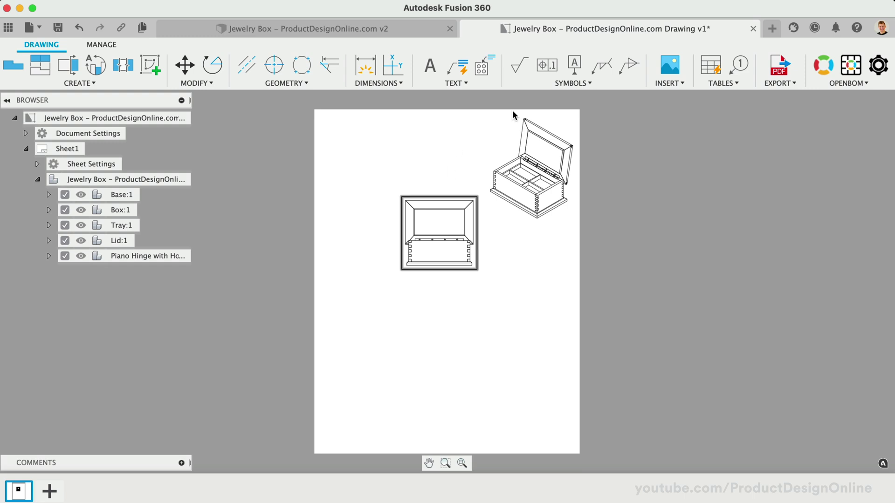
Step: Set the isometric view's scale to 1:3 and its style to Shaded
double_click(531, 183)
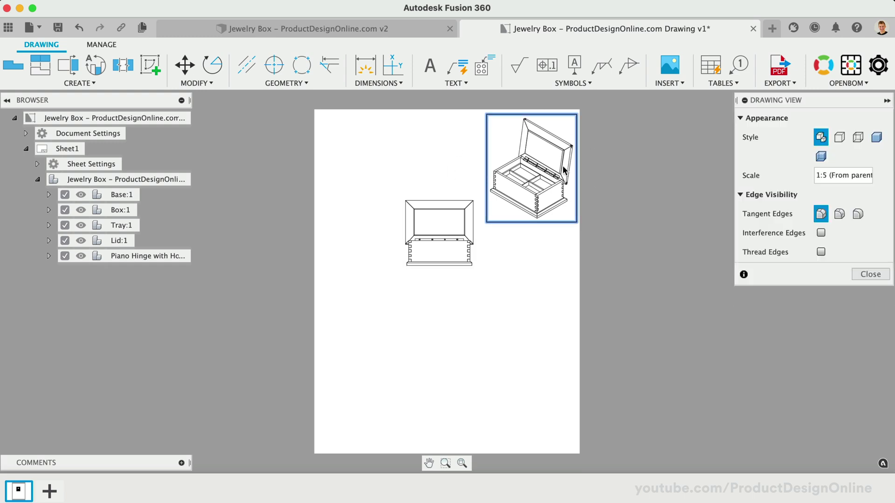
mouse_move(799, 98)
left_mouse_down()
mouse_move(736, 155)
mouse_move(727, 151)
left_mouse_up()
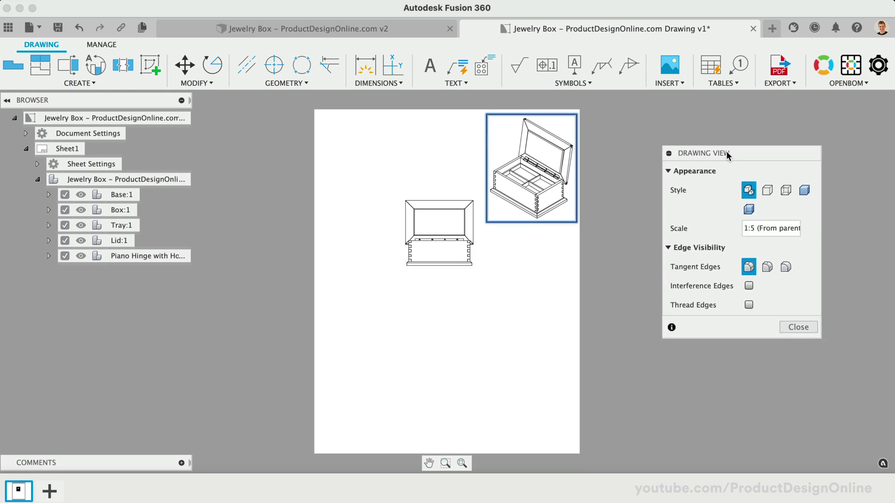
left_click(752, 228)
key("super+a")
type("1:3")
key("Return")
left_click(805, 190)
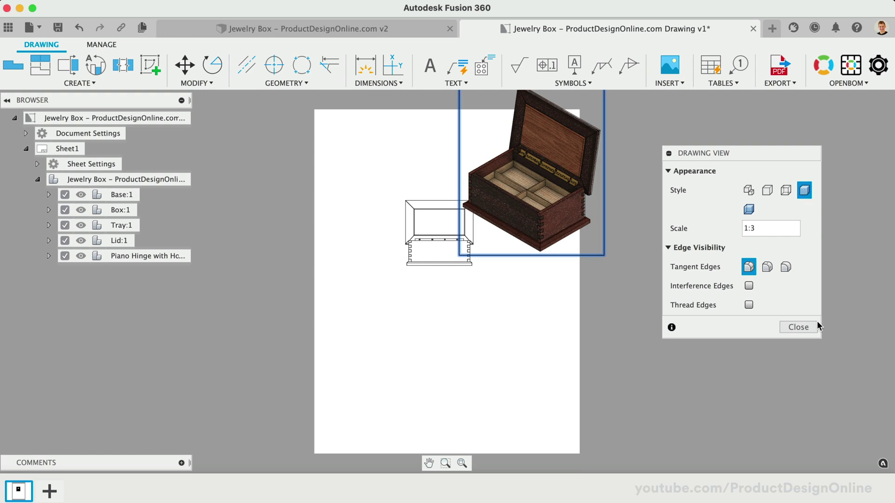
left_click(799, 328)
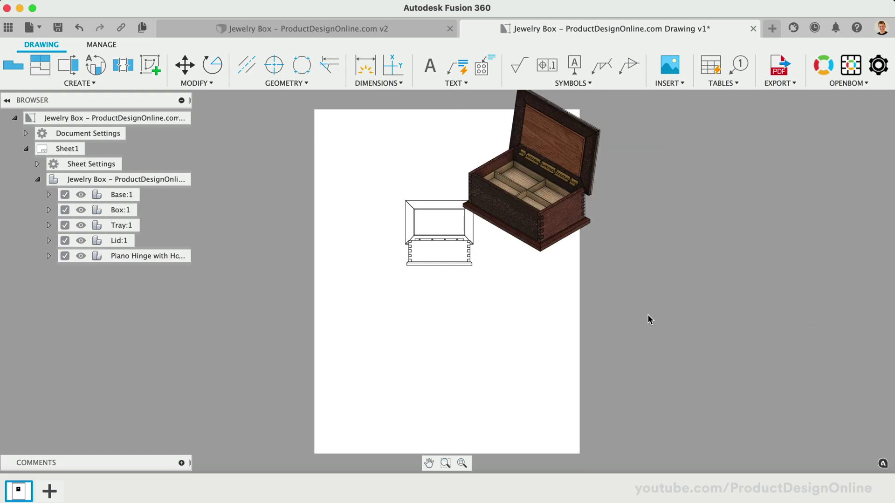
Step: Delete the front view and move the isometric view to the sheet centre
left_click(439, 244)
key("Delete")
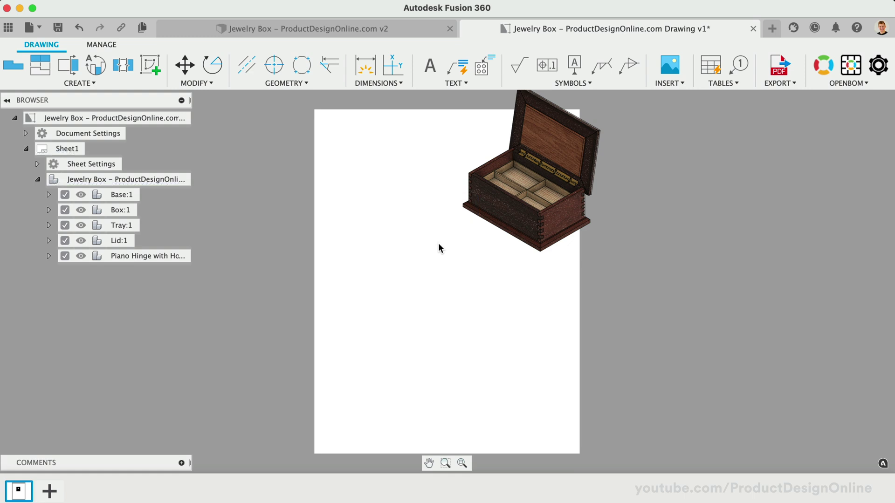
mouse_move(516, 221)
left_mouse_down()
mouse_move(447, 252)
mouse_move(429, 287)
left_mouse_up()
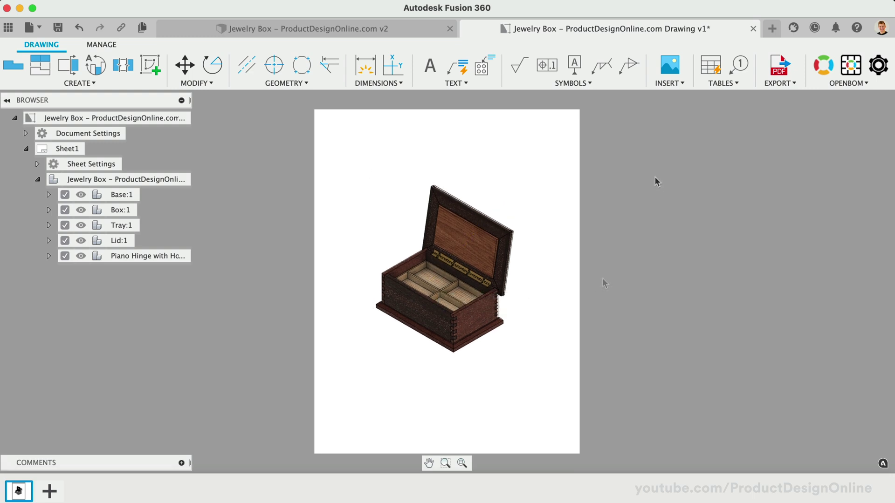
Step: Insert the PDO wordmark logo PNG from this computer onto the sheet
left_click(667, 68)
left_click(313, 386)
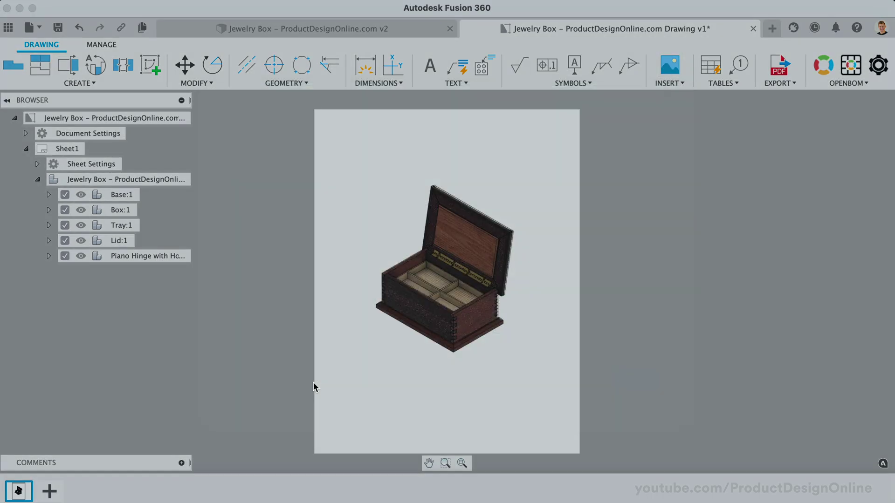
left_click(373, 8)
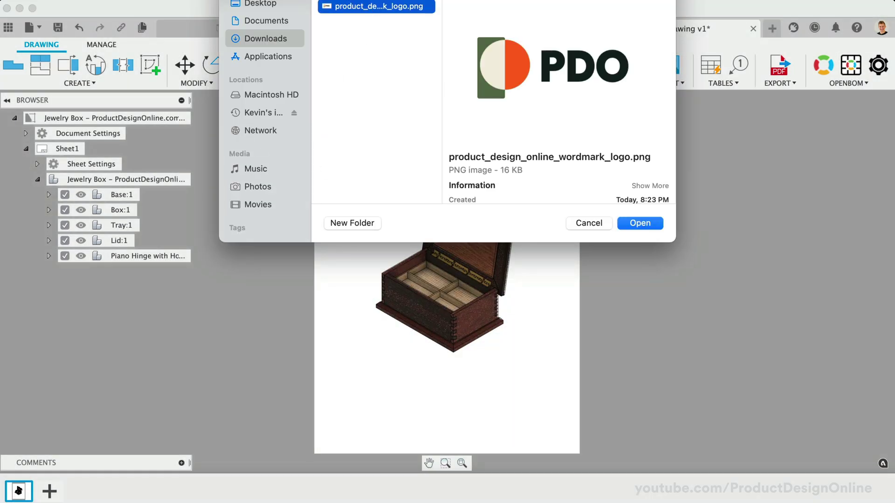
left_click_drag(379, 0, 380, 106)
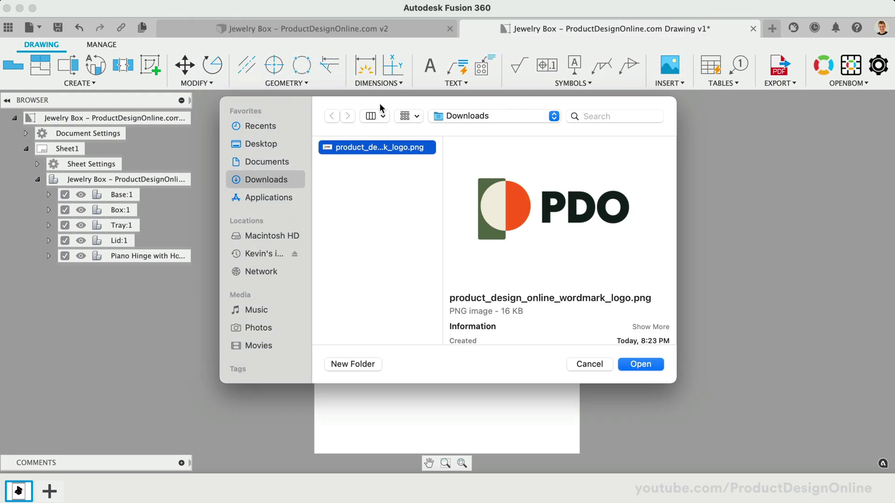
left_click(634, 363)
left_click(406, 167)
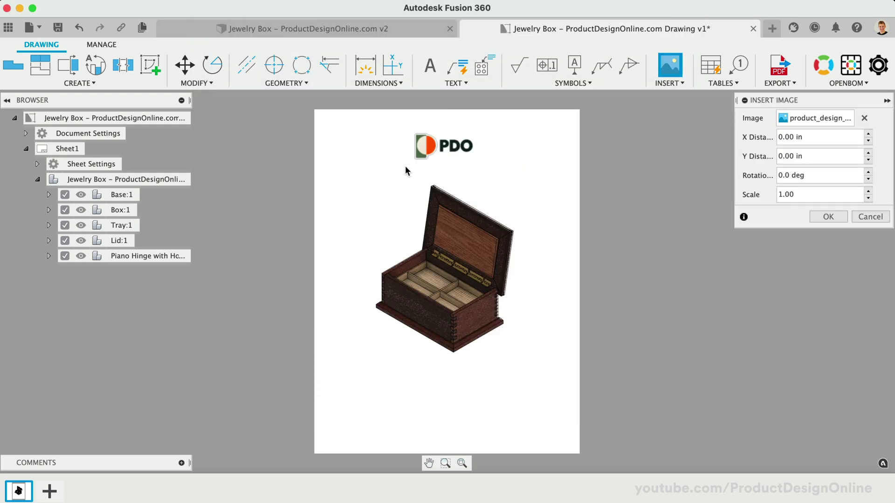
Step: Scale the logo to .75 and move it to the top centre above the box
left_click(814, 195)
type(".")
key("shift+Tab")
left_click(791, 192)
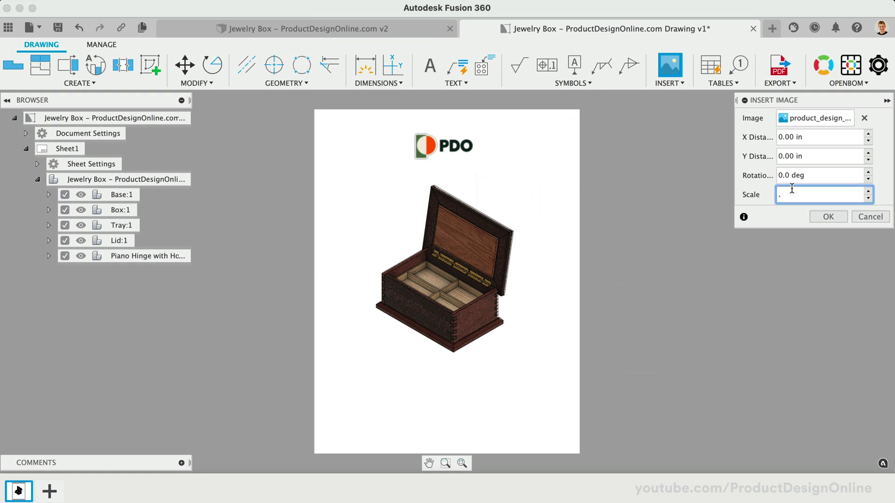
type("75")
left_click(821, 219)
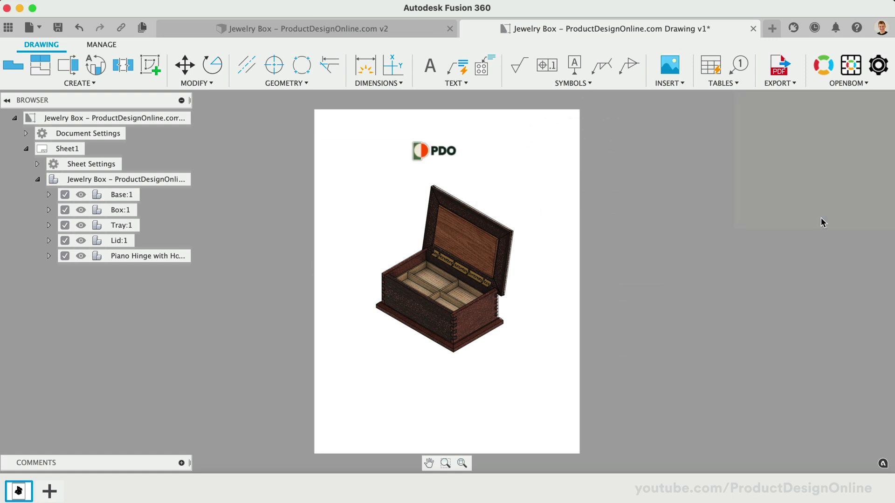
left_click(409, 159)
left_click_drag(404, 161, 415, 150)
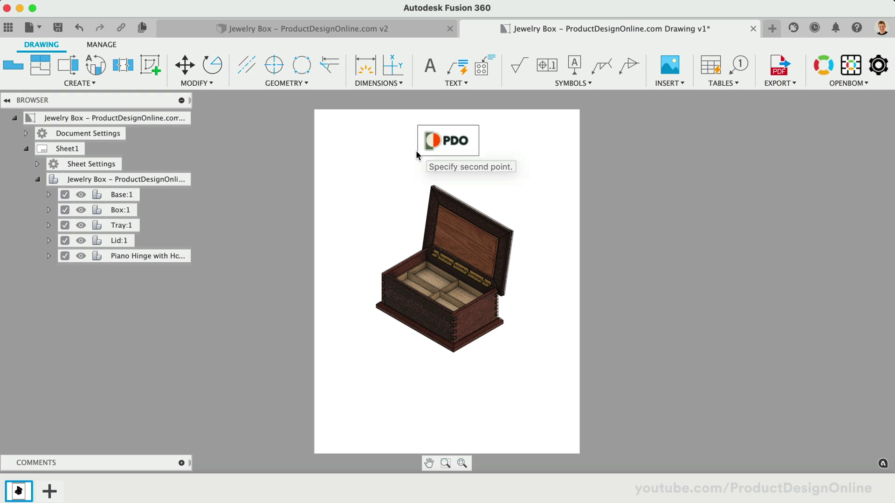
Step: Add a text note reading 'Jewelry Box Plans - Beginner' below the box image
left_click(422, 69)
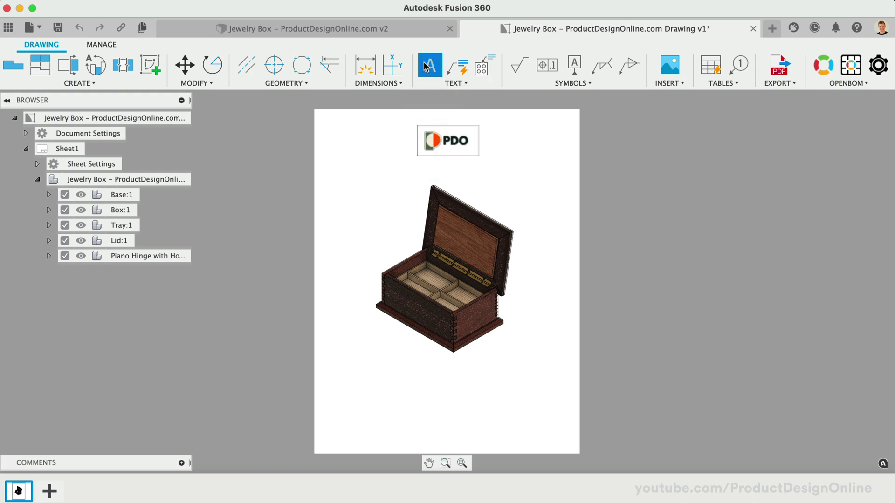
left_click(336, 378)
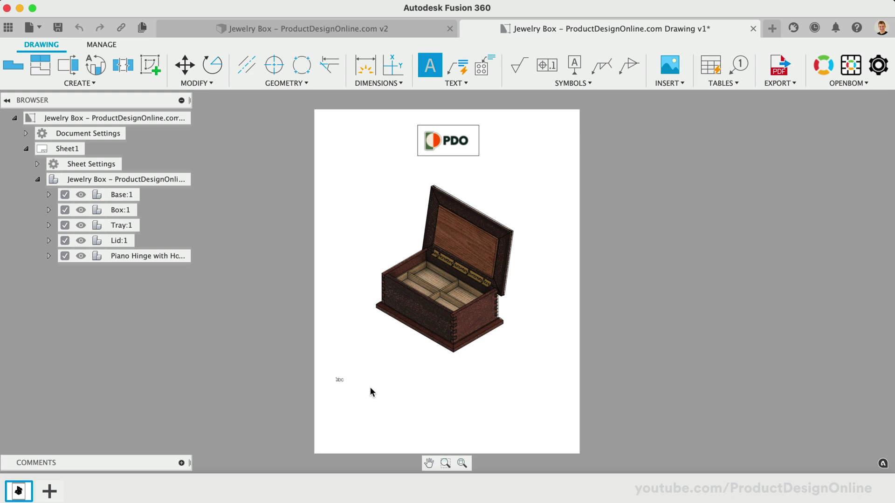
left_click(567, 434)
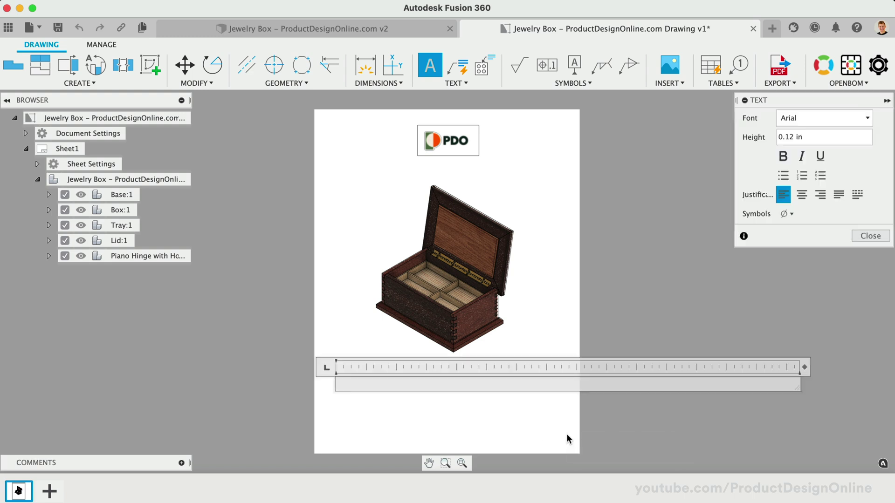
type("Jewelry Box Plans - Be")
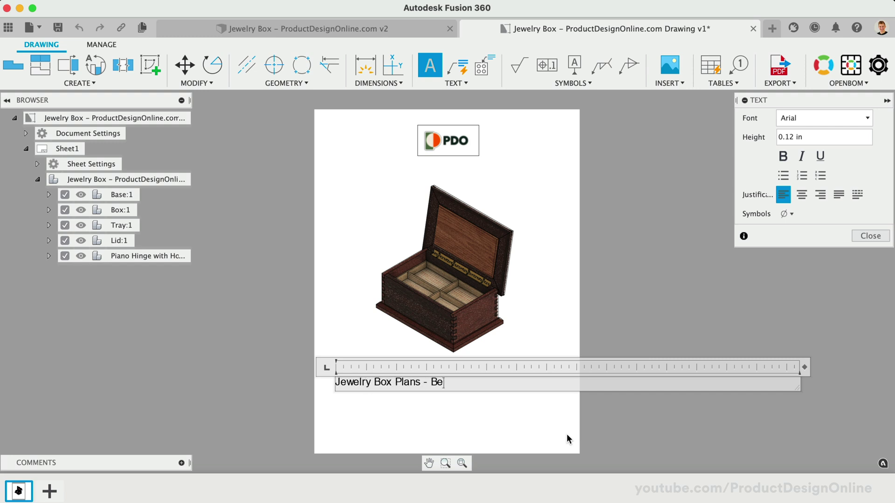
type("ginner")
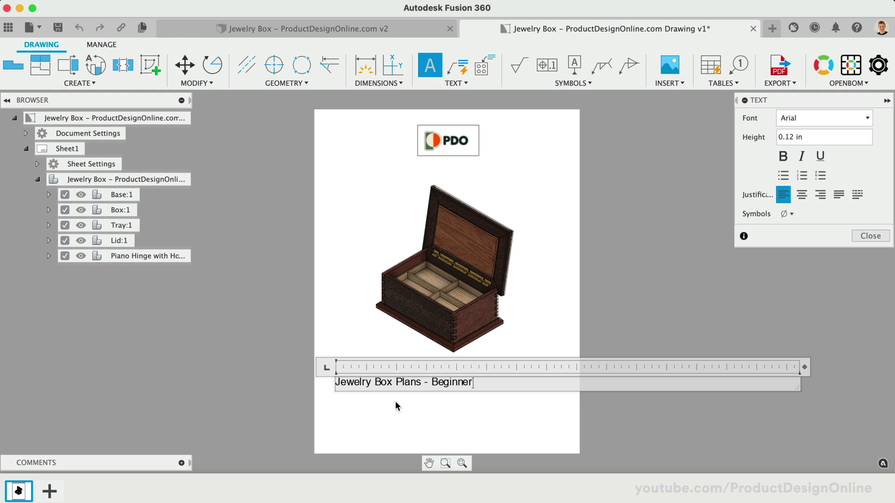
Step: Make the title text 0.3 in tall and centre-justified
triple_click(383, 383)
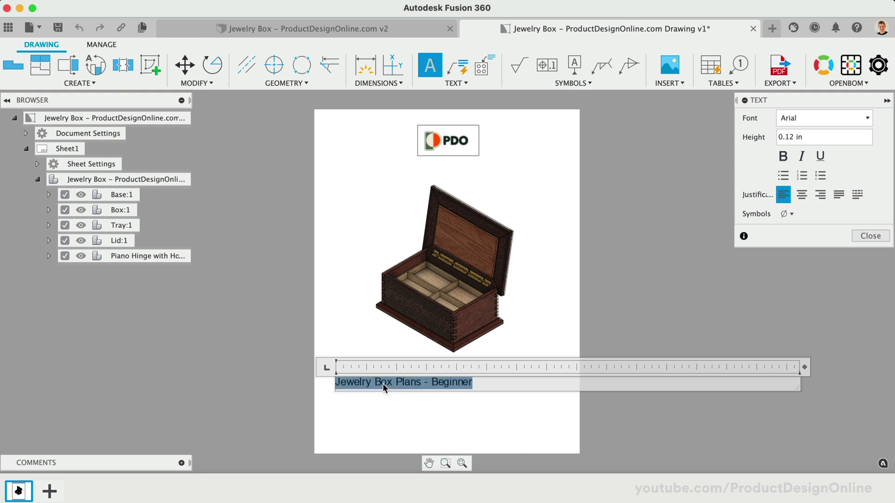
left_click(792, 136)
key("BackSpace")
key("Return")
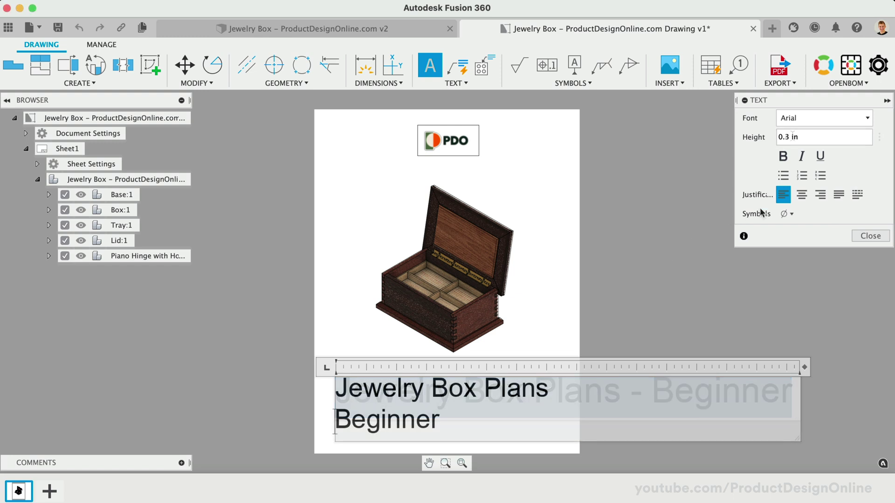
left_click(802, 194)
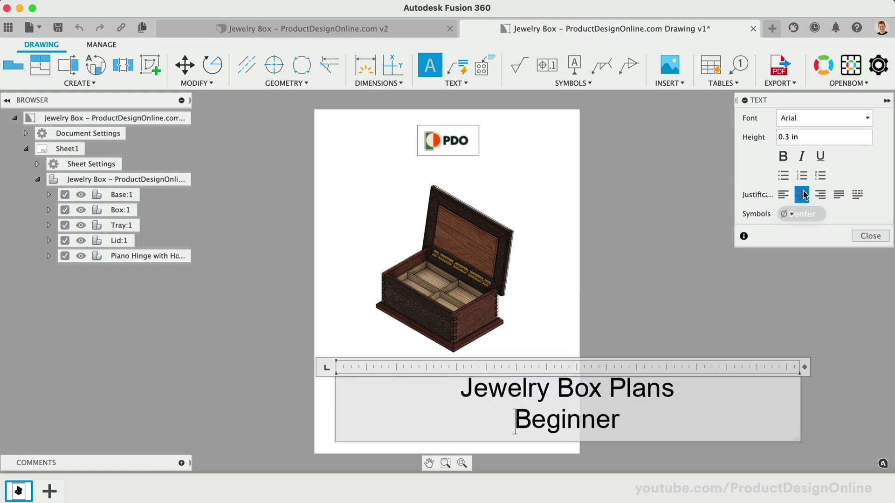
left_click(861, 235)
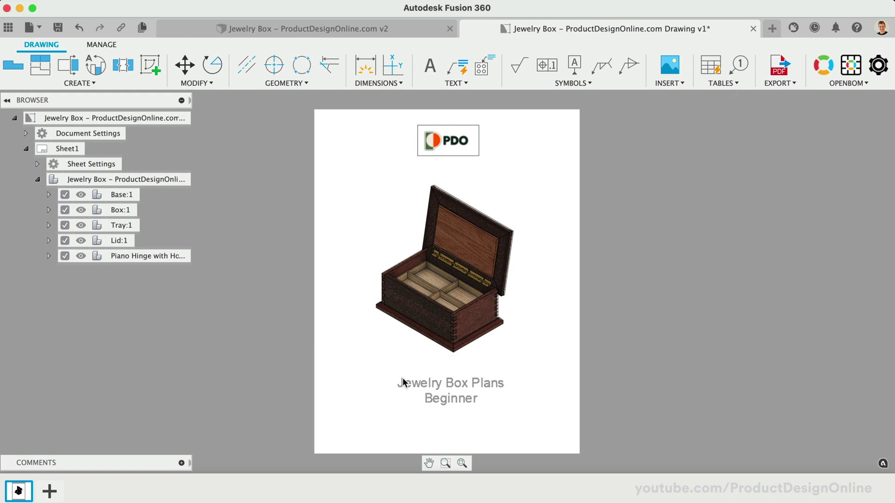
Step: Stretch the title box across the sheet width and add a blank Sheet2
left_click(414, 391)
left_click_drag(337, 377, 315, 377)
left_click_drag(544, 379, 580, 380)
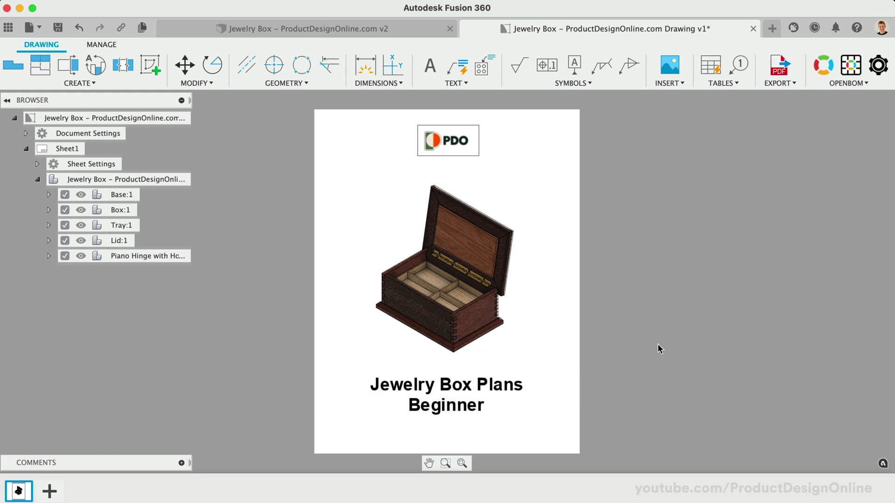
left_click(49, 491)
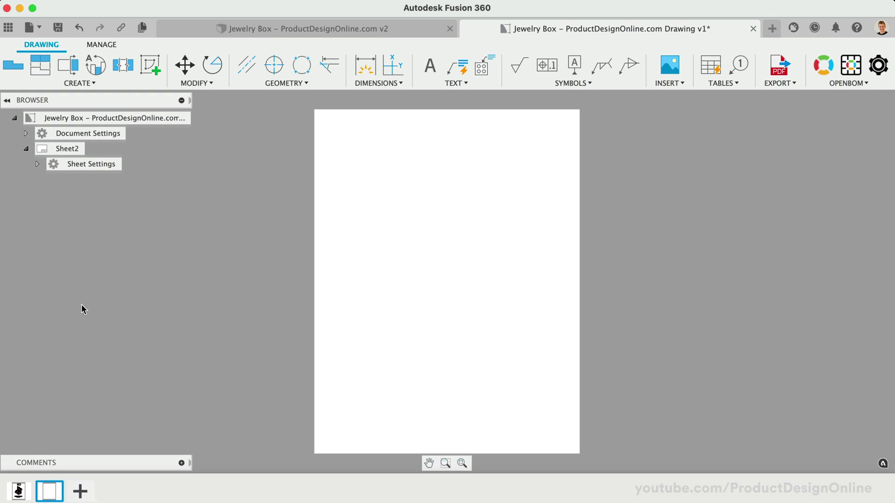
Step: Check Sheet2's sheet size and keep the 8.5in x 11in paper
left_click(38, 164)
left_click(180, 180)
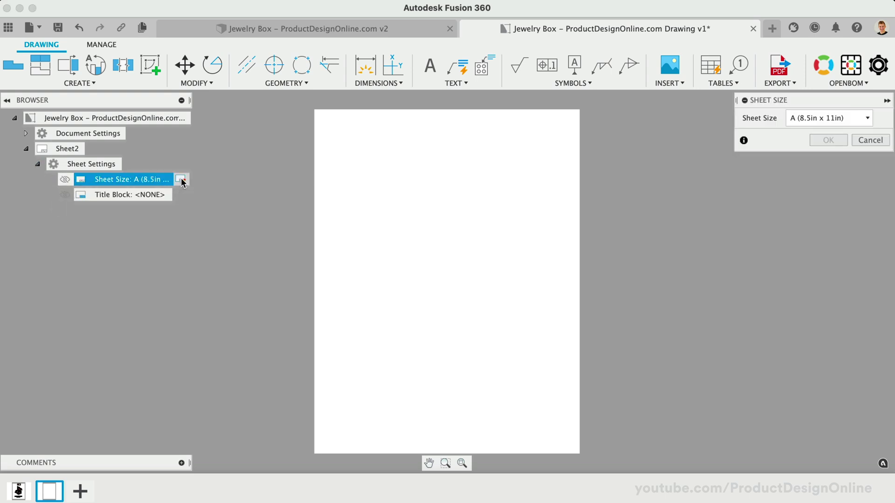
left_click(801, 120)
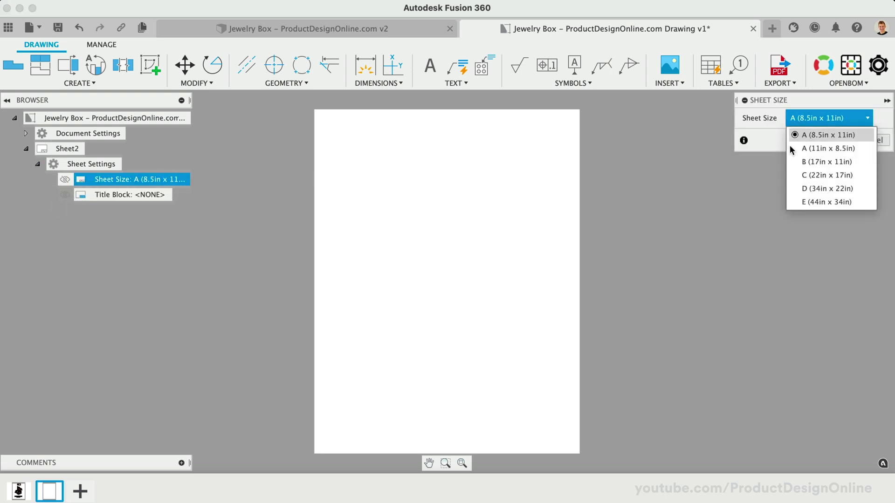
left_click(857, 141)
left_click(857, 141)
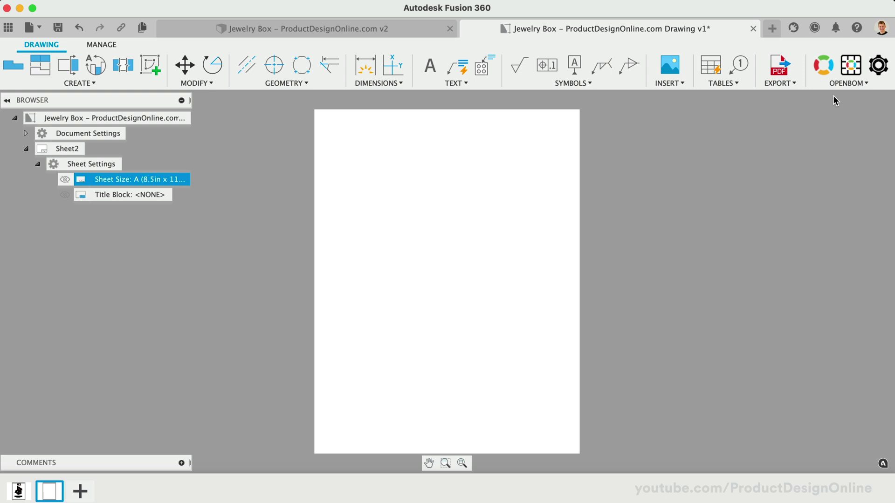
Step: Insert the jewelry box OpenBOM parts table at the sheet's top-left
left_click(849, 70)
left_click_drag(824, 96, 555, 119)
left_click(580, 200)
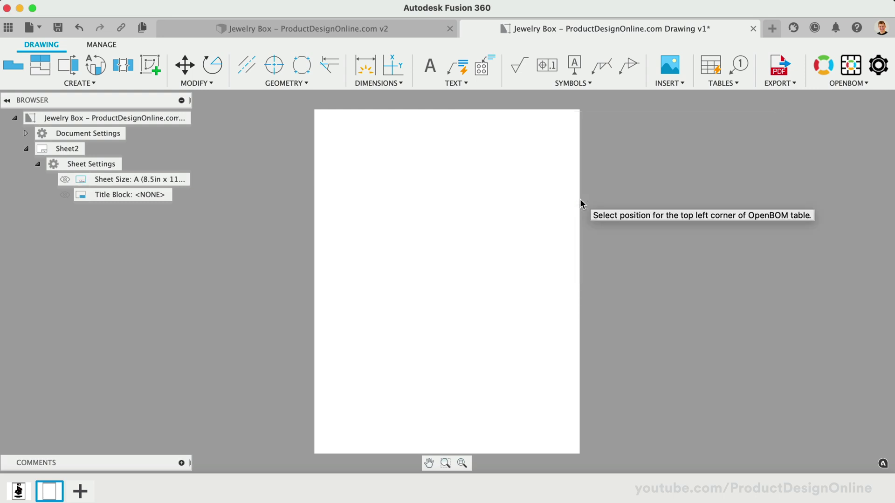
left_click(319, 122)
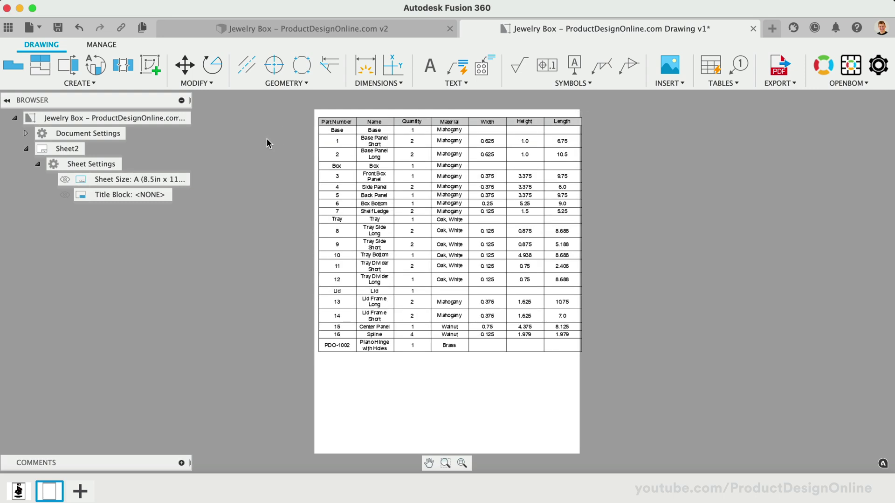
Step: Move the parts table slightly lower on the sheet
scroll(321, 123, "up", 3)
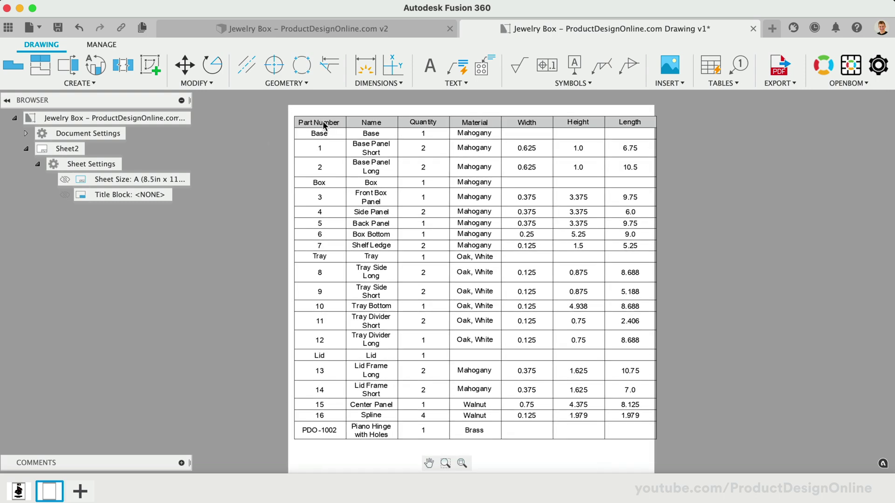
double_click(324, 125)
left_click(399, 120)
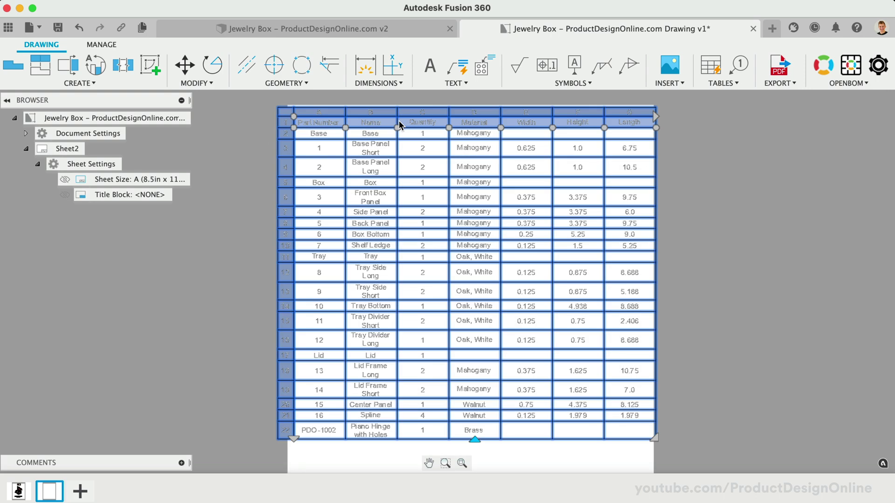
left_click(395, 119)
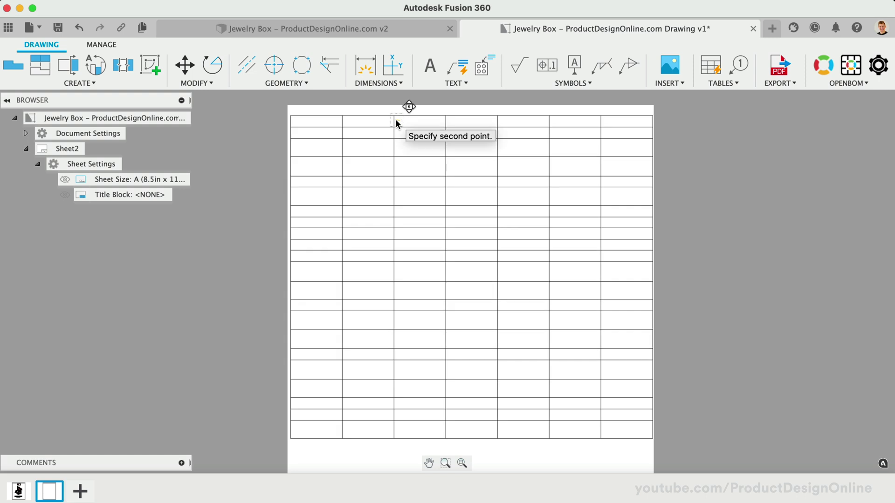
left_click(393, 142)
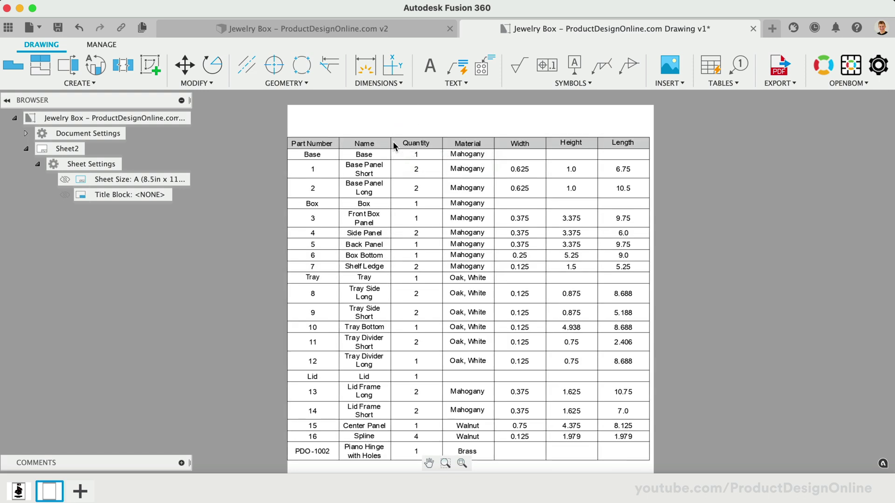
Step: Widen the Material column and drag the table's corner inward to fit the page width
double_click(390, 142)
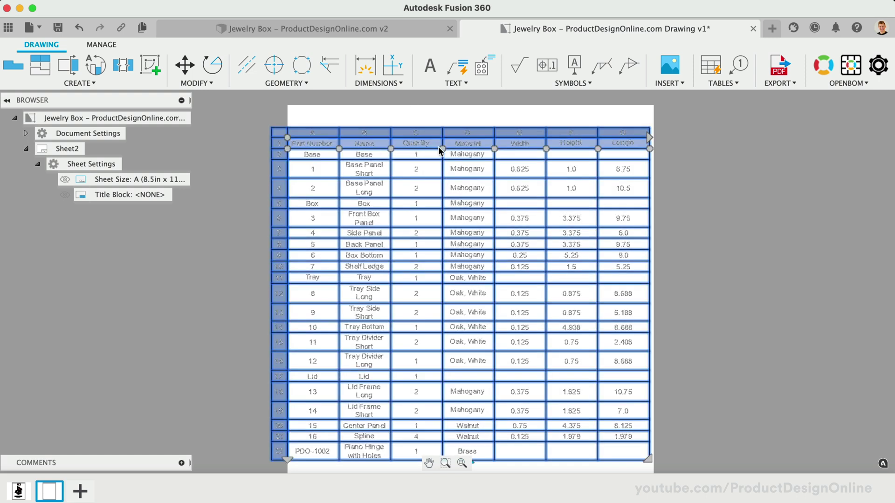
left_click_drag(442, 149, 437, 148)
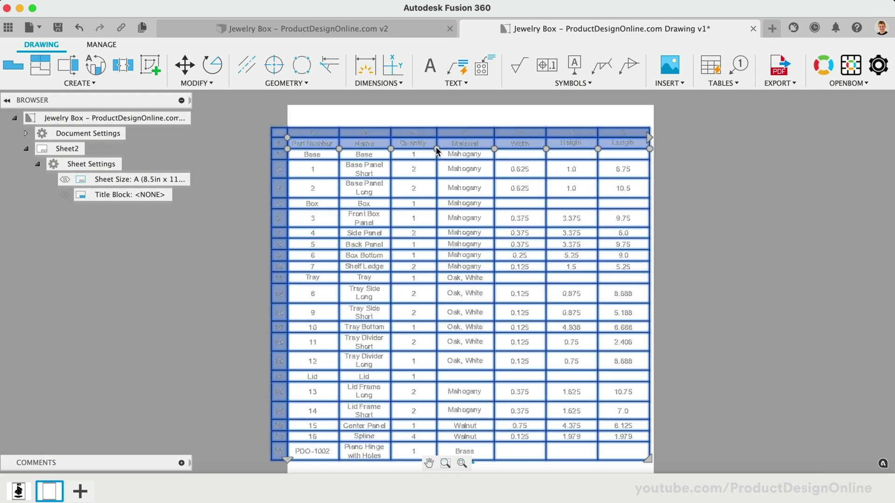
left_click(649, 138)
left_click(642, 138)
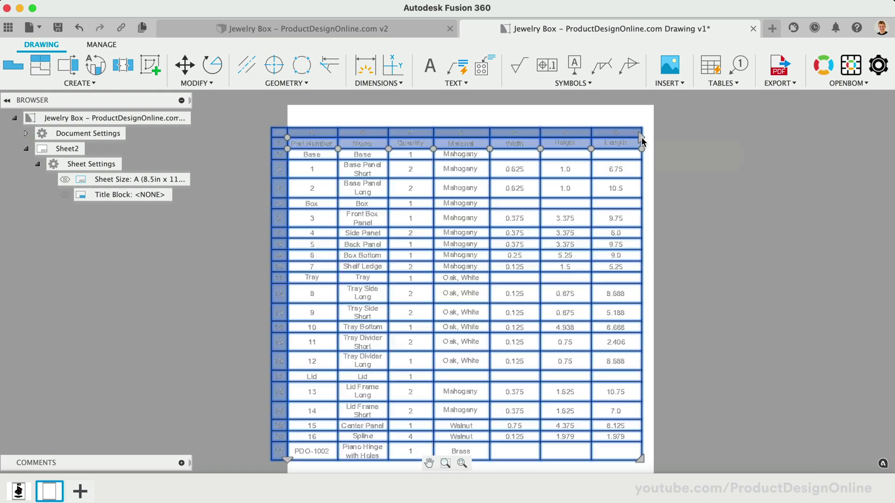
left_click(591, 142)
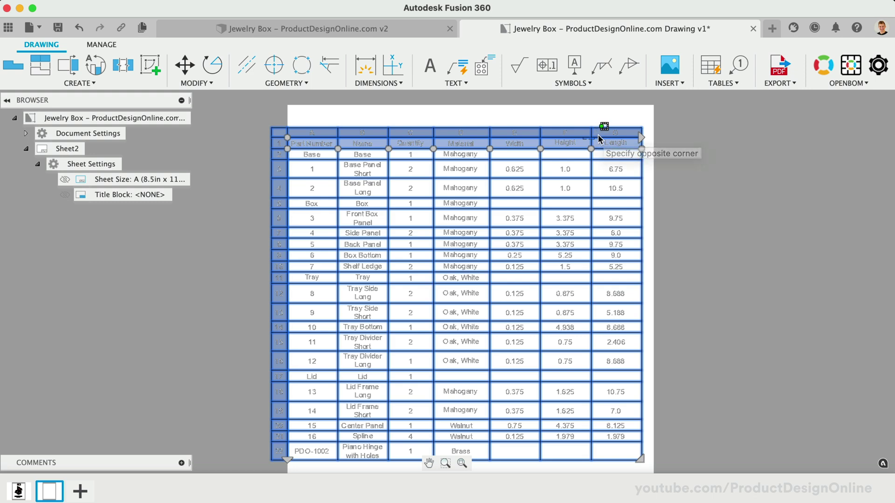
left_click(583, 107)
key("Escape")
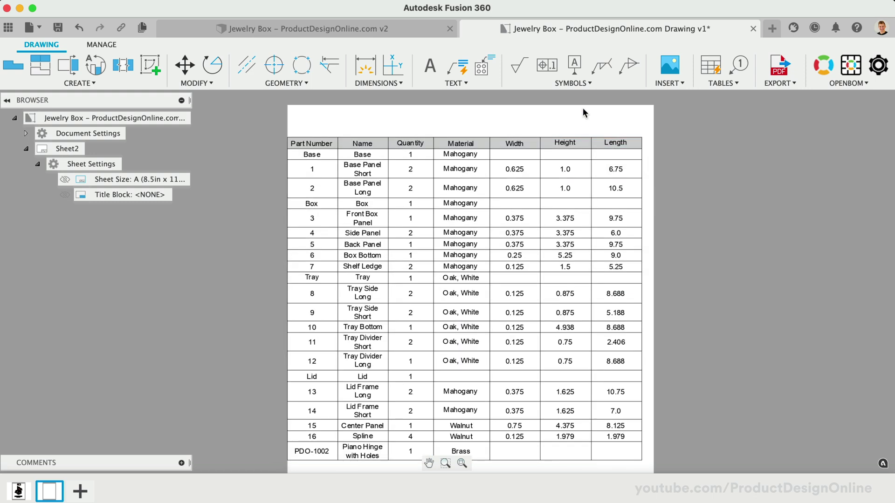
double_click(294, 164)
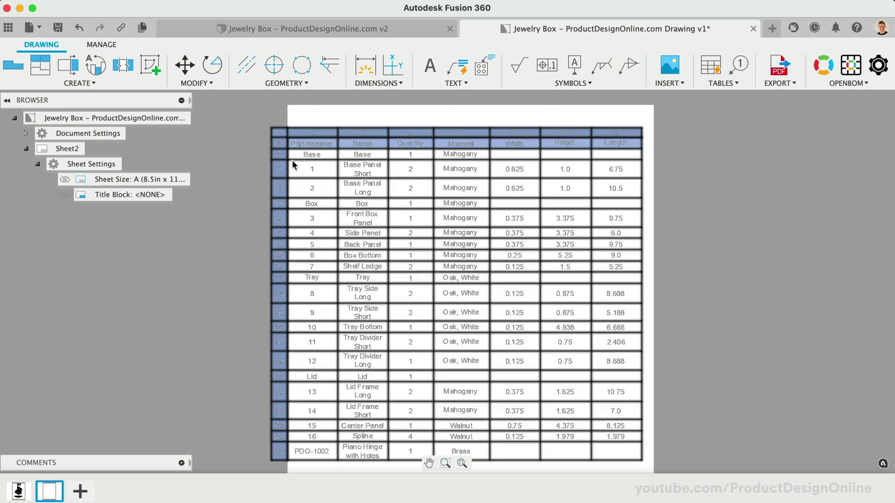
left_click(247, 160)
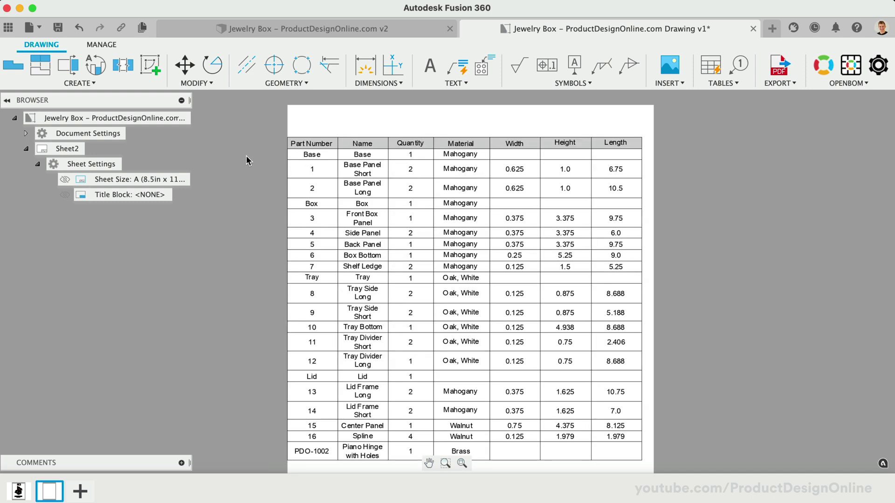
double_click(352, 140)
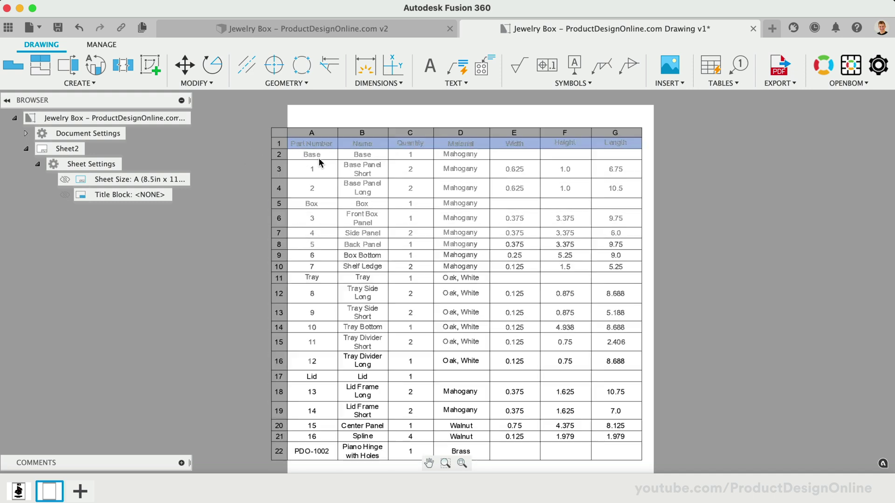
Step: In Unit and Value Display preferences, choose Fractional foot and inch format, then Apply and OK
left_click(241, 188)
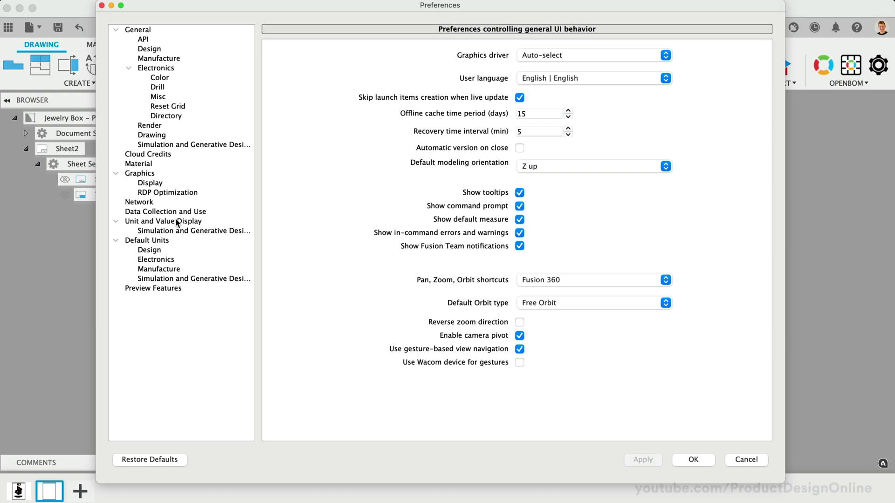
left_click(177, 222)
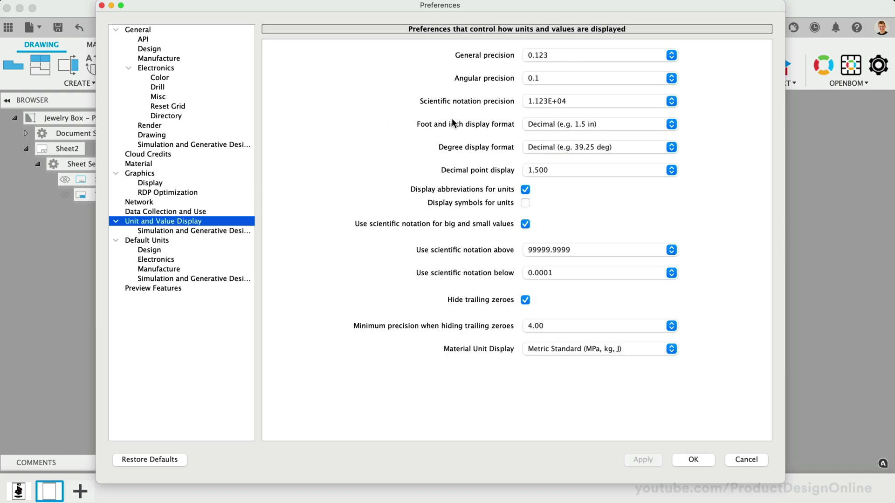
left_click(541, 124)
left_click(542, 132)
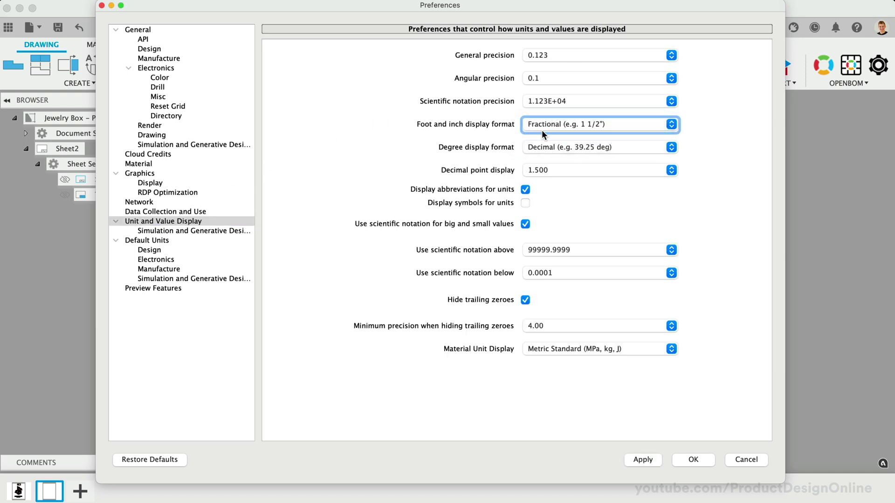
left_click(635, 459)
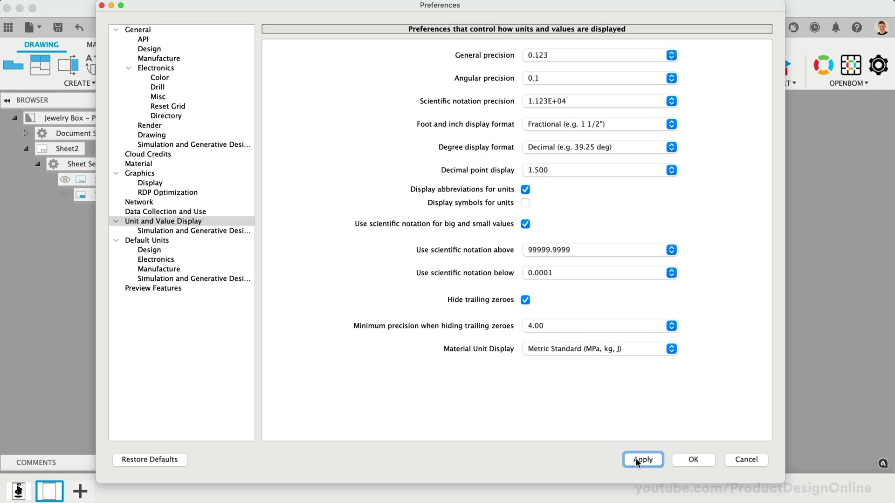
left_click(678, 461)
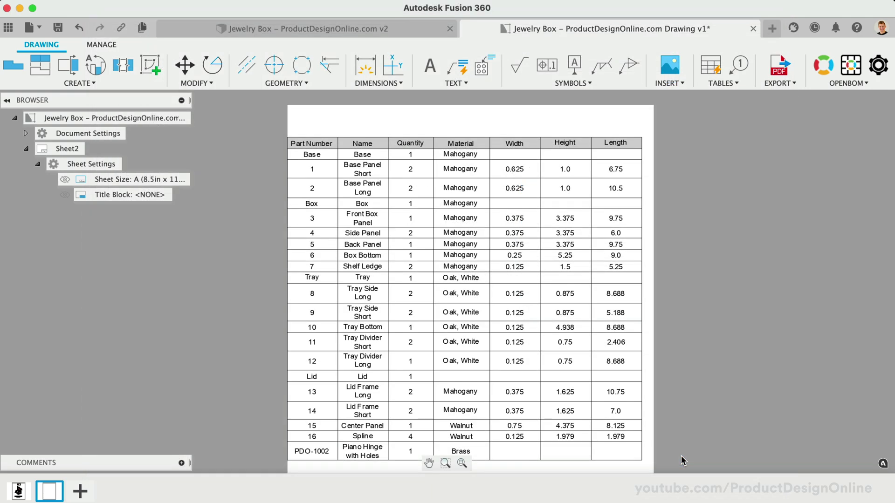
Step: Regenerate the OpenBOM part list in the 3D design, then collapse the BOM panel
left_click(356, 26)
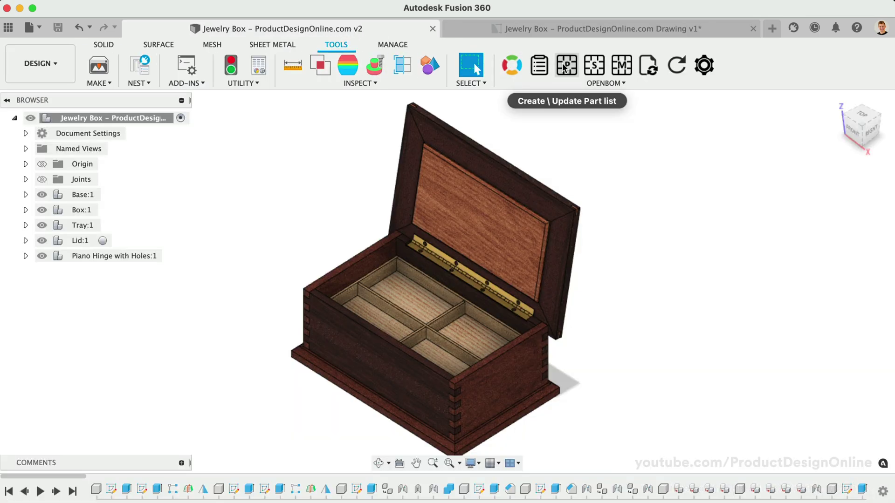
left_click(566, 67)
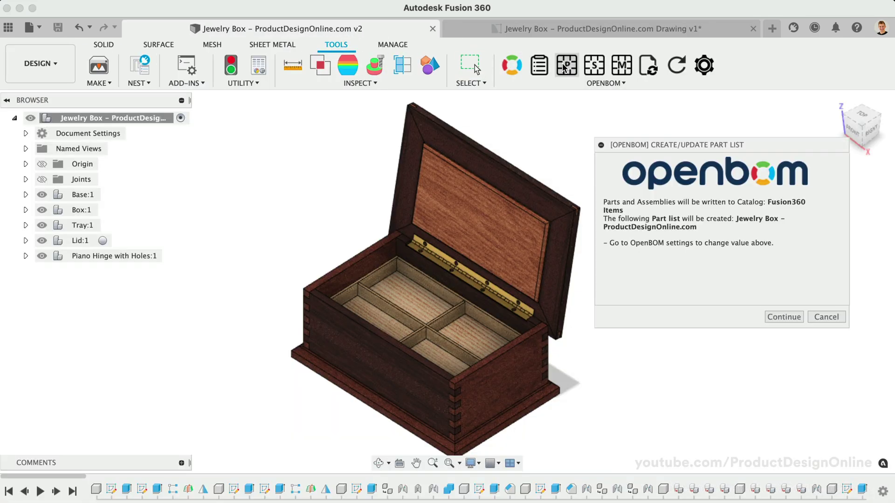
left_click(777, 315)
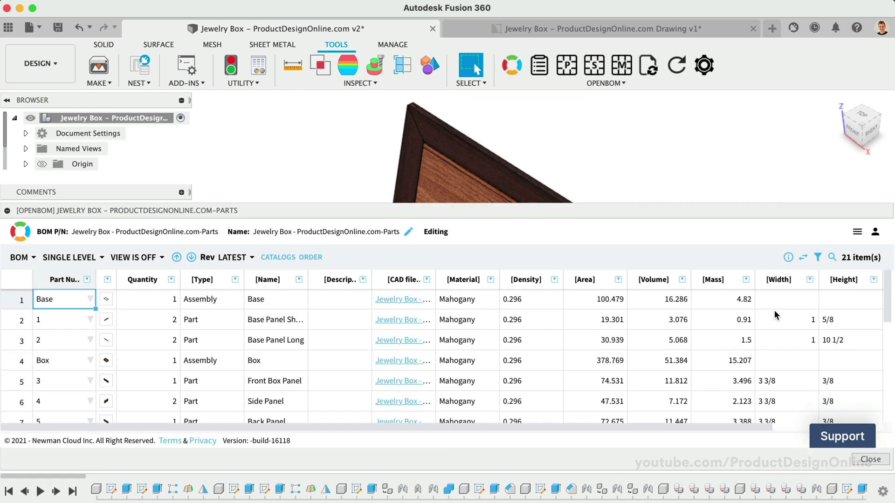
scroll(774, 310, "right", 5)
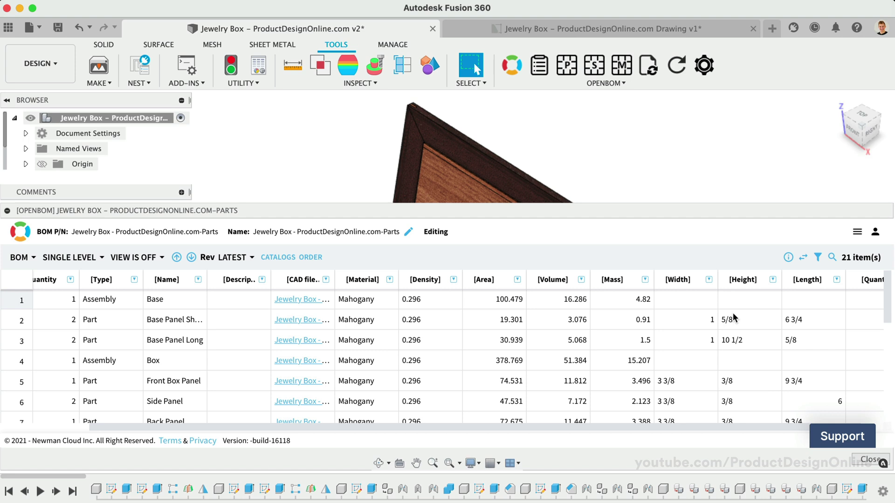
left_click(7, 211)
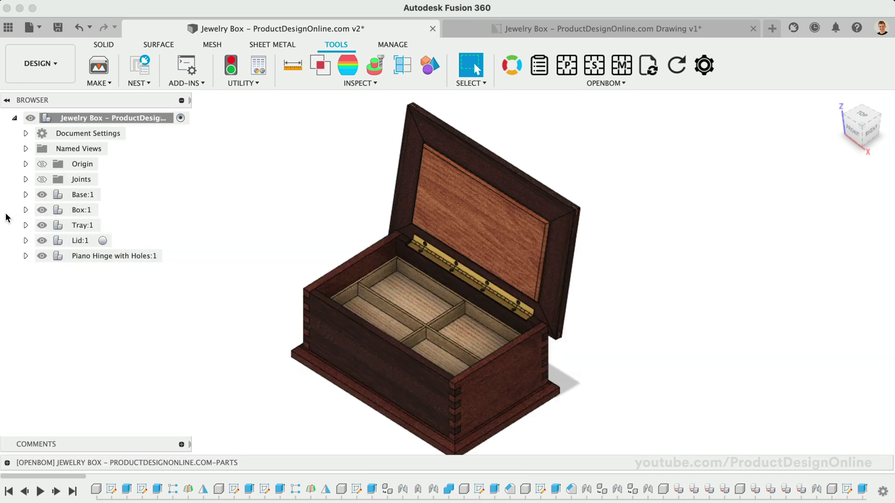
Step: Close the lid, then show and edit Spline:1's Spline Contour sketch and collapse Lid
left_click_drag(455, 186, 345, 369)
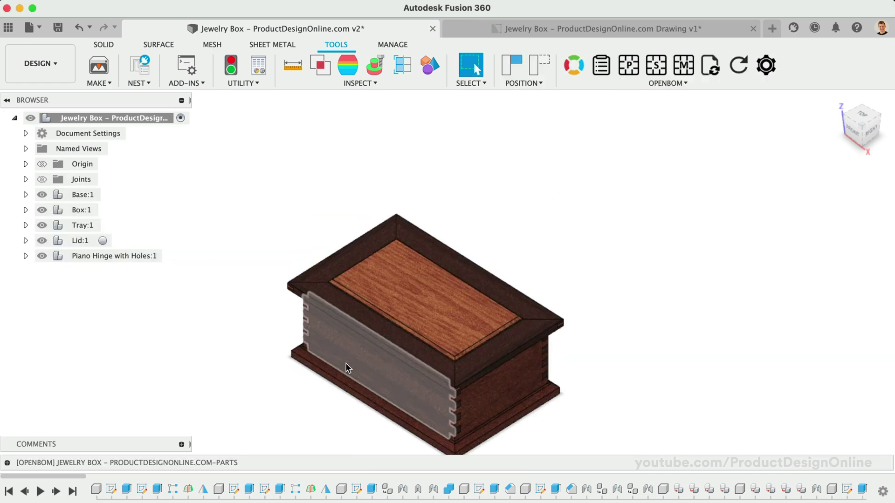
scroll(356, 368, "up", 5)
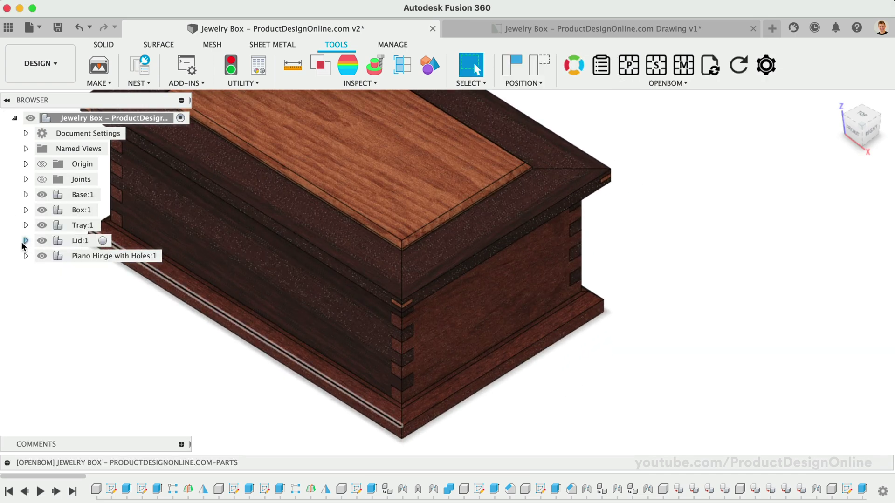
left_click(25, 241)
left_click(92, 367)
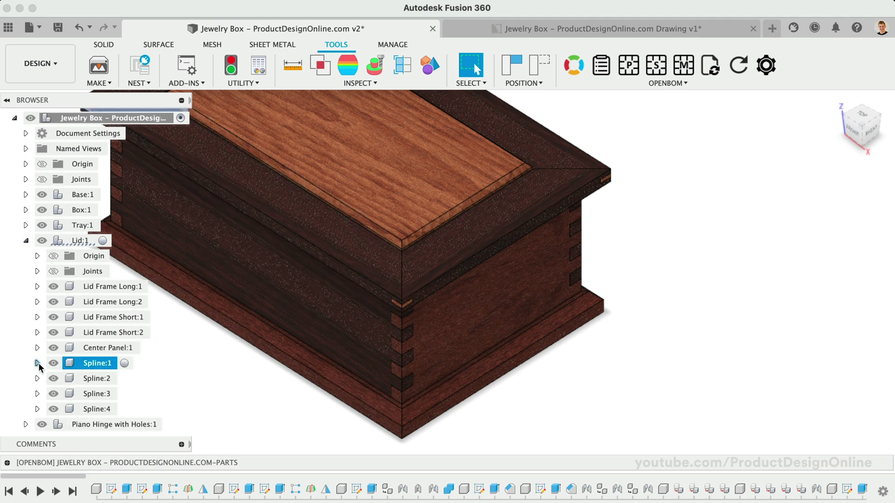
left_click(38, 363)
left_click(48, 363)
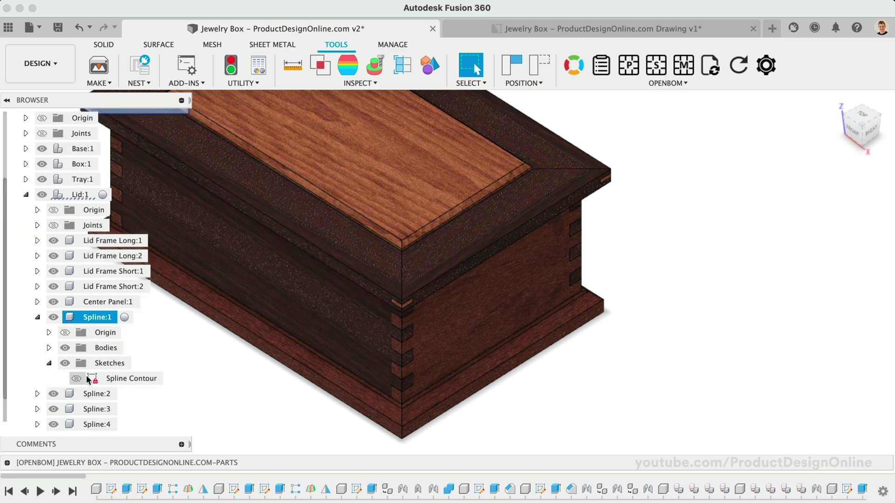
left_click(76, 379)
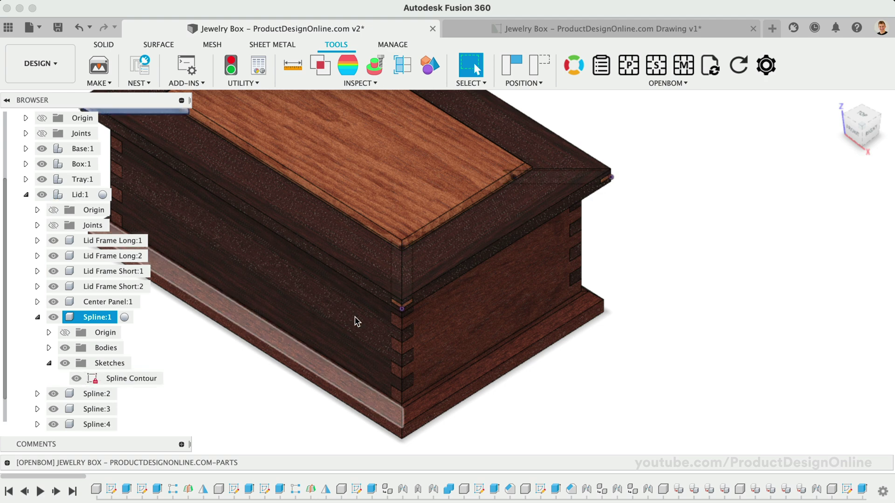
left_click(118, 379)
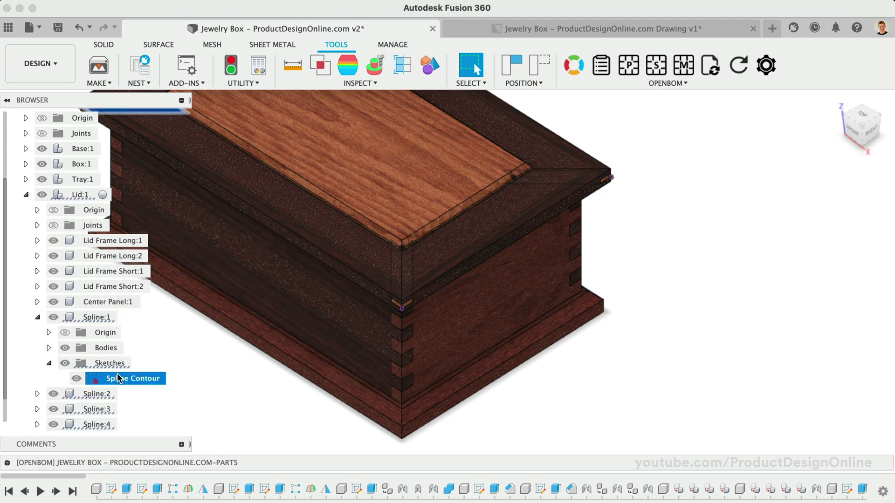
double_click(118, 379)
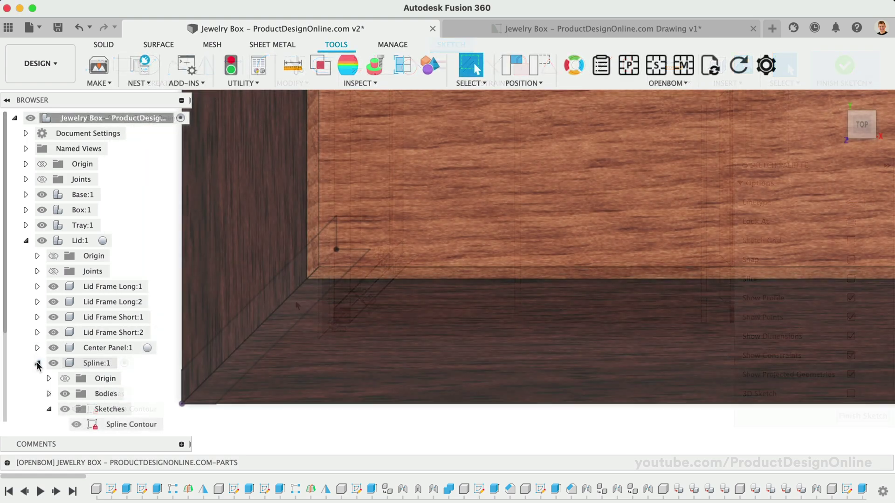
left_click(37, 363)
left_click(26, 241)
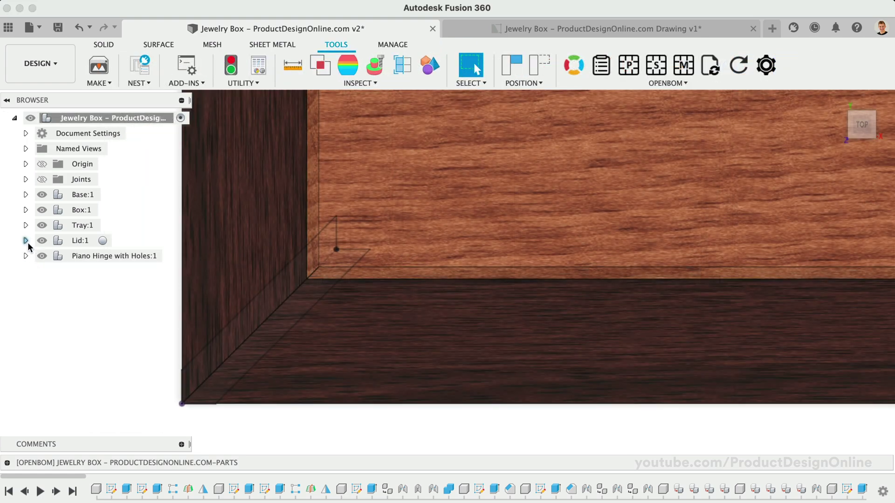
Step: Sort the OpenBOM by Type, delete the Base, Box, Tray and Lid assembly rows, and return to Drawing v1
left_click(7, 463)
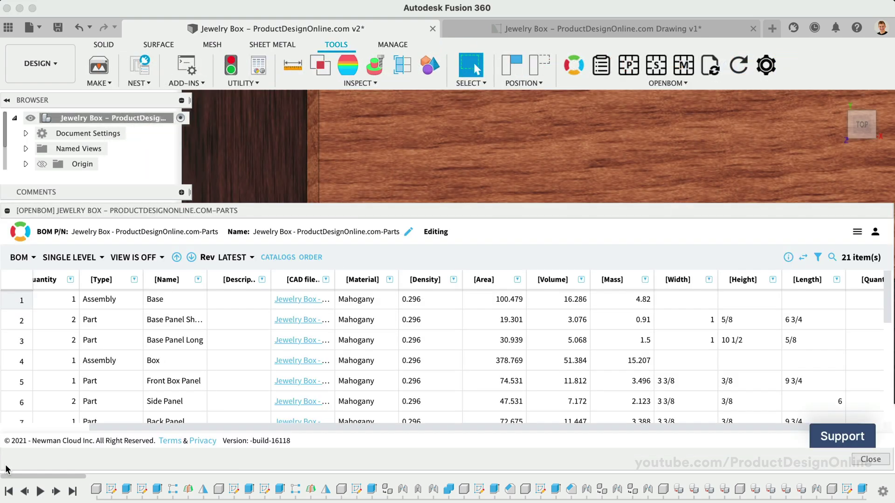
left_click(101, 279)
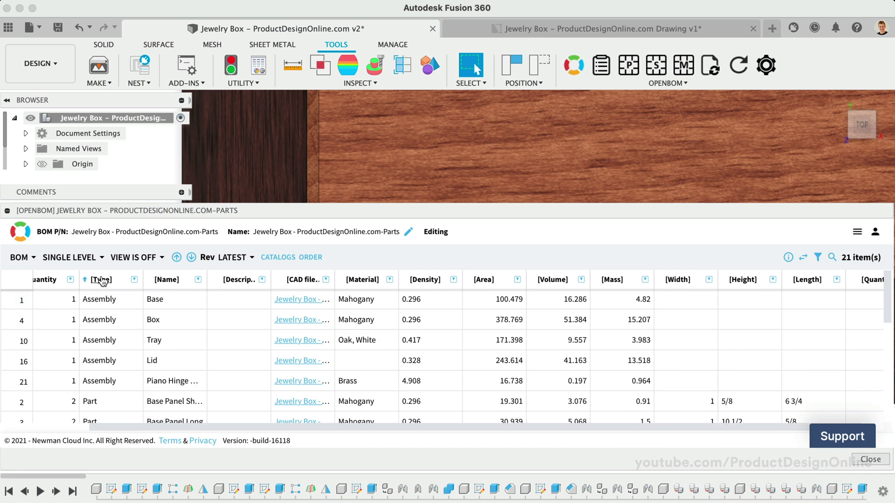
left_click(11, 306)
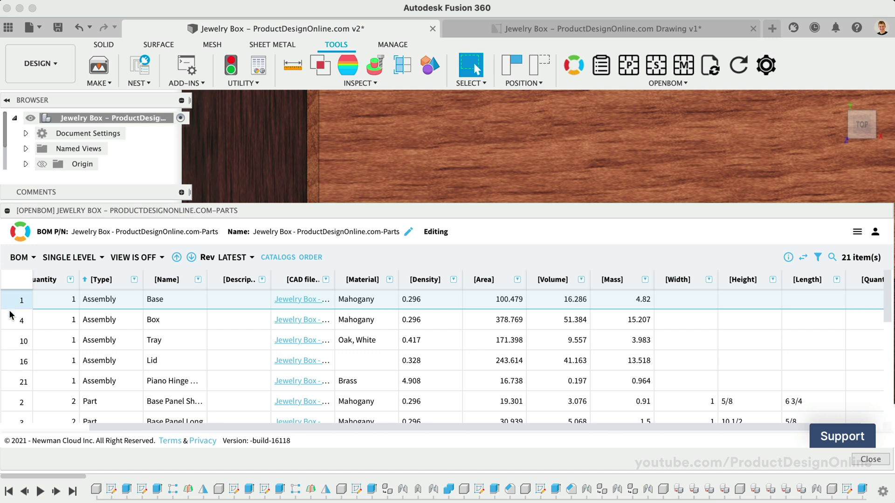
left_click(9, 361, "shift")
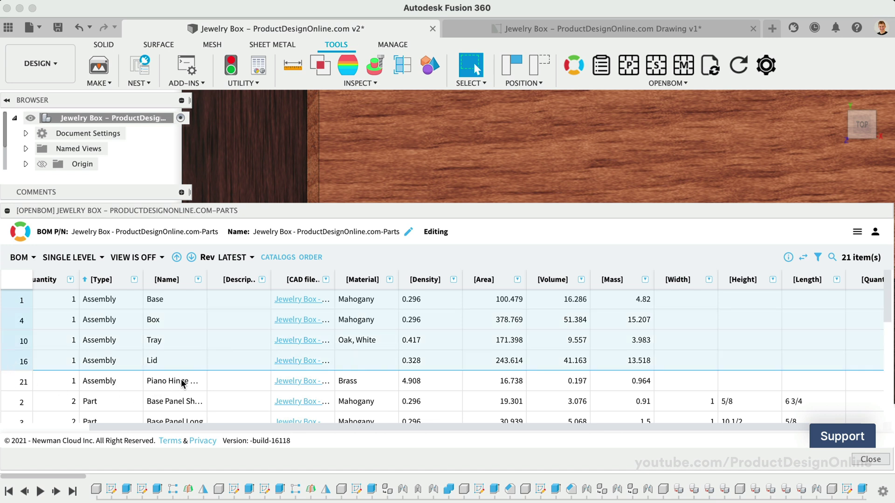
left_click(33, 257)
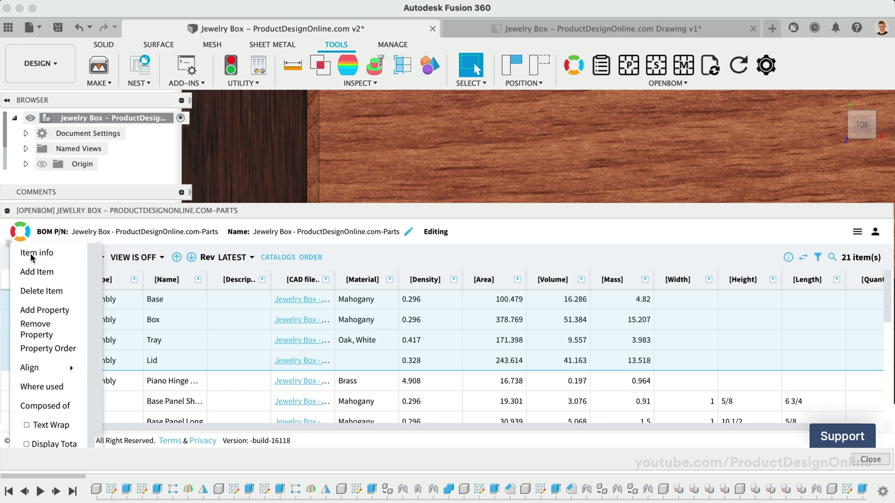
left_click(35, 291)
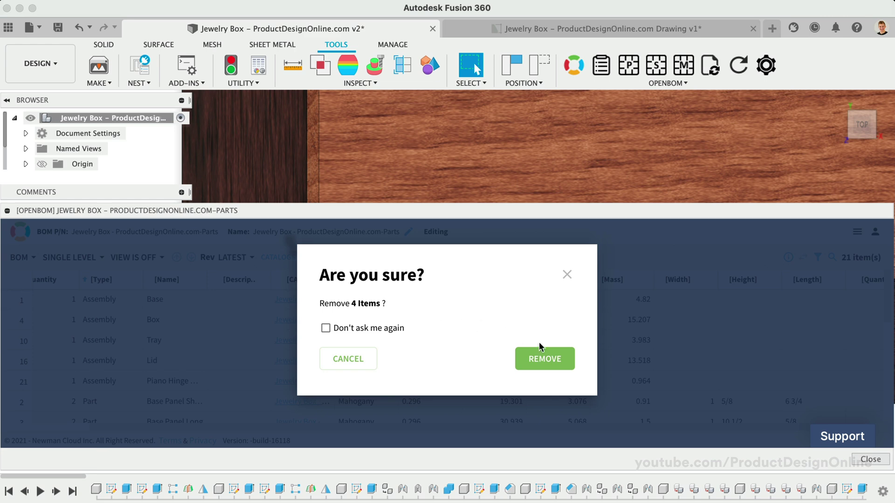
left_click(545, 359)
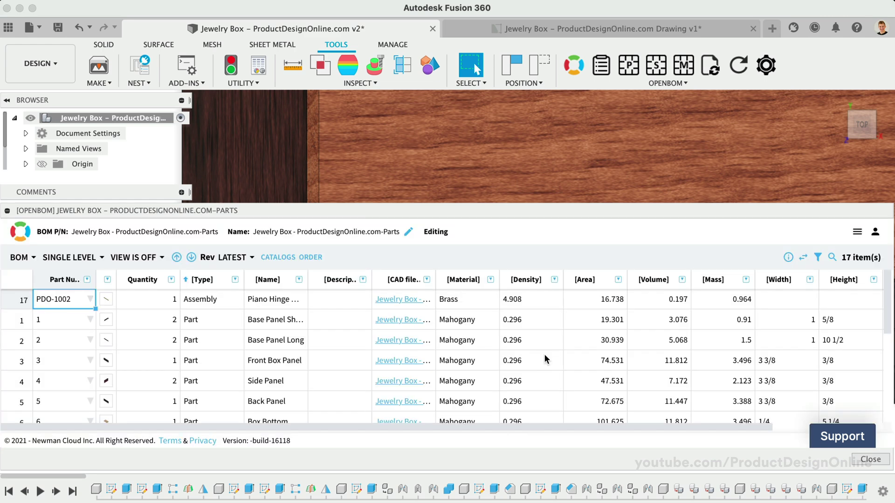
left_click(550, 30)
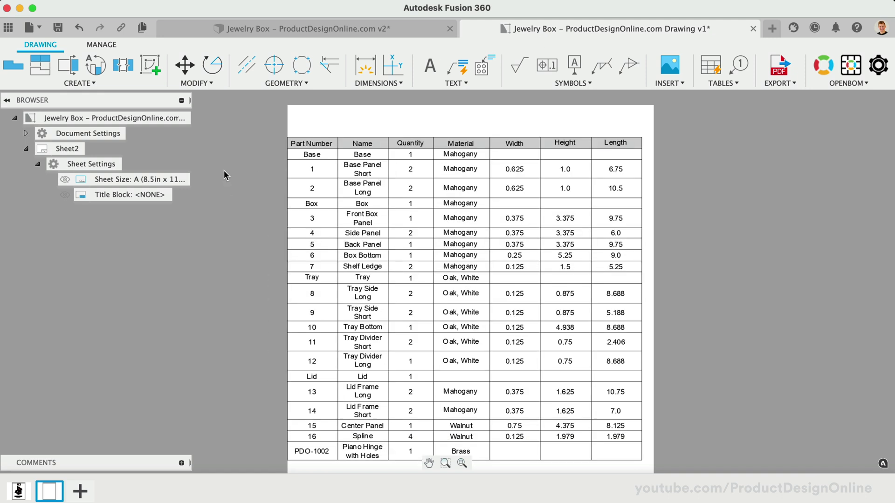
Step: Delete the old parts table on Sheet2, insert the updated 17-row OpenBOM table, and start moving it
double_click(328, 157)
key("Delete")
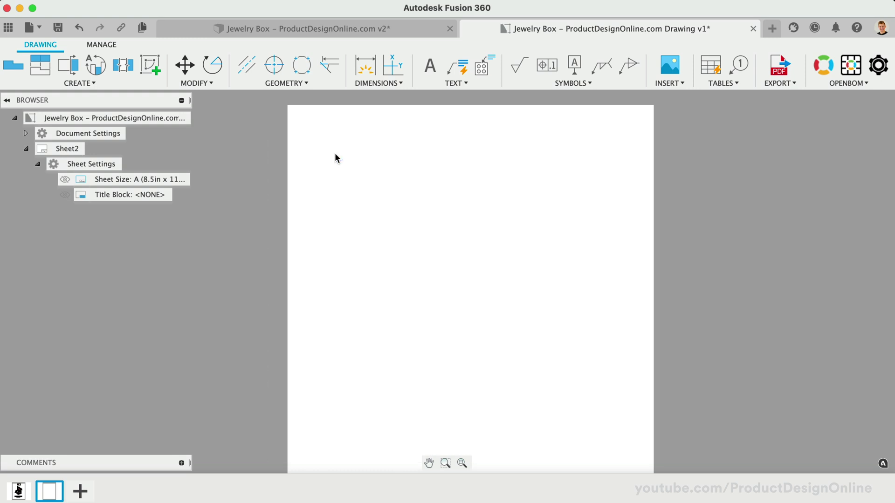
left_click(859, 69)
key("Return")
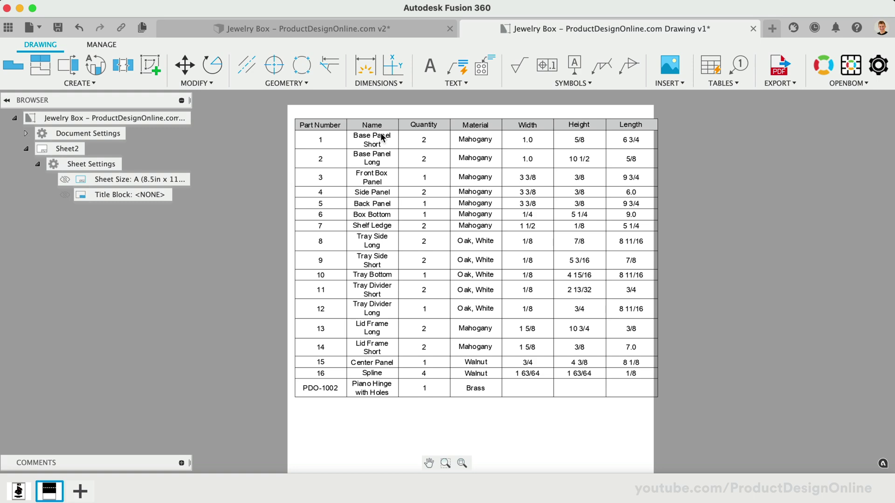
double_click(401, 127)
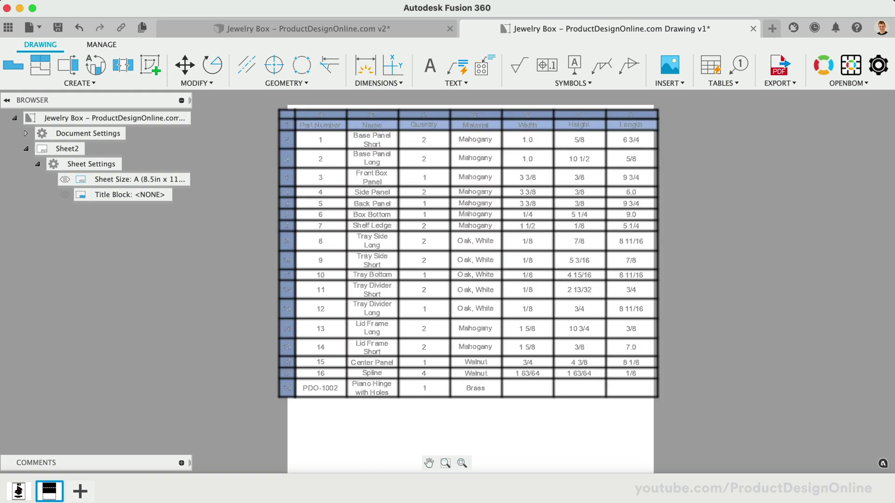
left_click(405, 140)
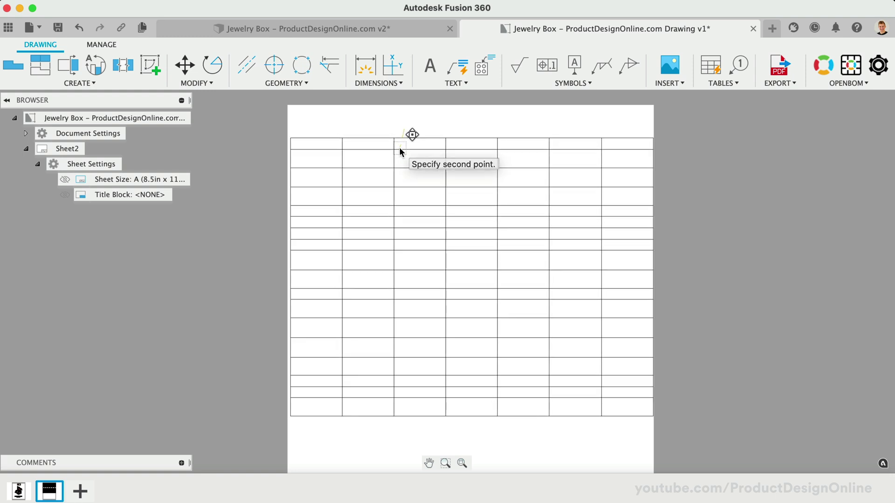
Step: Drop the table near the sheet top and shorten 'Piano Hinge with Holes' to 'Piano Hinge'
left_click(400, 150)
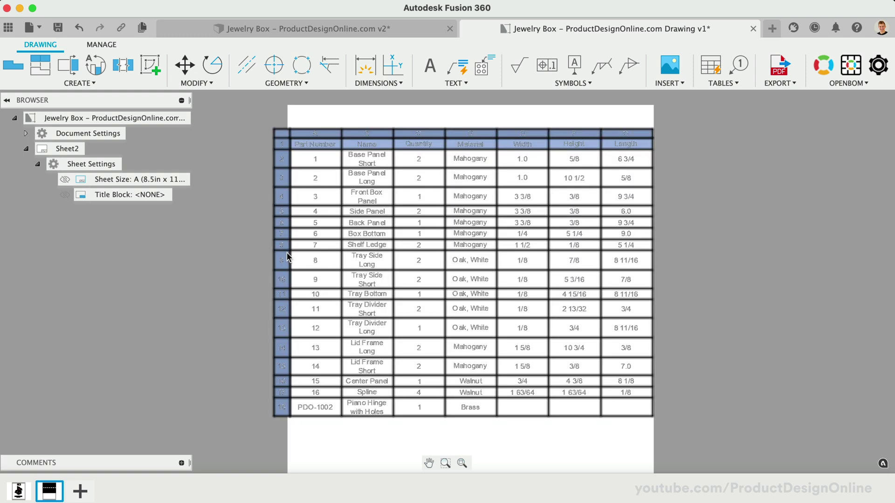
double_click(341, 412)
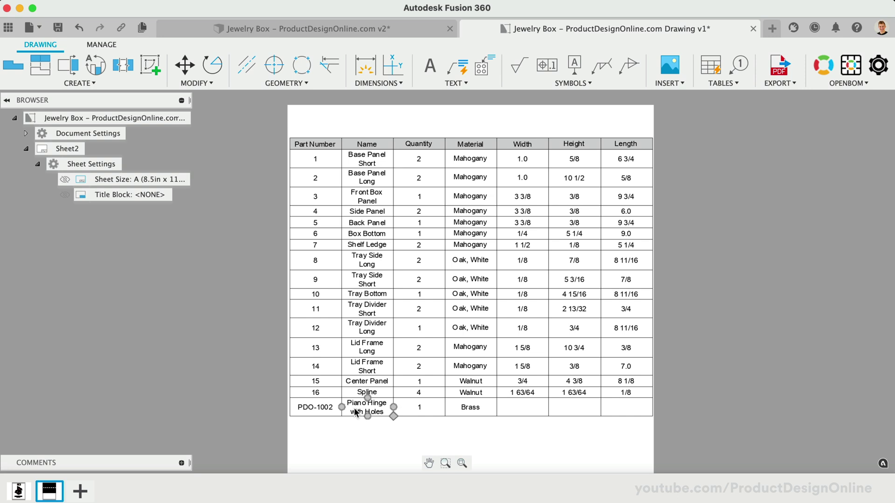
double_click(360, 409)
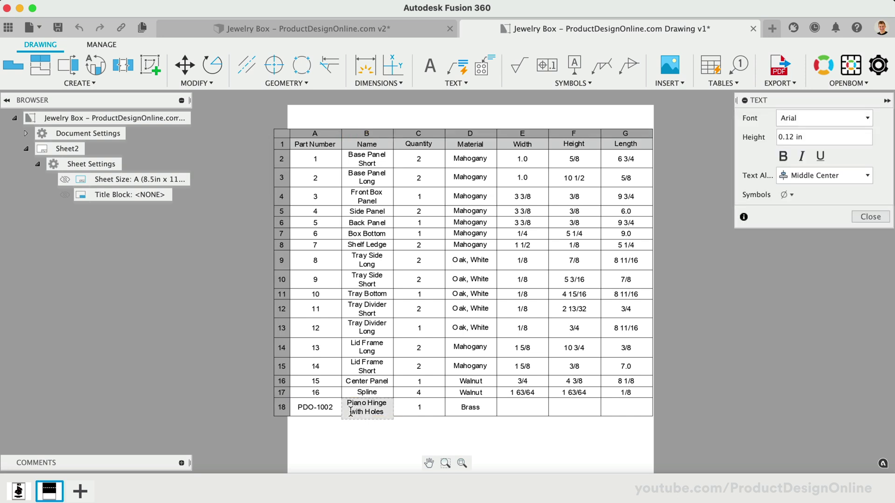
left_click_drag(351, 412, 378, 412)
key("BackSpace")
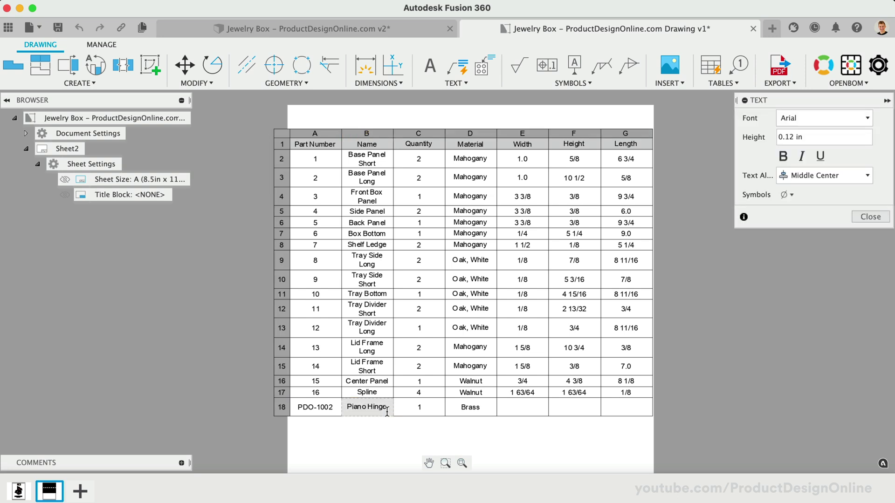
left_click(349, 447)
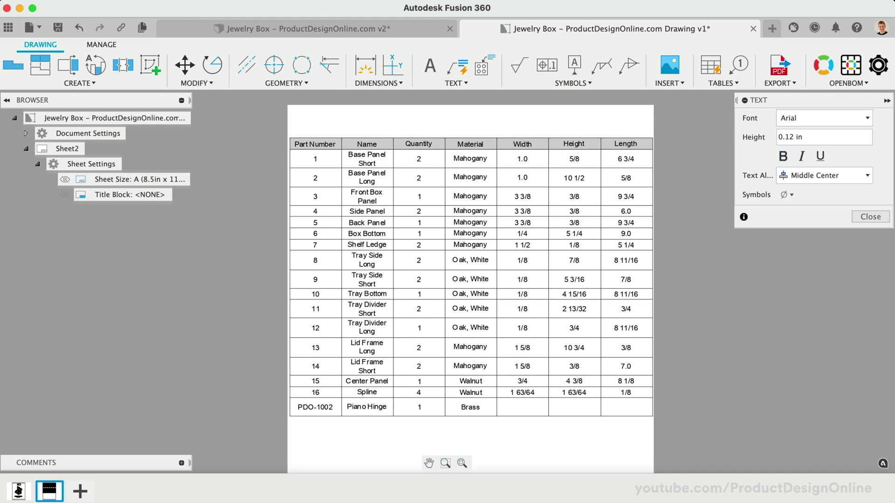
Step: Add a 'Parts List' text heading above the parts table
left_click(427, 66)
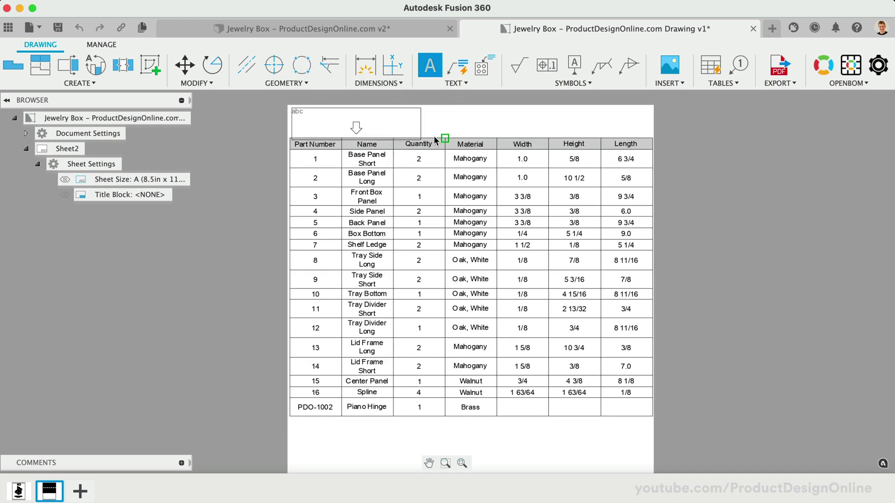
left_click(451, 138)
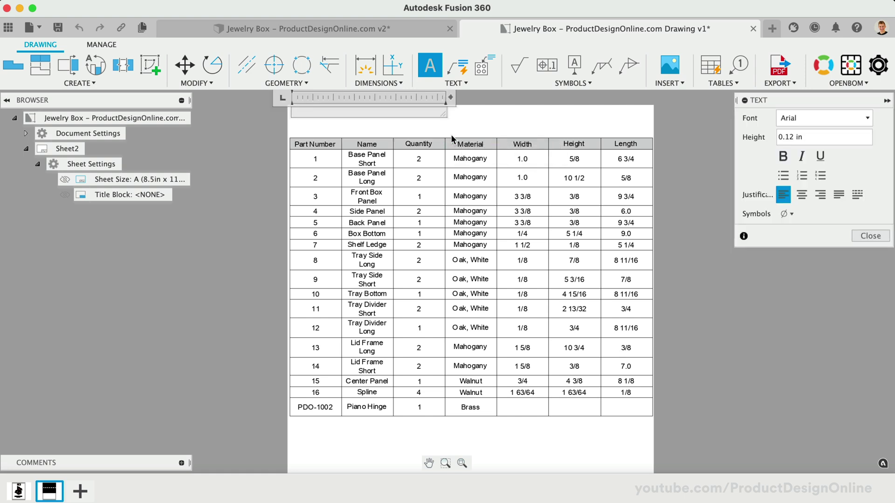
type("P")
type("arts List")
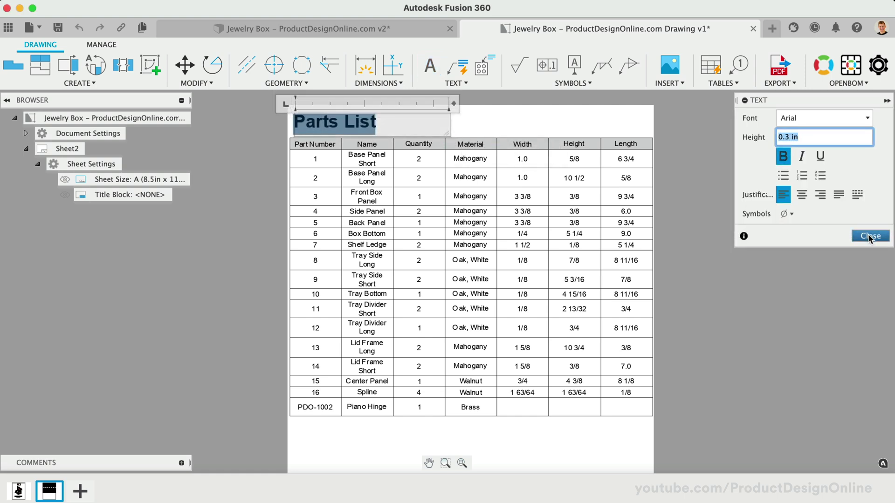
left_click(538, 97)
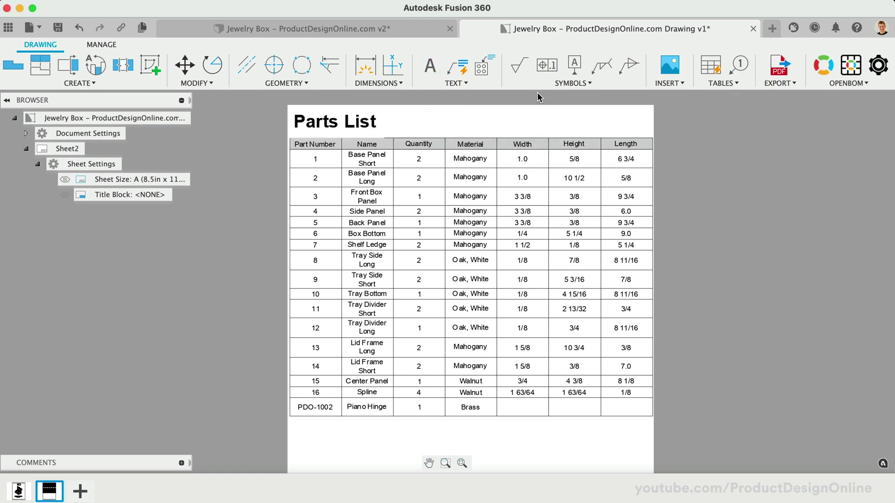
Step: Add Sheet3 with a front base view and an isometric projected view of the jewelry box
left_click(81, 491)
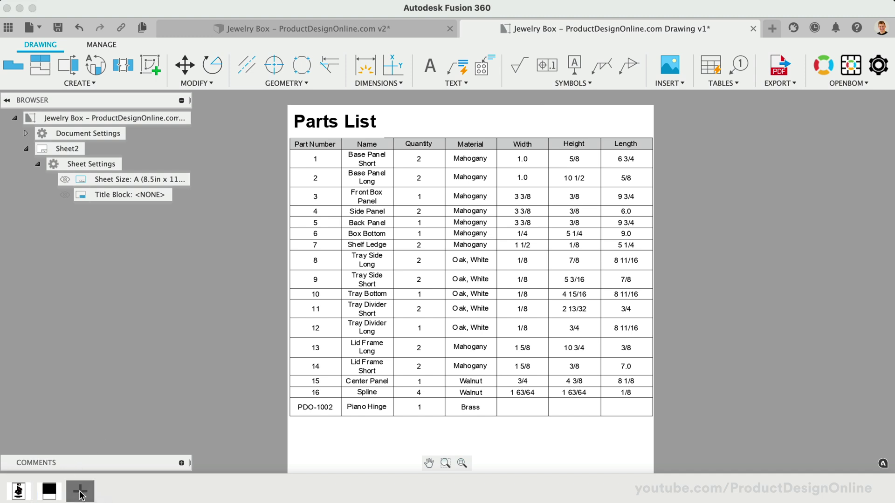
left_click(14, 74)
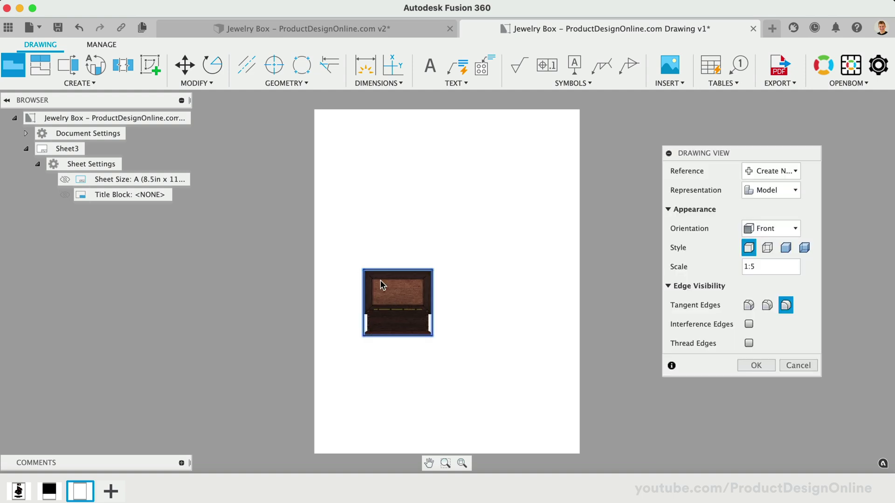
left_click(382, 286)
left_click(756, 365)
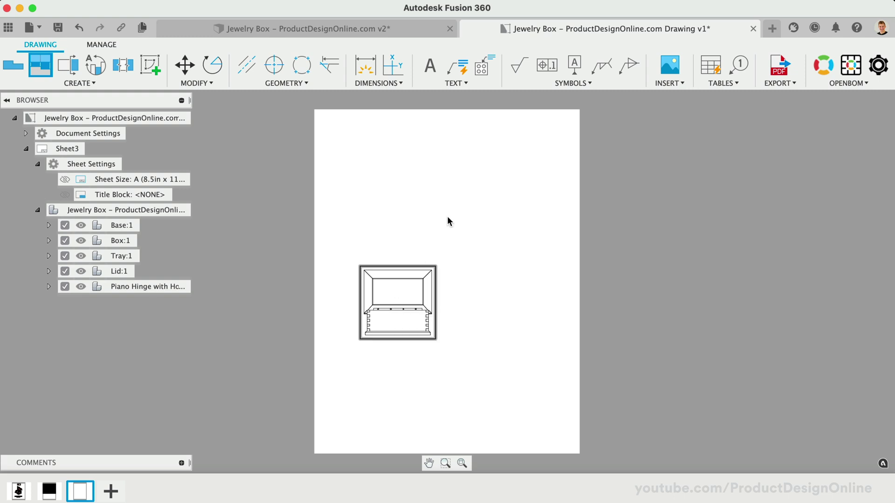
left_click(478, 199)
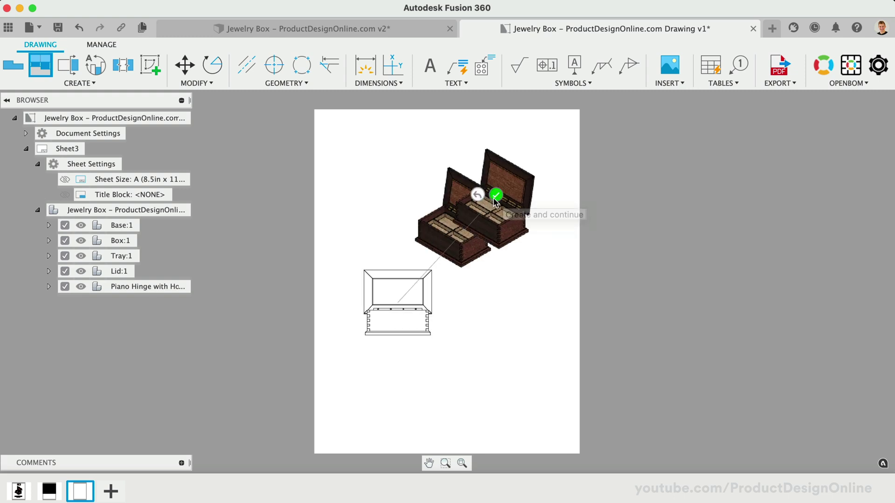
left_click(496, 198)
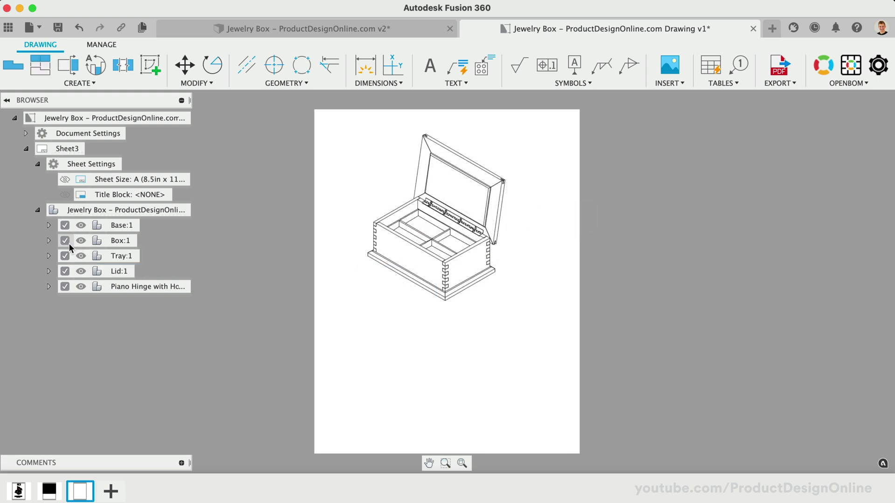
Step: Hide the Box, Tray, Lid and Piano Hinge so only the Base shows
left_click(64, 241)
left_click(64, 256)
left_click(65, 272)
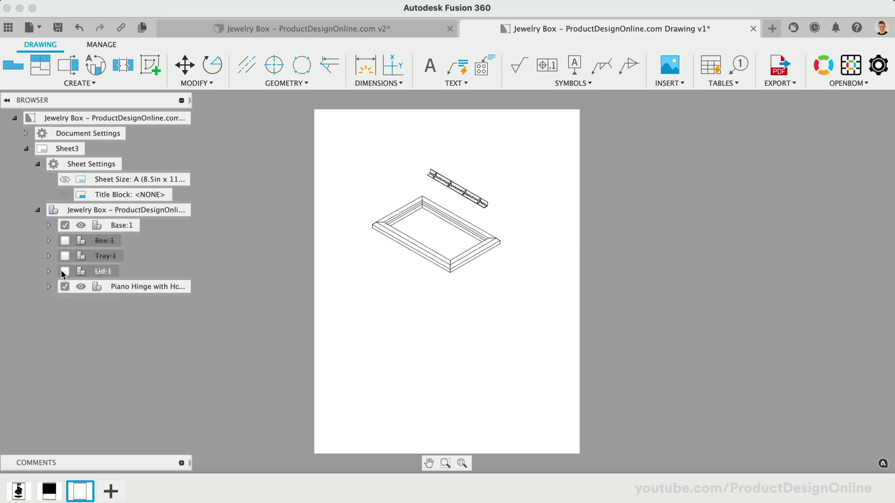
left_click(65, 286)
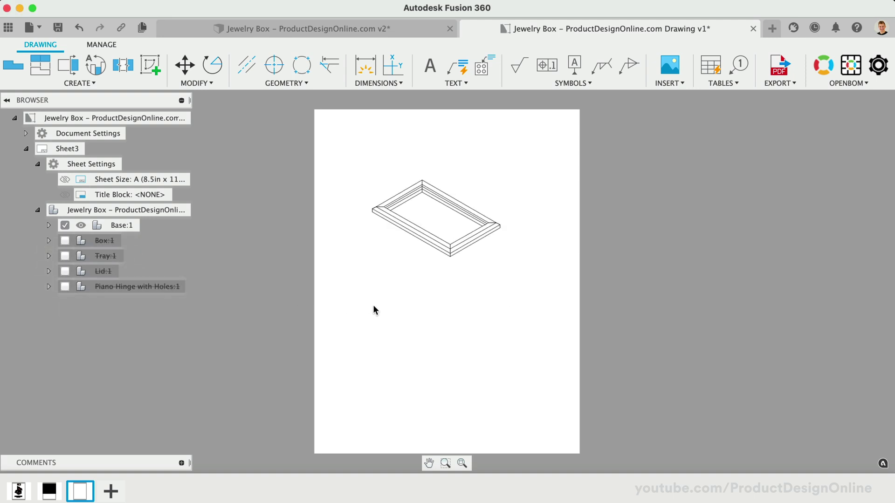
scroll(413, 239, "up", 5)
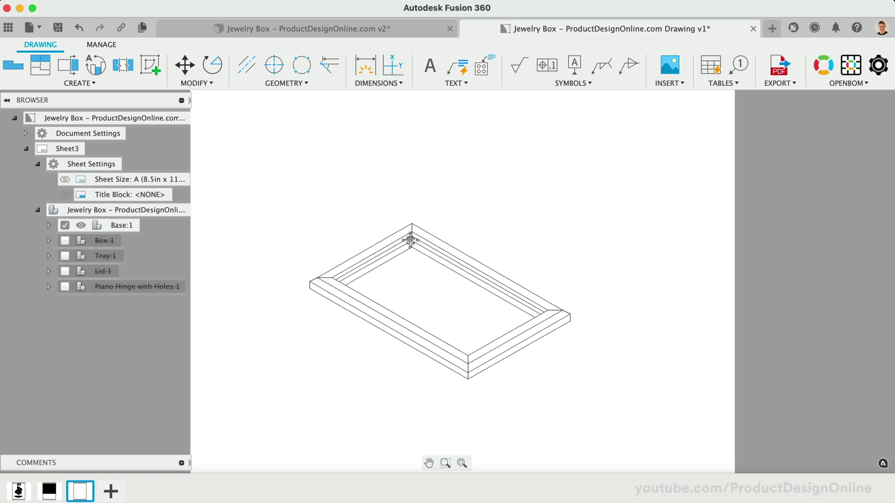
Step: Add bold leader note '1' pointing to the base's front edge
left_click(457, 67)
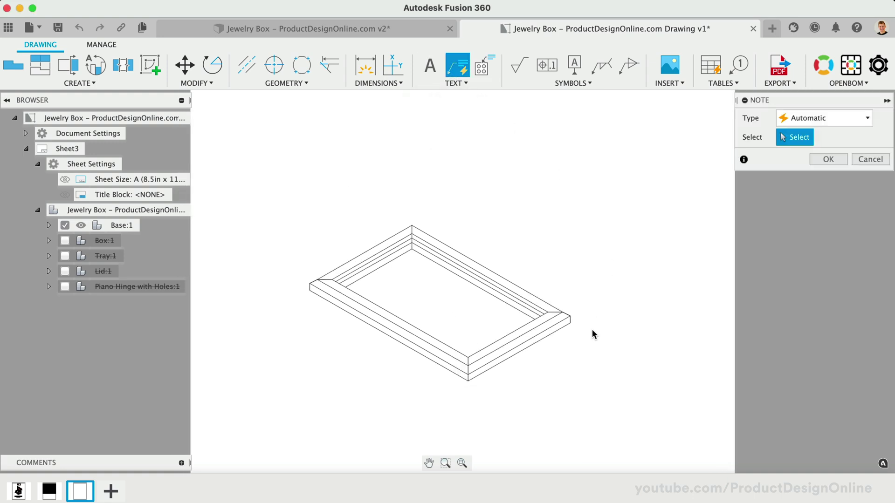
left_click(552, 341)
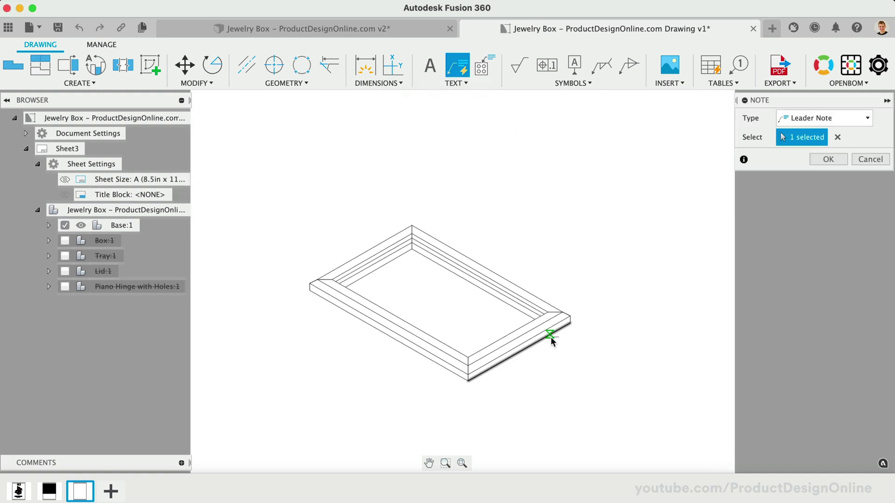
left_click(632, 350)
type("1")
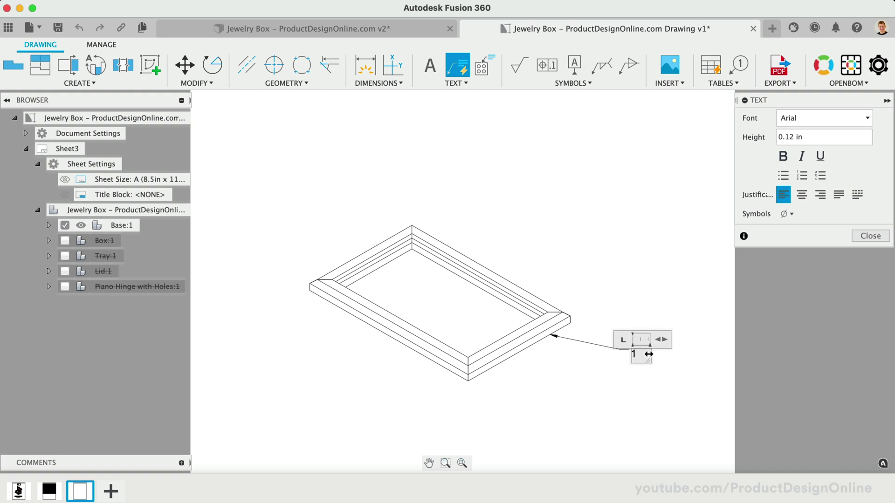
left_click_drag(640, 355, 627, 357)
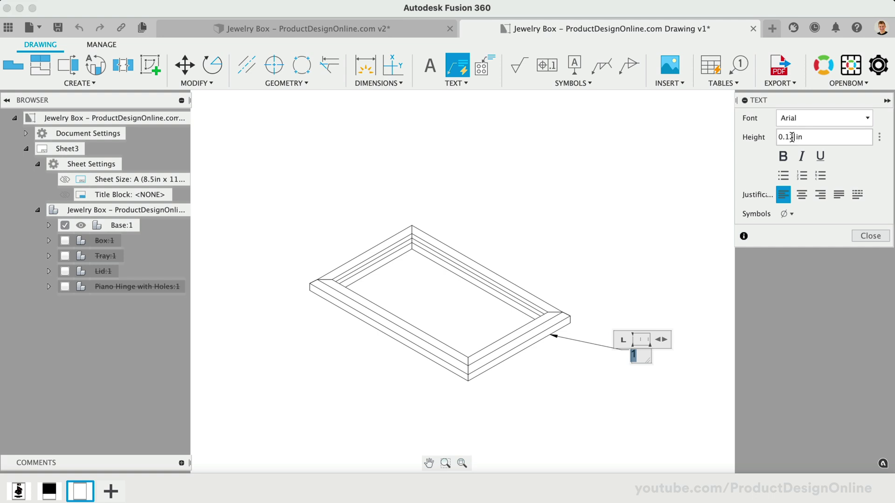
left_click(783, 156)
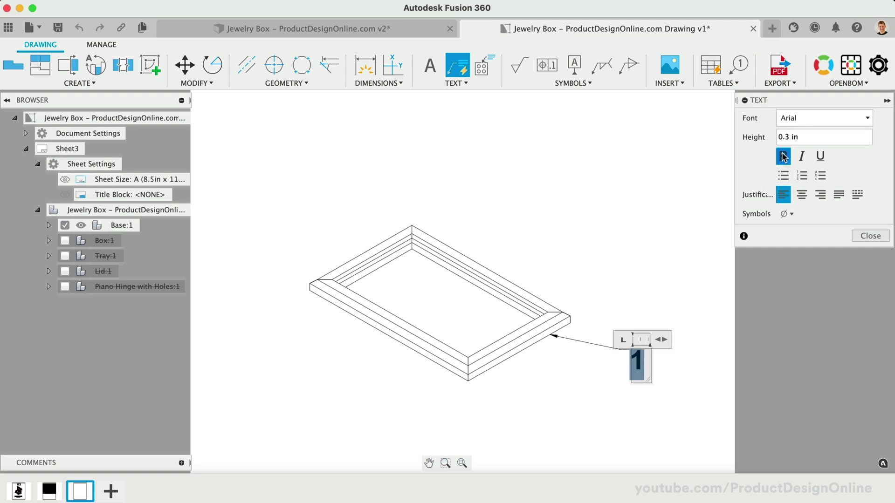
left_click(623, 191)
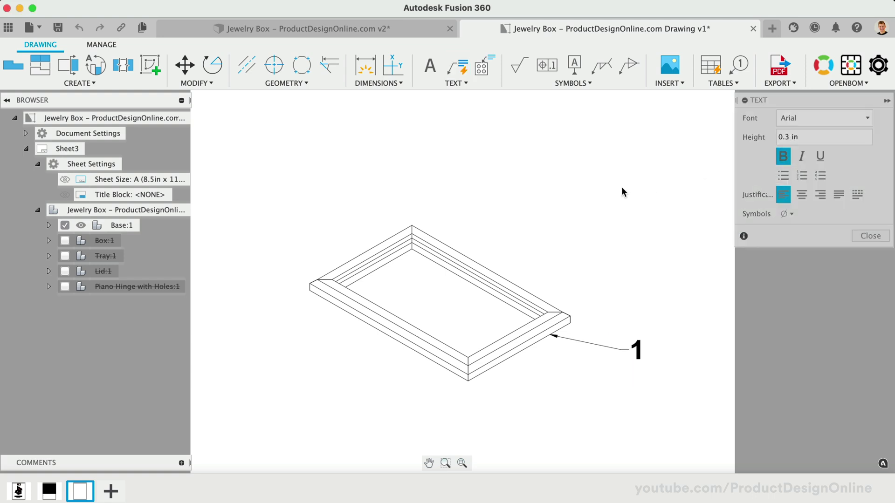
Step: Add leader note '2' on the base's back edge, then fit the whole sheet in view
left_click(482, 264)
left_click(535, 212)
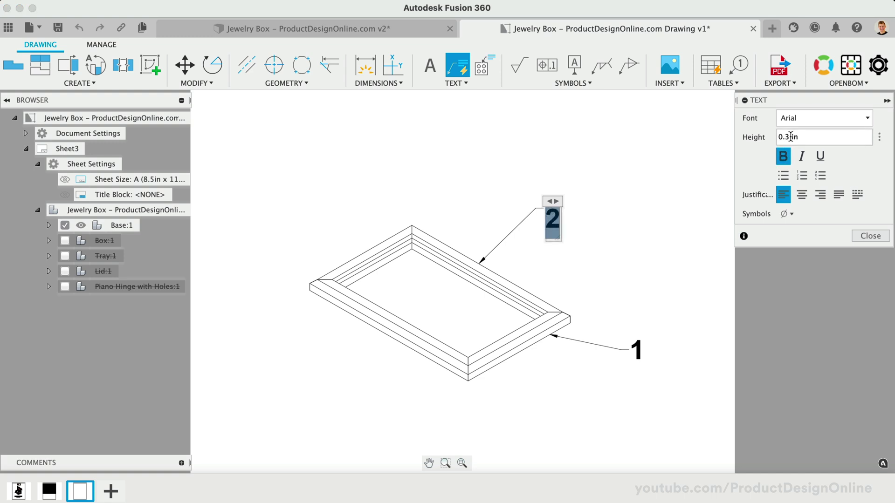
key("Escape")
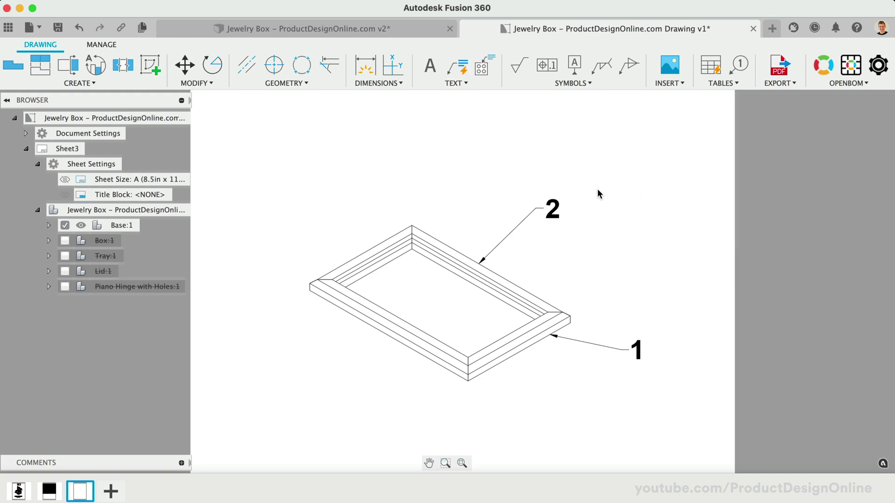
key("F6")
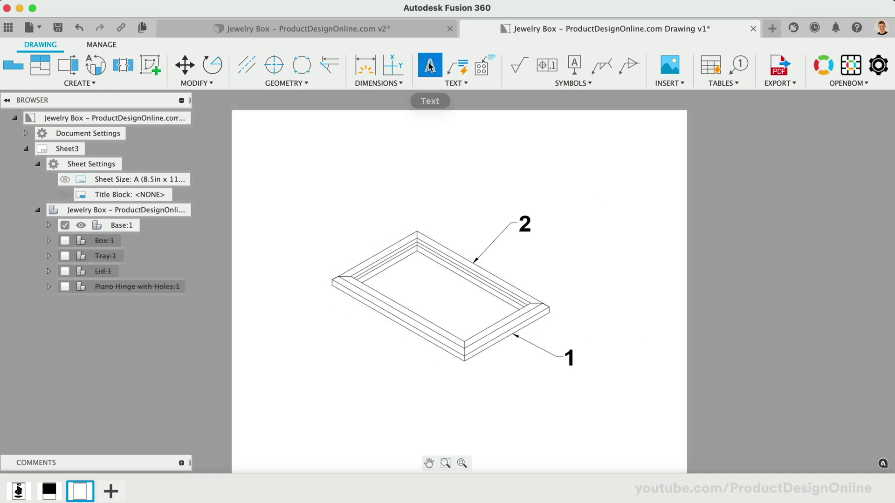
Step: Begin a text area on Sheet3, then review Sheets 4, 5, 6 and back through the sheet tabs
left_click(430, 65)
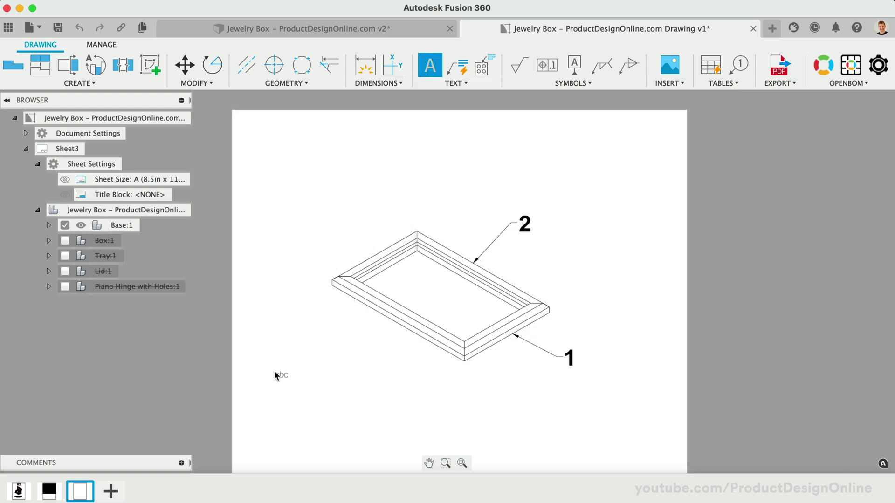
left_click(273, 377)
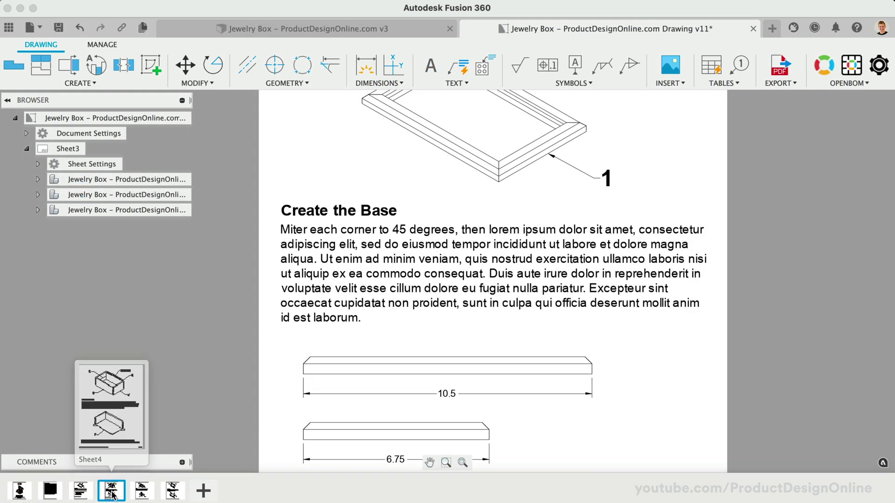
left_click(112, 492)
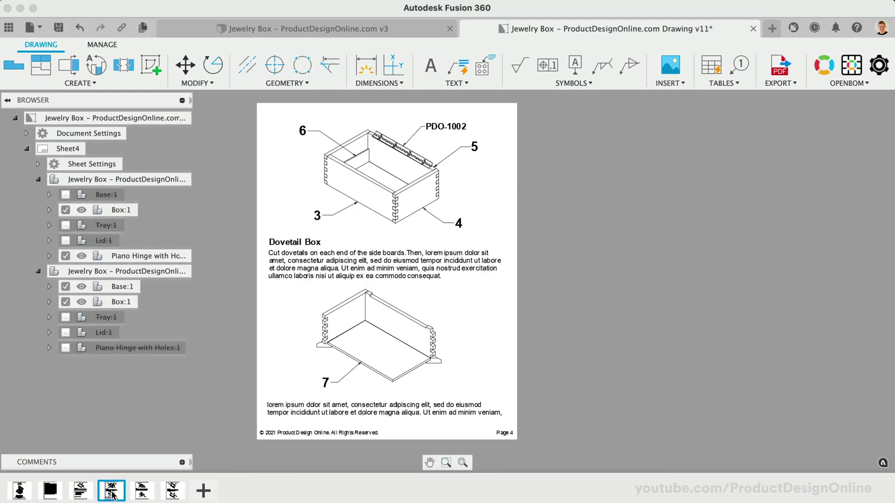
left_click(142, 491)
left_click(178, 491)
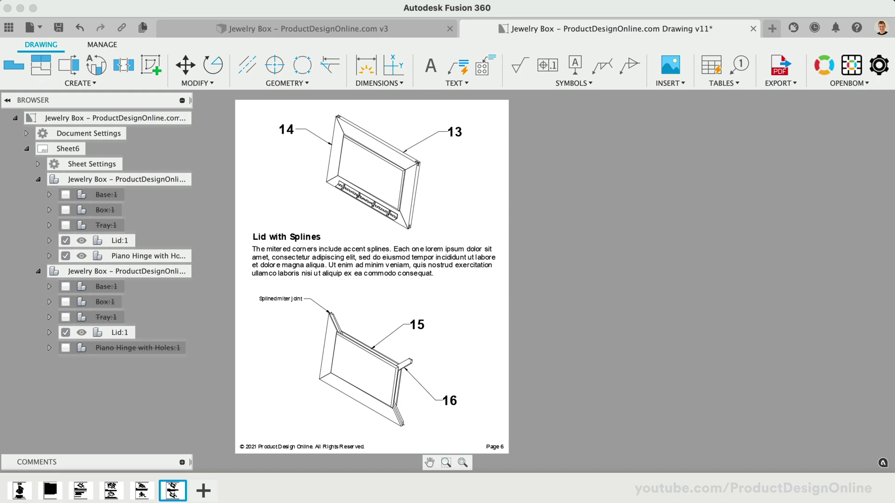
left_click(84, 494)
scroll(339, 373, "down", 5)
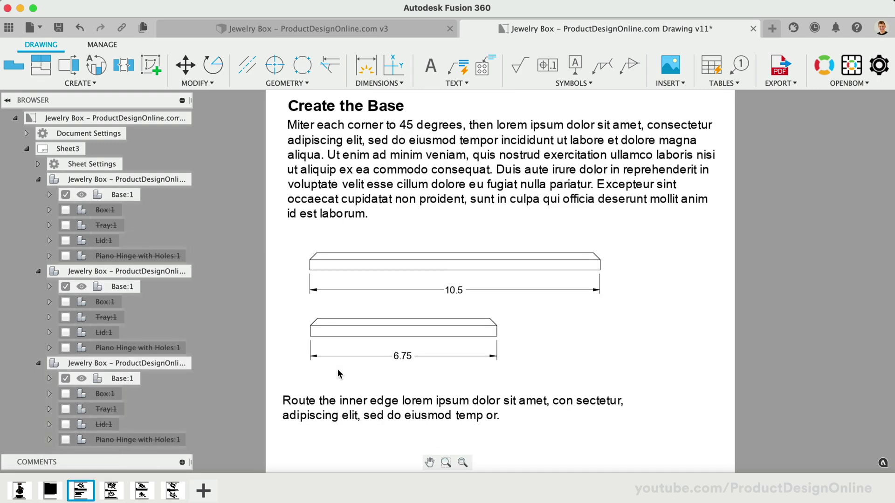
scroll(338, 372, "up", 3)
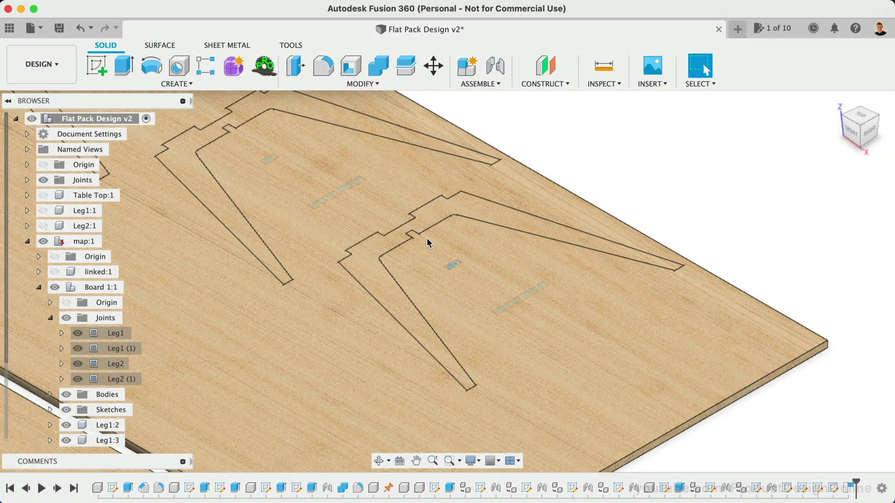
scroll(428, 243, "down", 4)
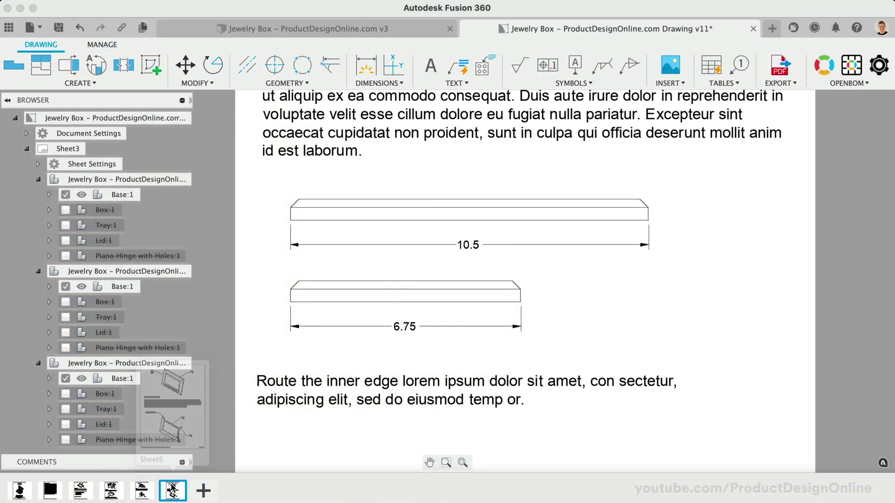
left_click(172, 489)
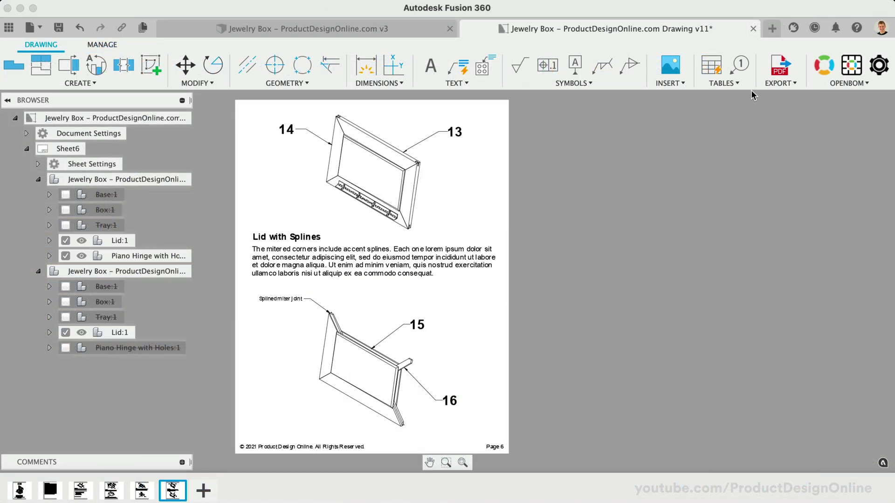
Step: Set up a PDF export of the drawing with Open PDF enabled
left_click(779, 83)
left_click(785, 93)
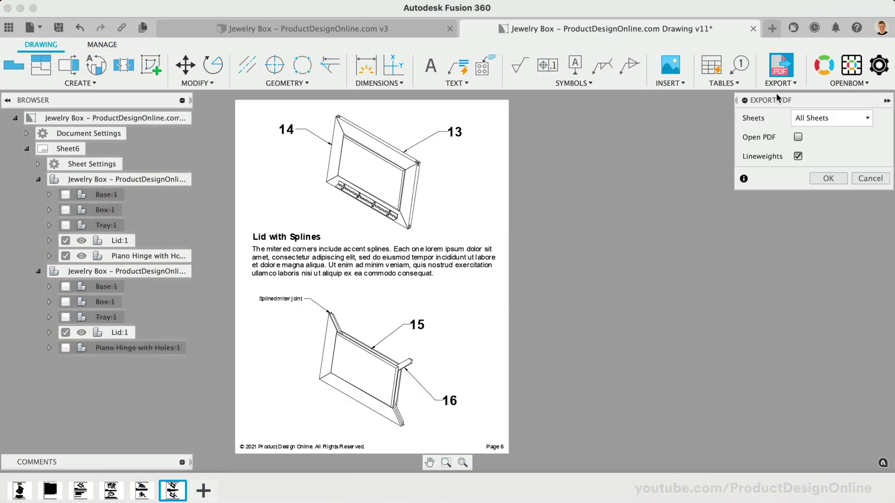
left_click(798, 137)
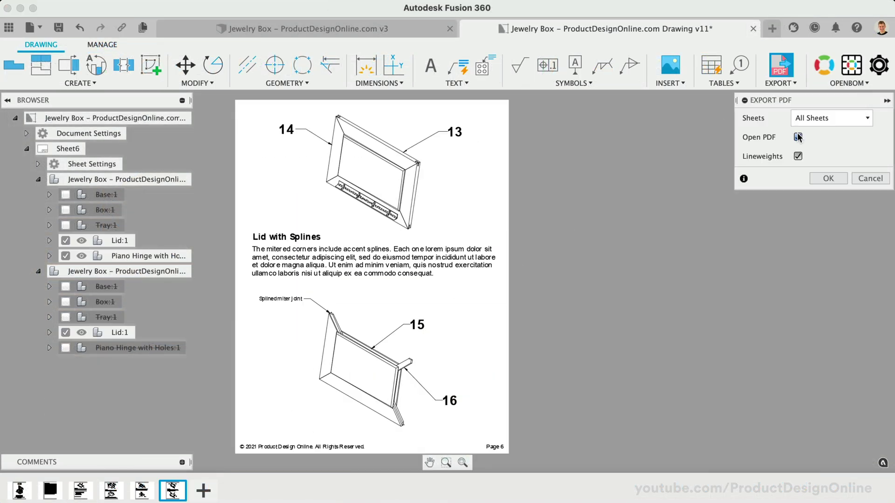
Step: Export all sheets to PDF and scroll the opened plans in Preview down to page 5 Tray
left_click(829, 179)
scroll(416, 402, "down", 15)
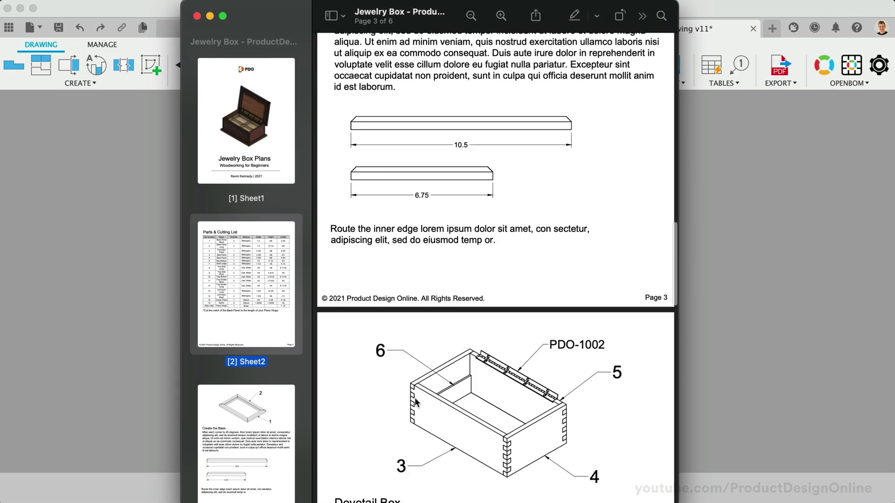
scroll(416, 402, "down", 20)
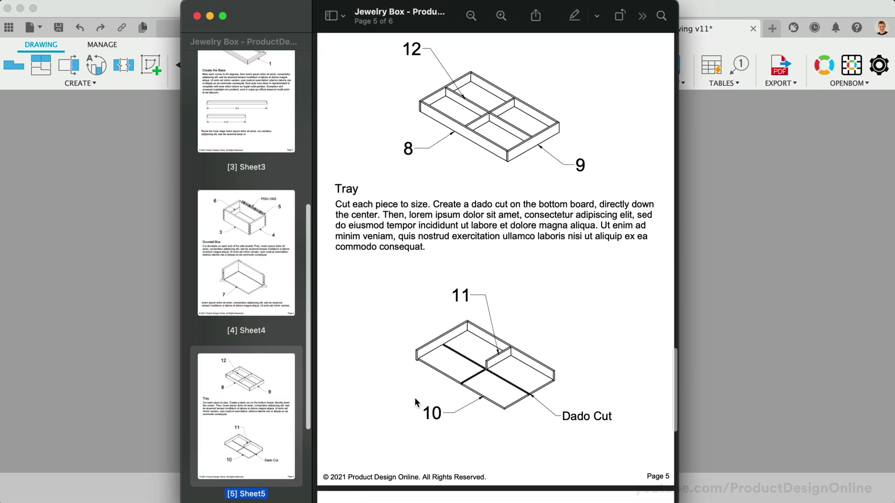